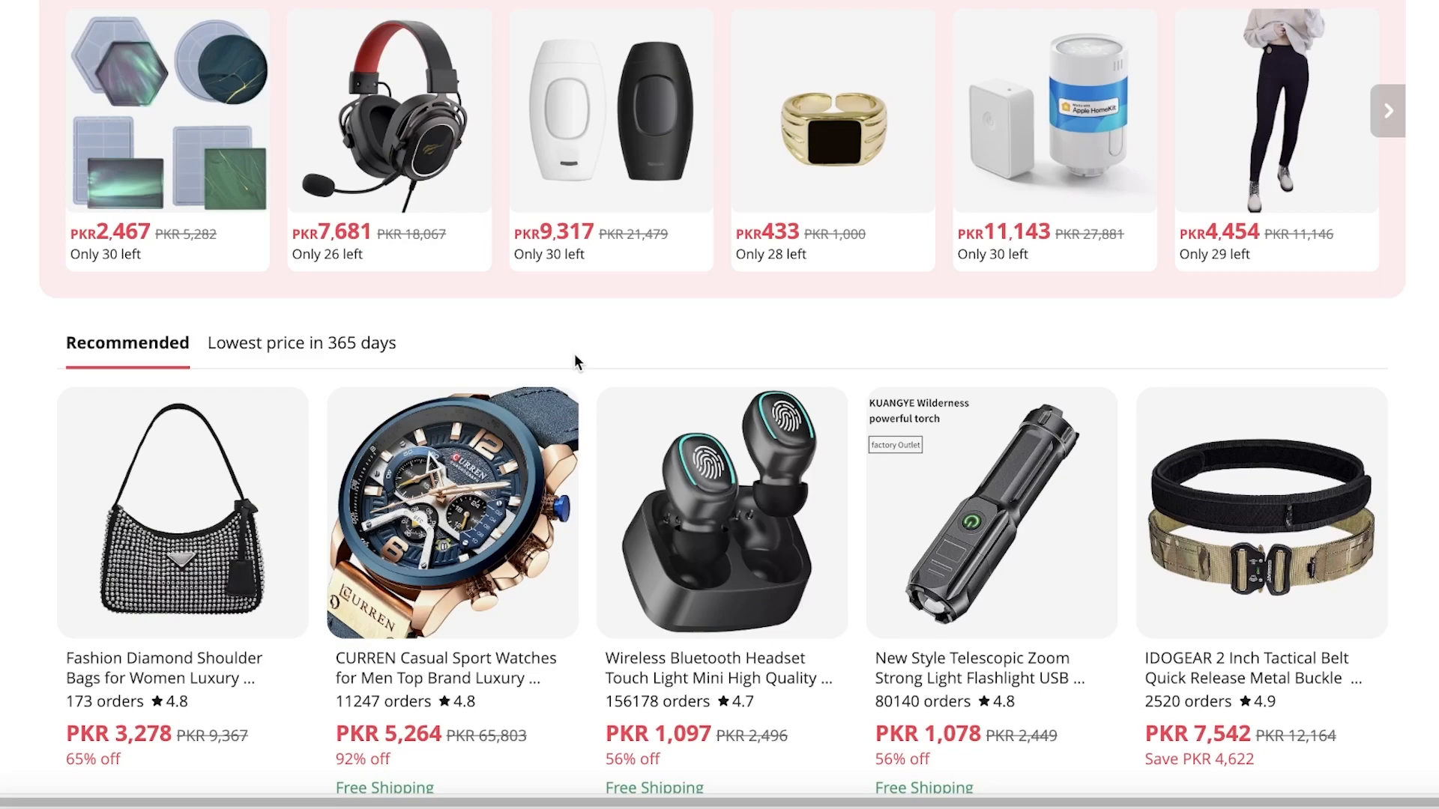
# Open the Fashion Diamond Shoulder Bags product on AliExpress and examine its description and specifications.
pyautogui.click(212, 553)
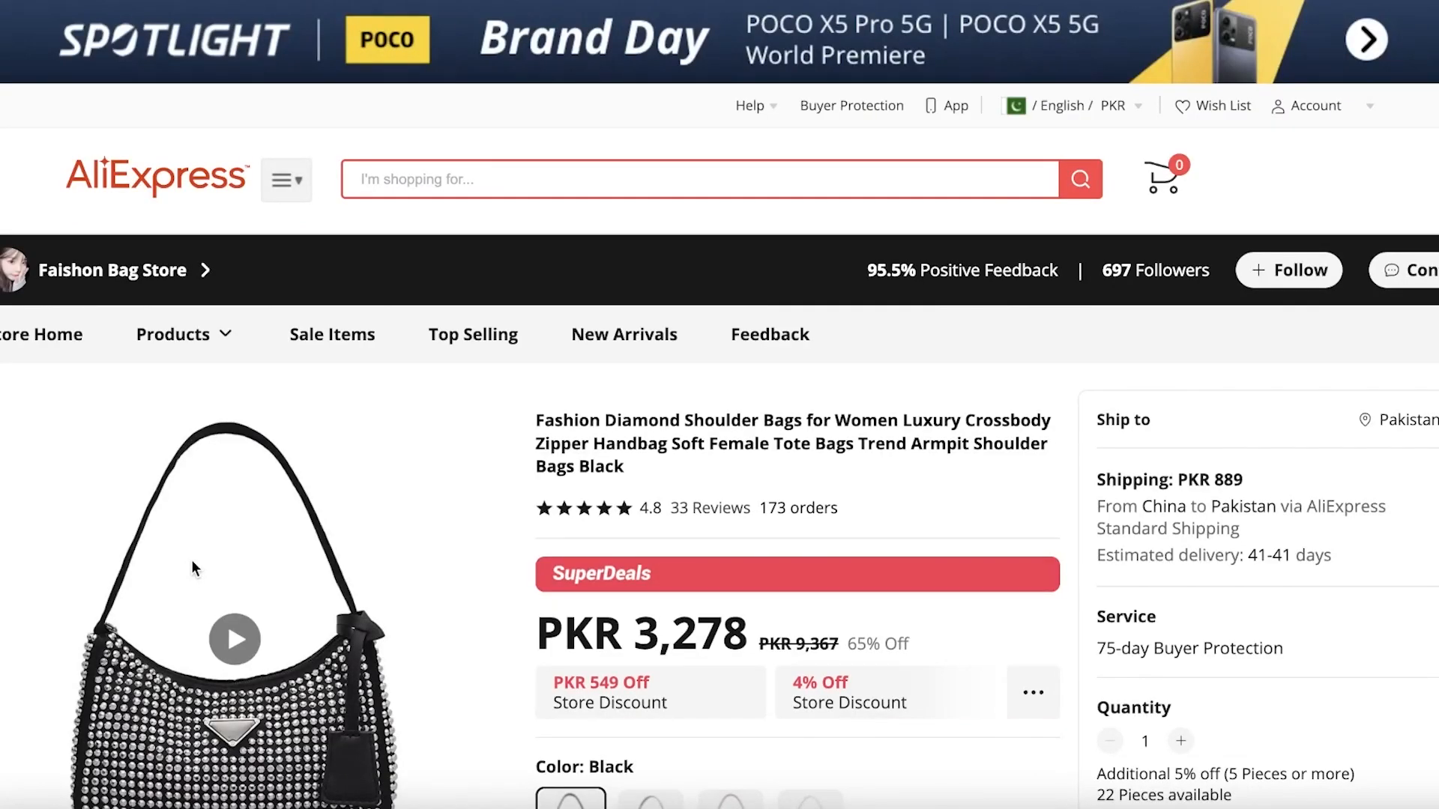
pyautogui.scroll(-15, 888, 188)
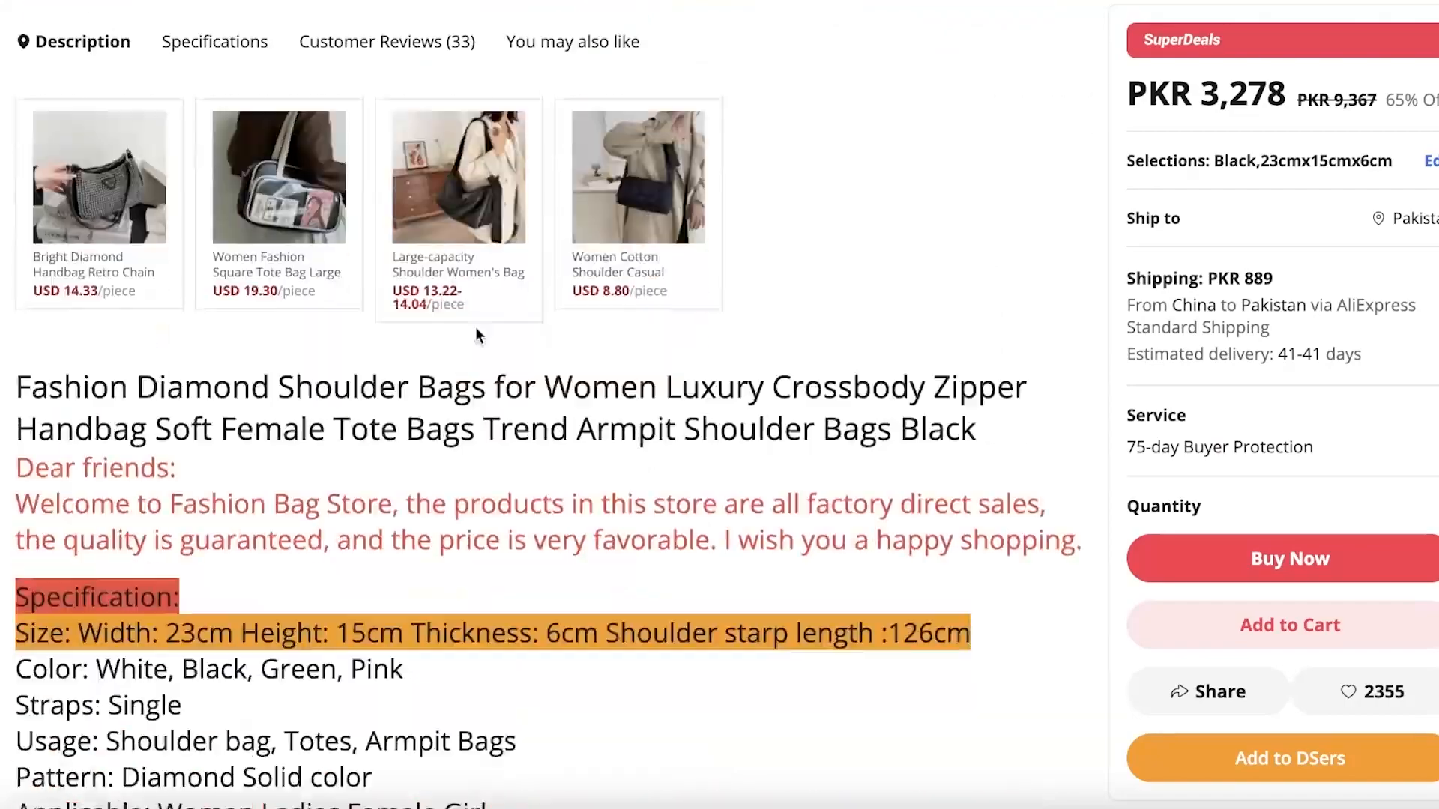
pyautogui.scroll(-20, 890, 192)
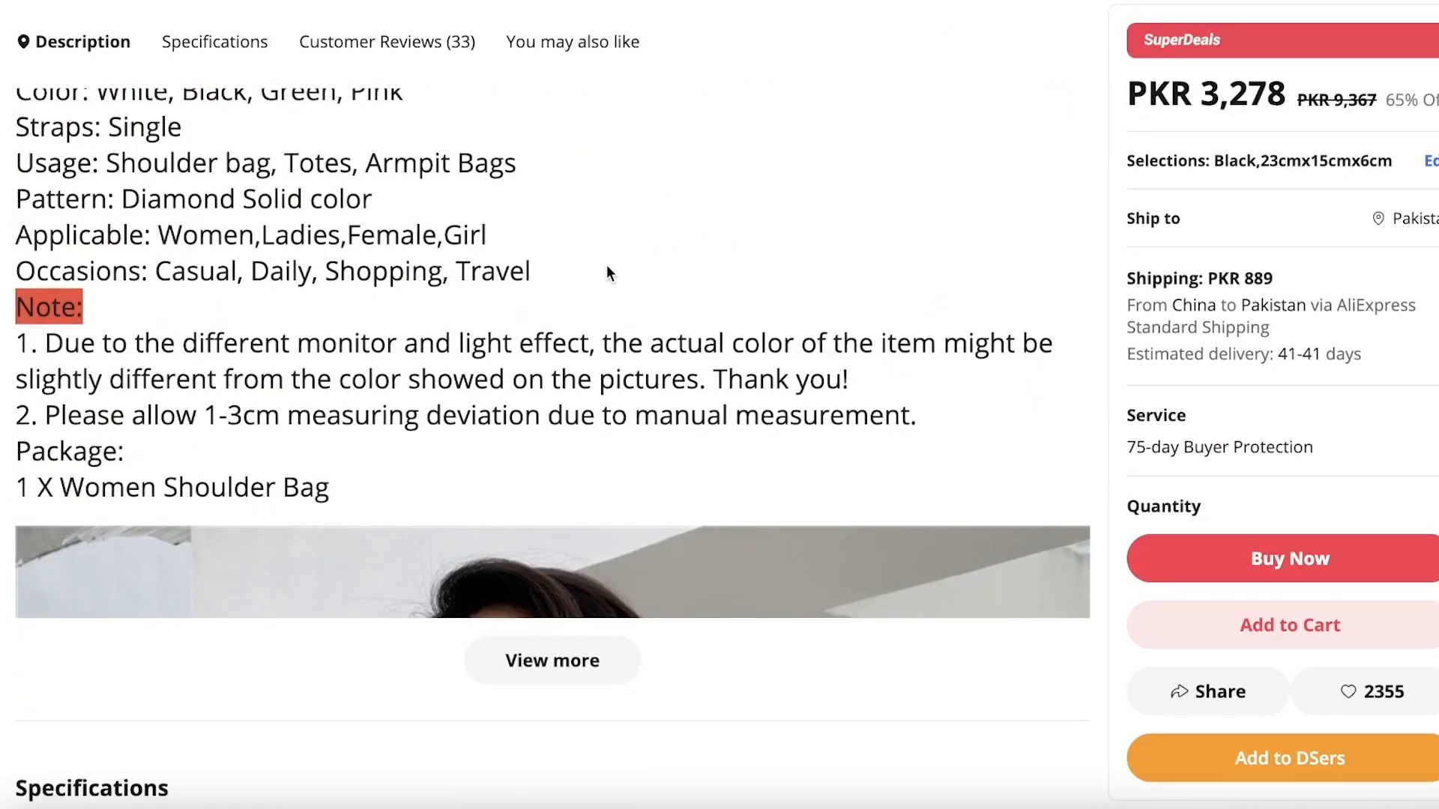
pyautogui.scroll(15, 600, 276)
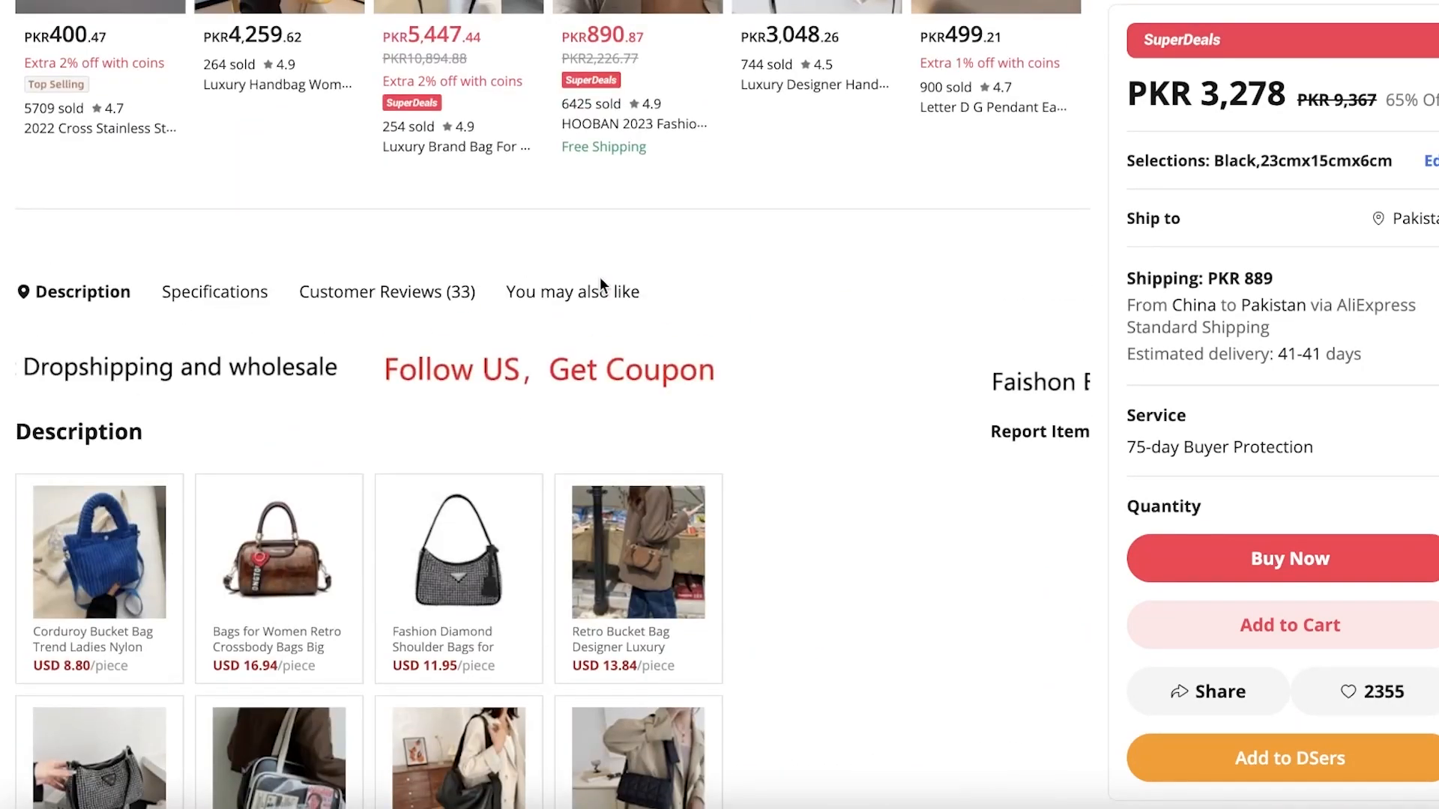
pyautogui.scroll(10, 601, 278)
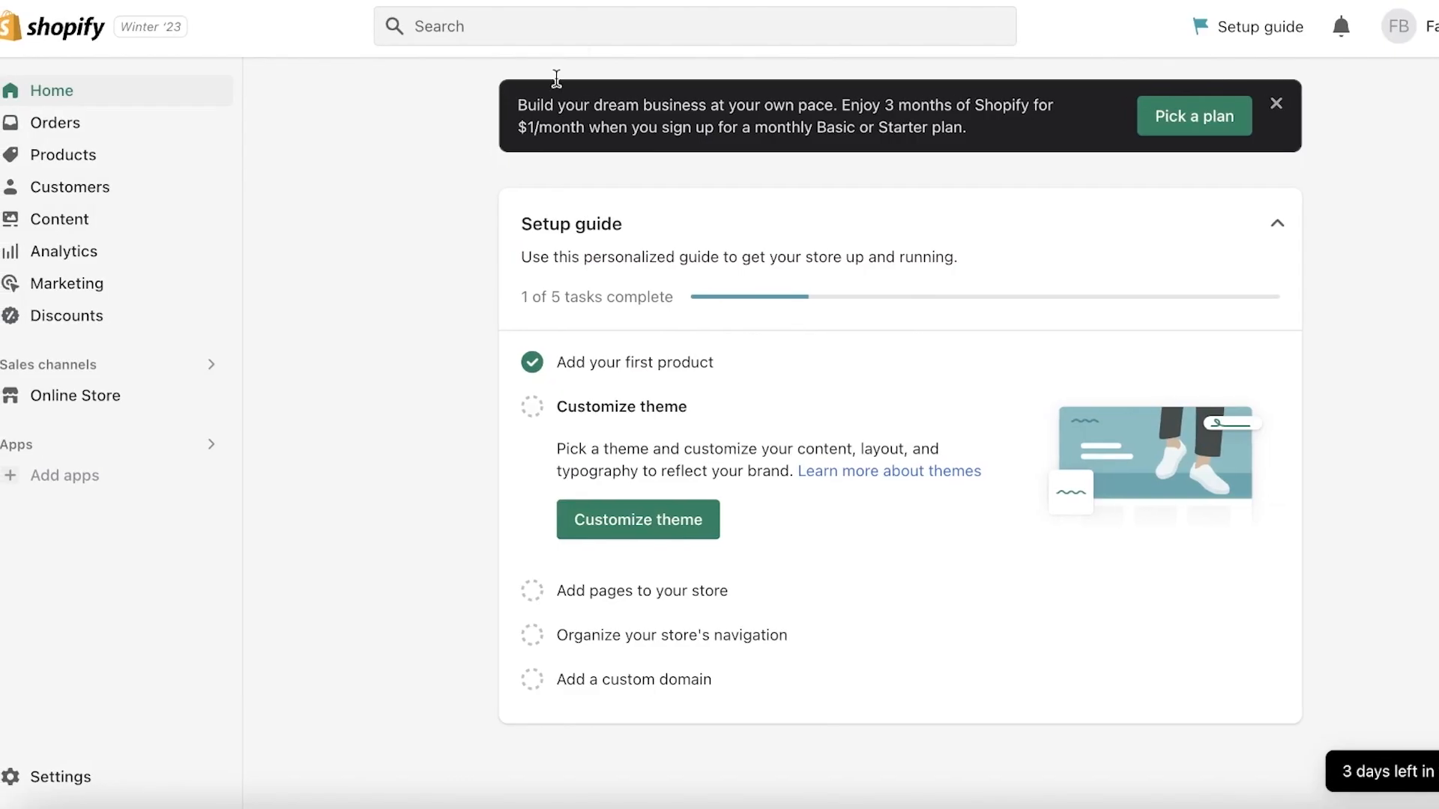
# Switch to the Shopify admin, view the online store from the product list, and open the featured shoulder bag's page.
pyautogui.click(108, 161)
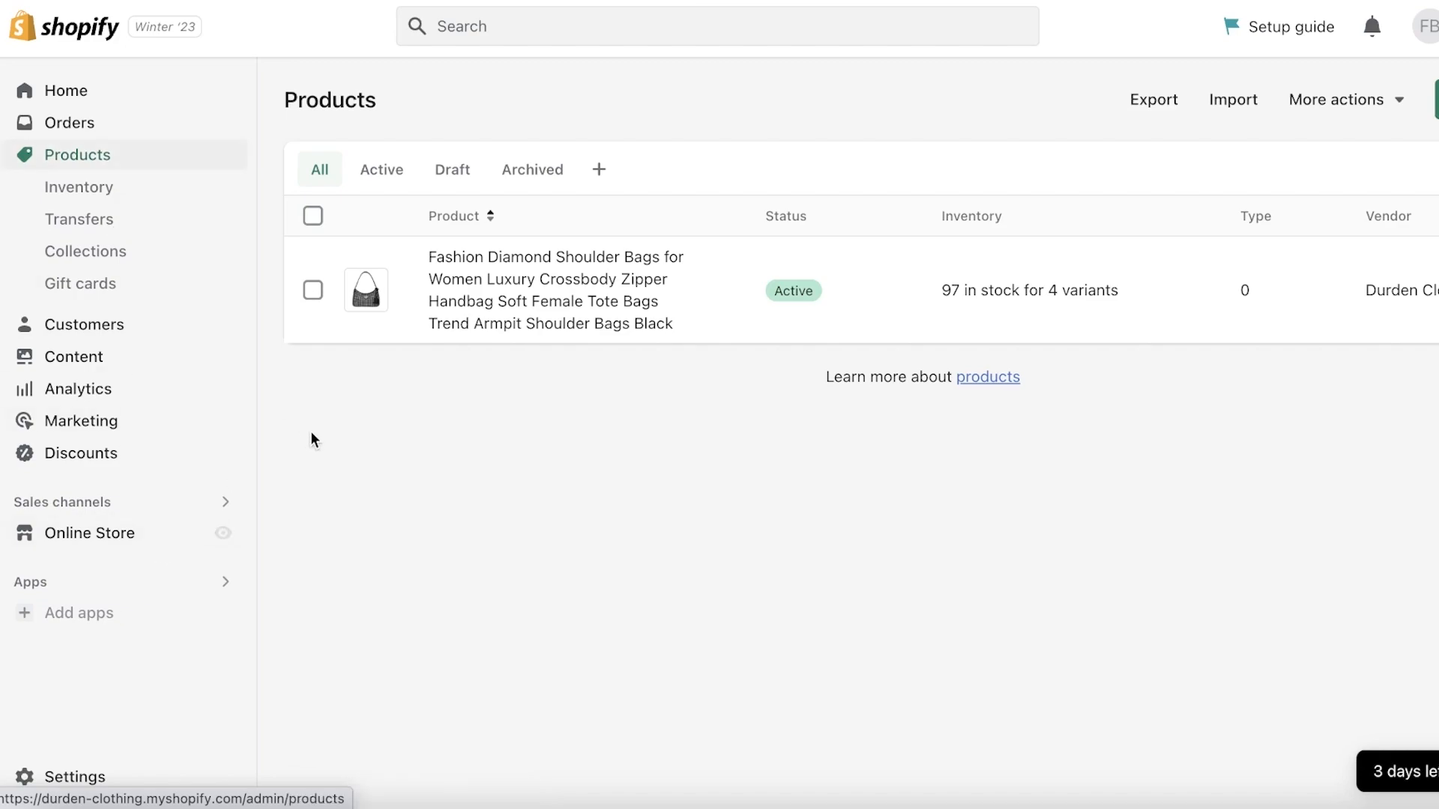
pyautogui.click(226, 536)
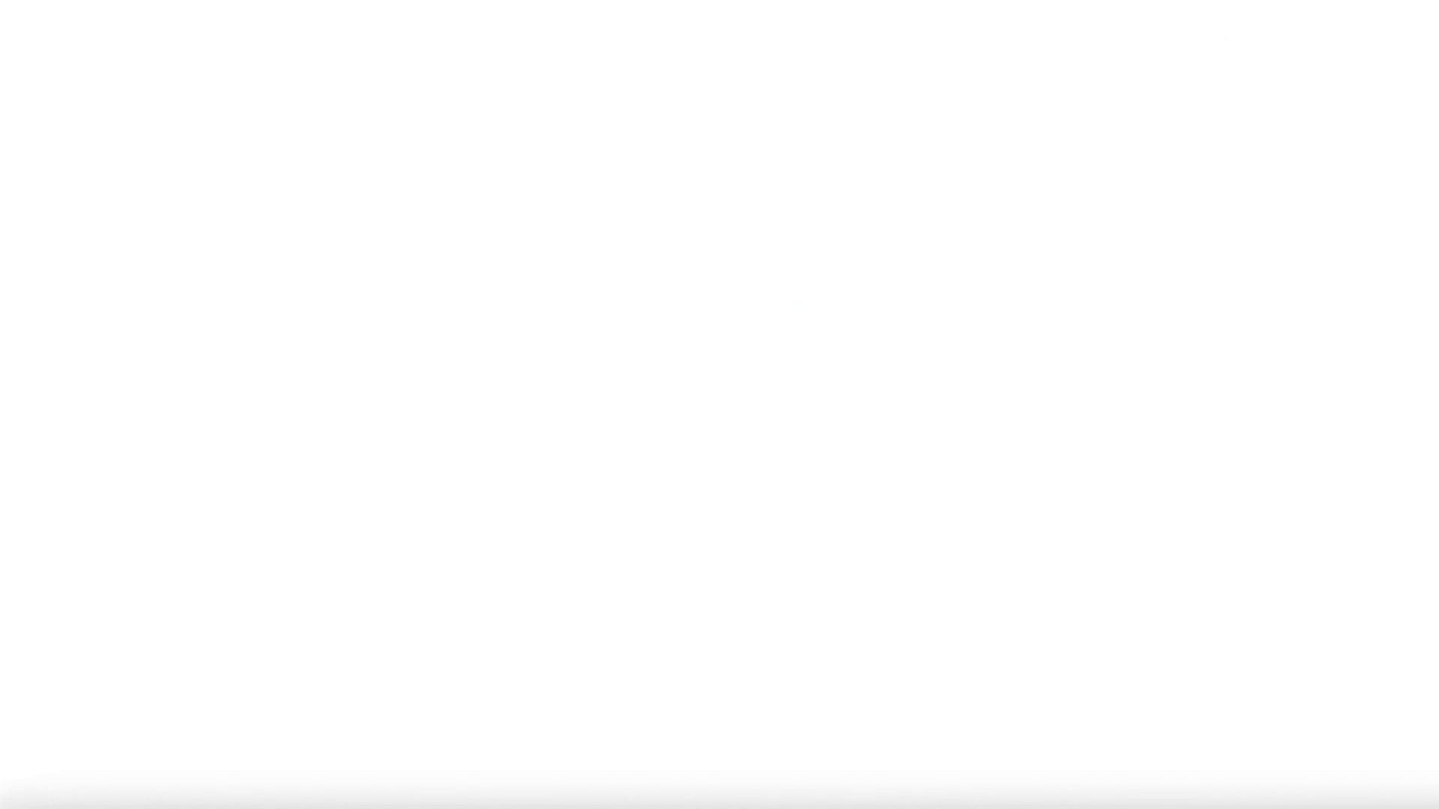
pyautogui.scroll(-15, 395, 135)
pyautogui.scroll(8, 324, 215)
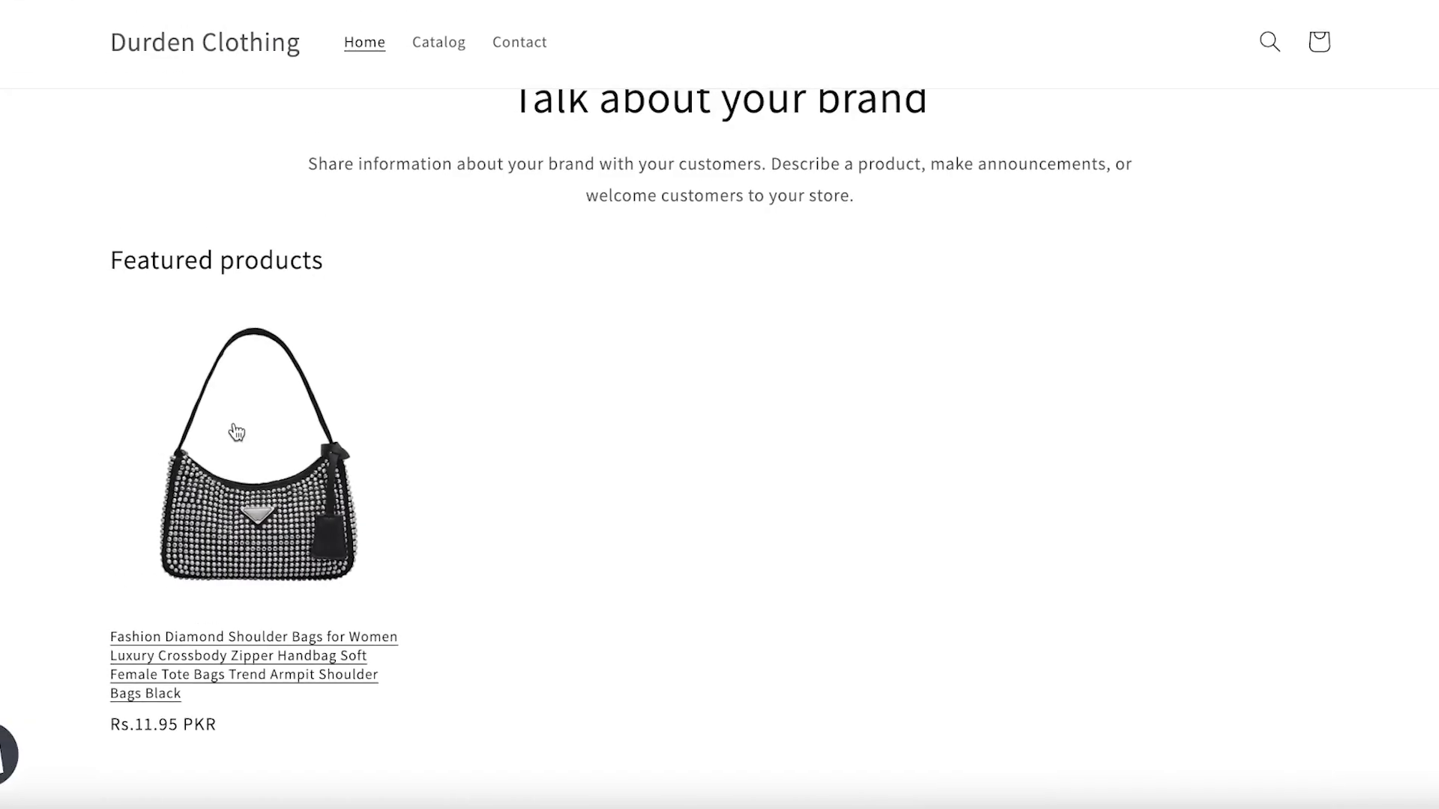
pyautogui.click(334, 417)
# Examine the storefront's shoulder bag page from the product options down to the footer for a customer reviews section.
pyautogui.scroll(-2, 1076, 177)
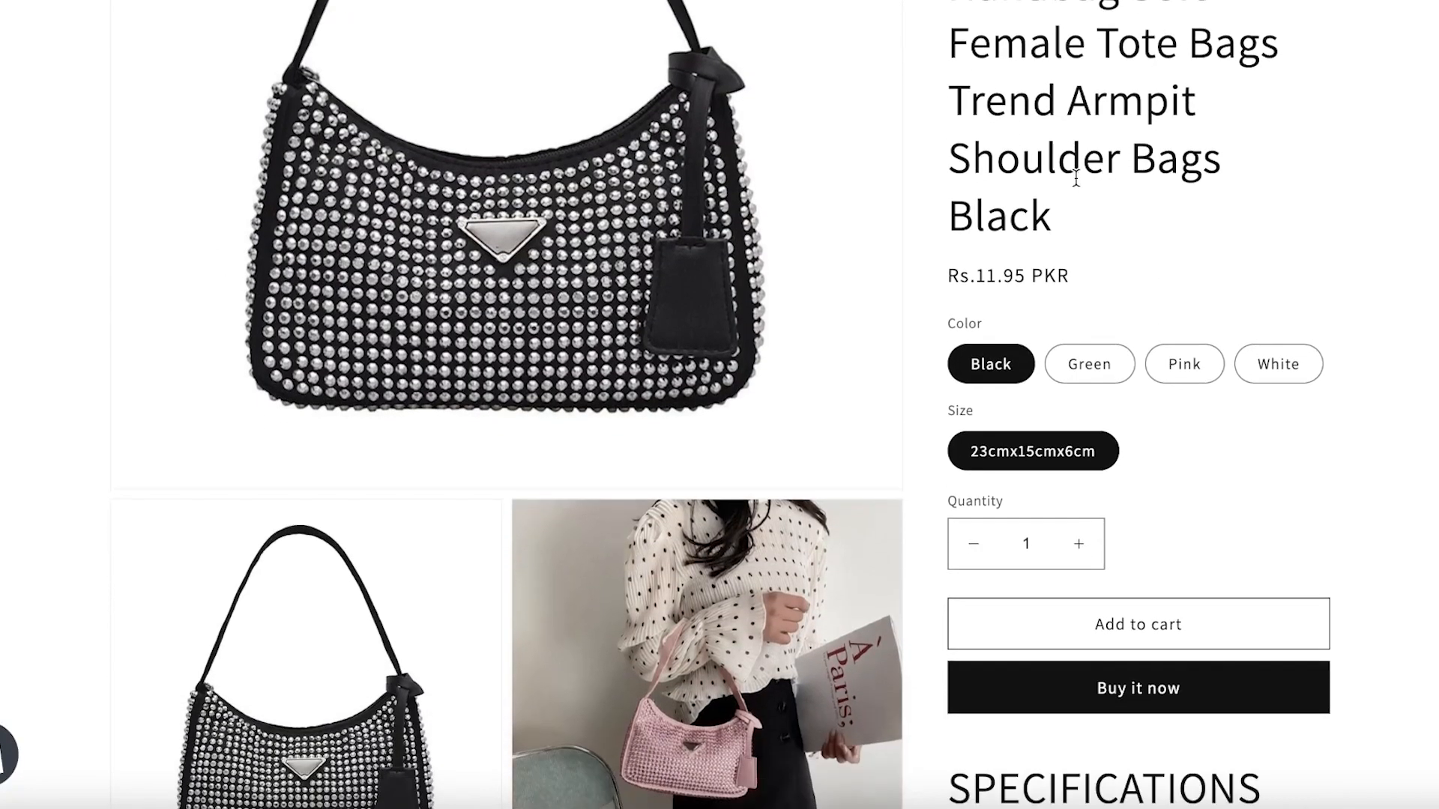
pyautogui.scroll(-20, 1266, 285)
pyautogui.scroll(4, 1241, 304)
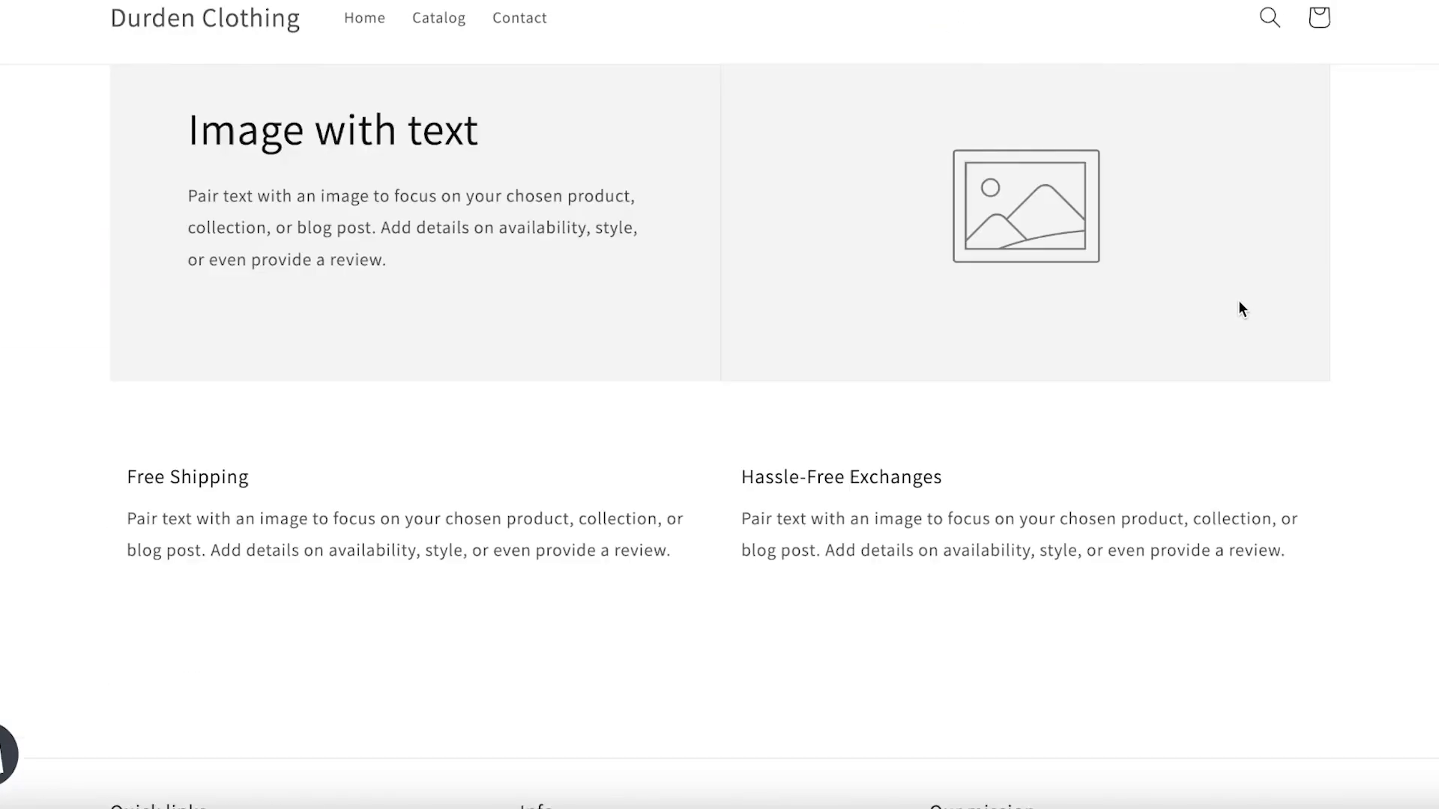
pyautogui.scroll(9, 1240, 308)
pyautogui.scroll(1, 808, 292)
pyautogui.scroll(-13, 809, 295)
pyautogui.scroll(20, 761, 295)
pyautogui.scroll(10, 636, 310)
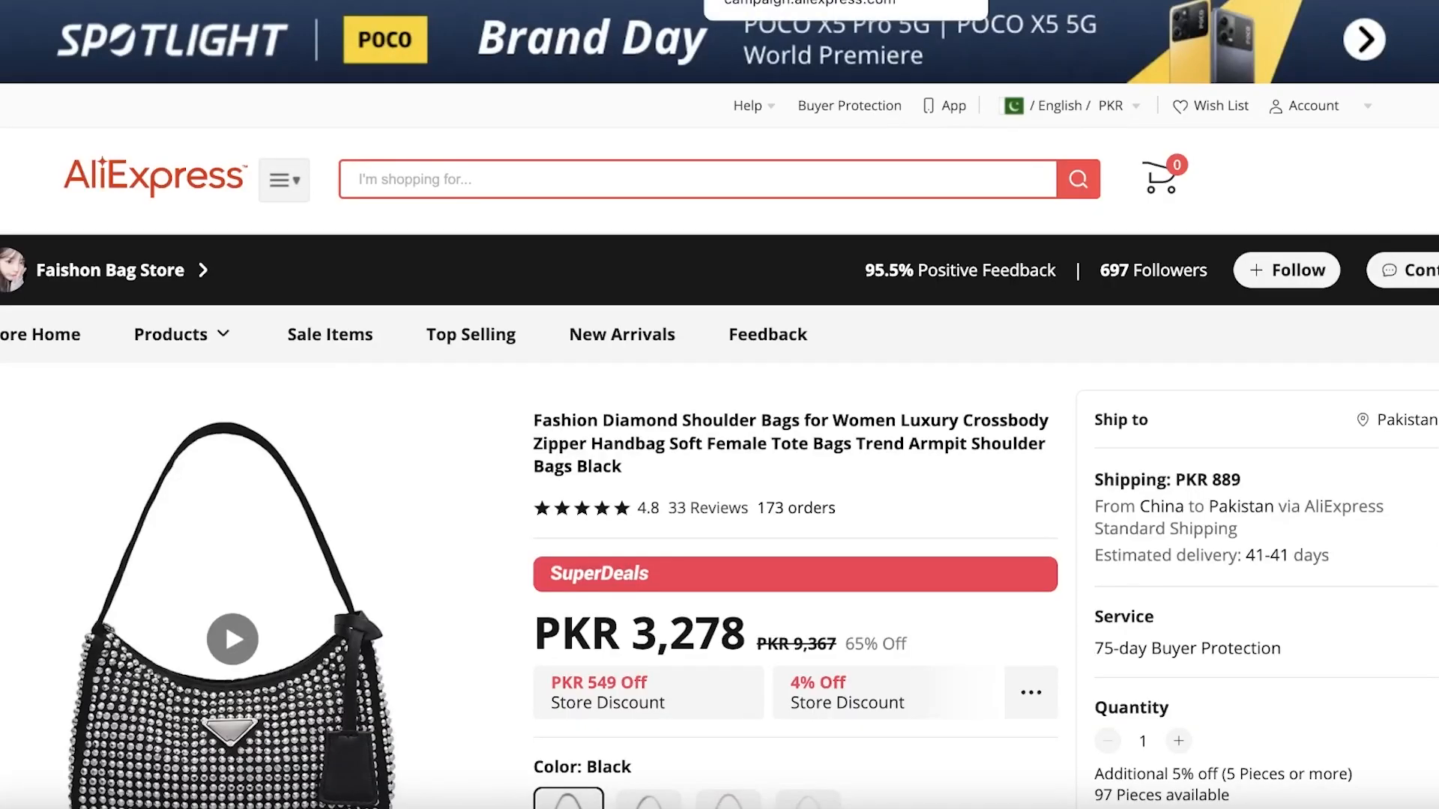
# Switch back to the AliExpress shoulder bag page and read its customer reviews.
pyautogui.scroll(-5, 605, 293)
pyautogui.scroll(-10, 605, 293)
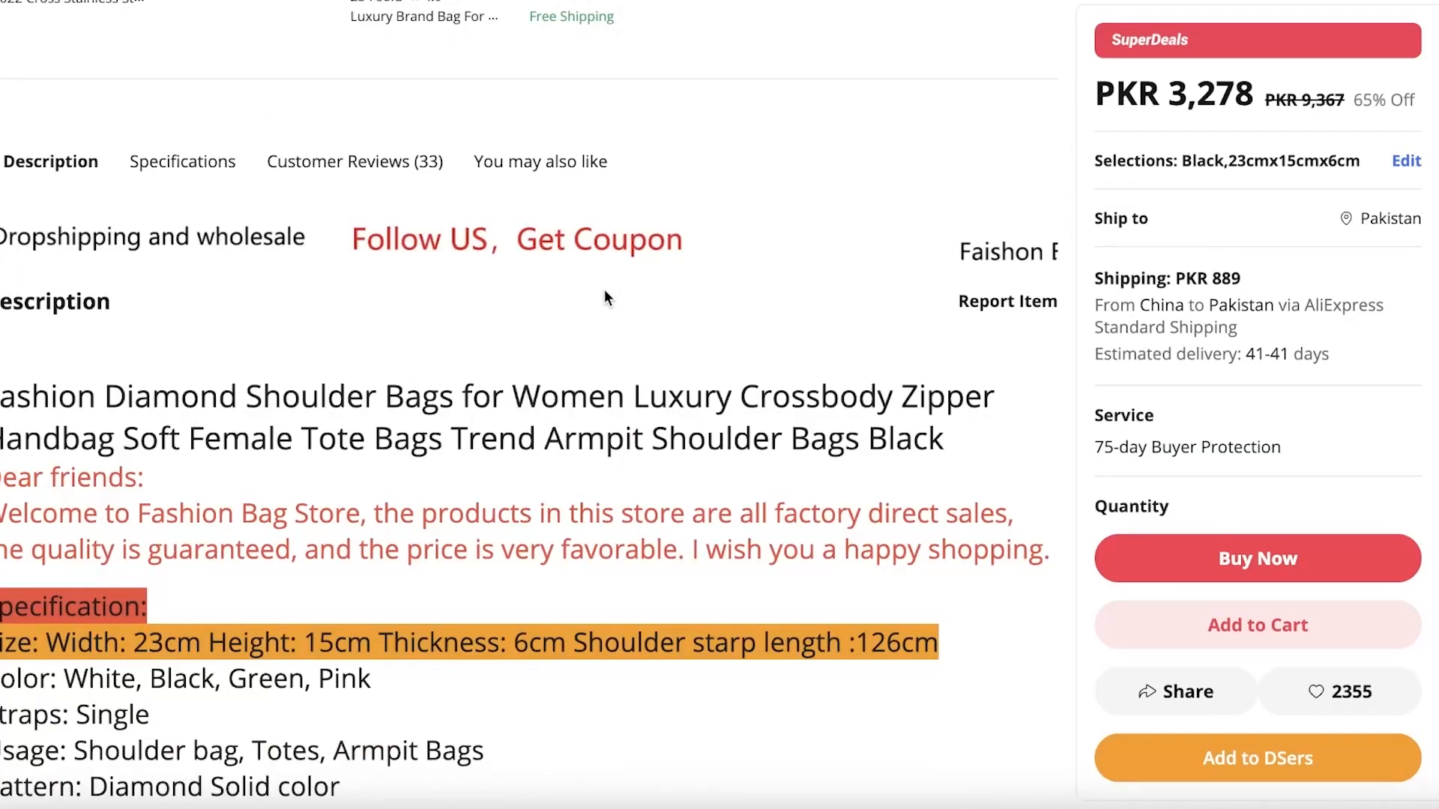
pyautogui.scroll(-15, 609, 286)
pyautogui.scroll(8, 350, 373)
pyautogui.scroll(-4, 291, 278)
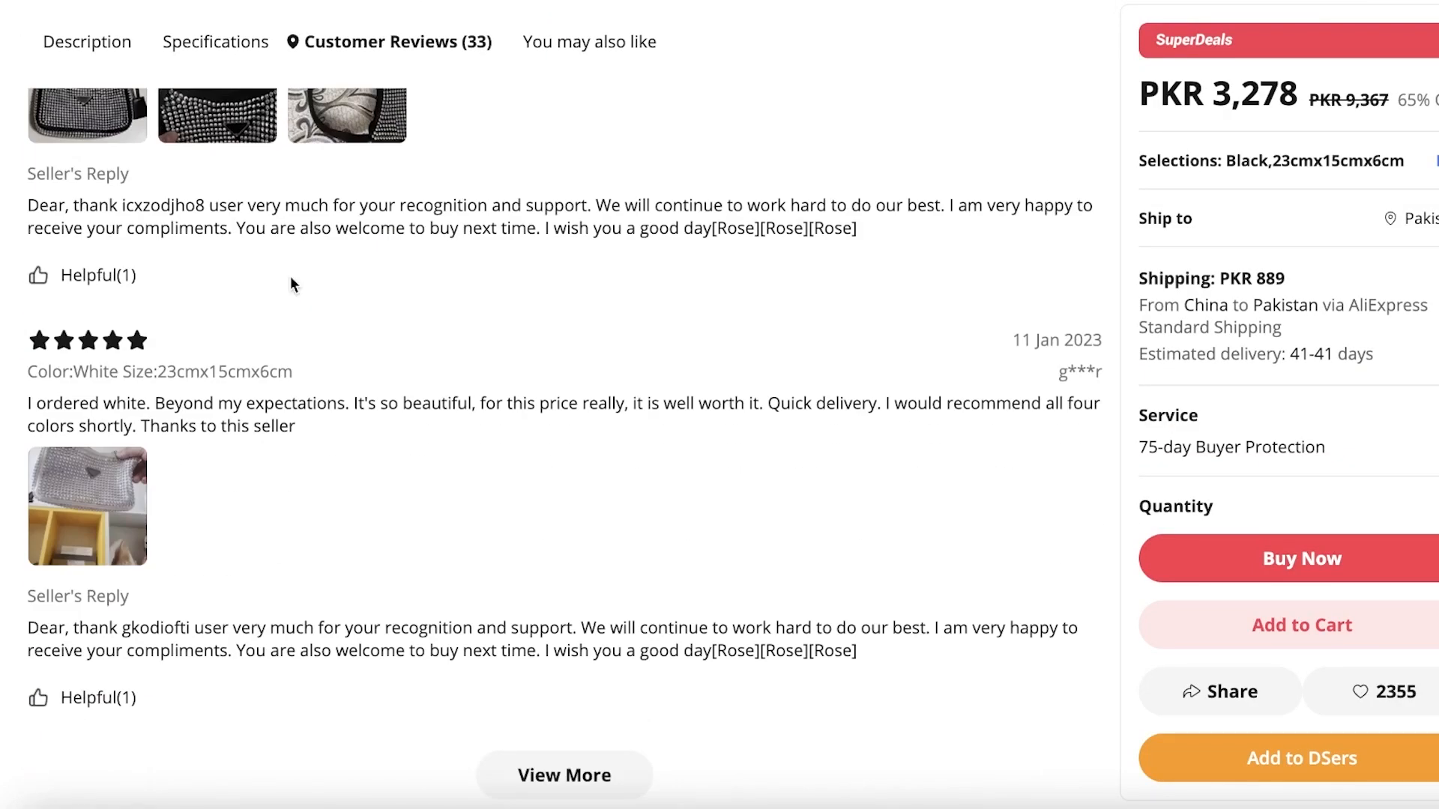
pyautogui.scroll(20, 673, 331)
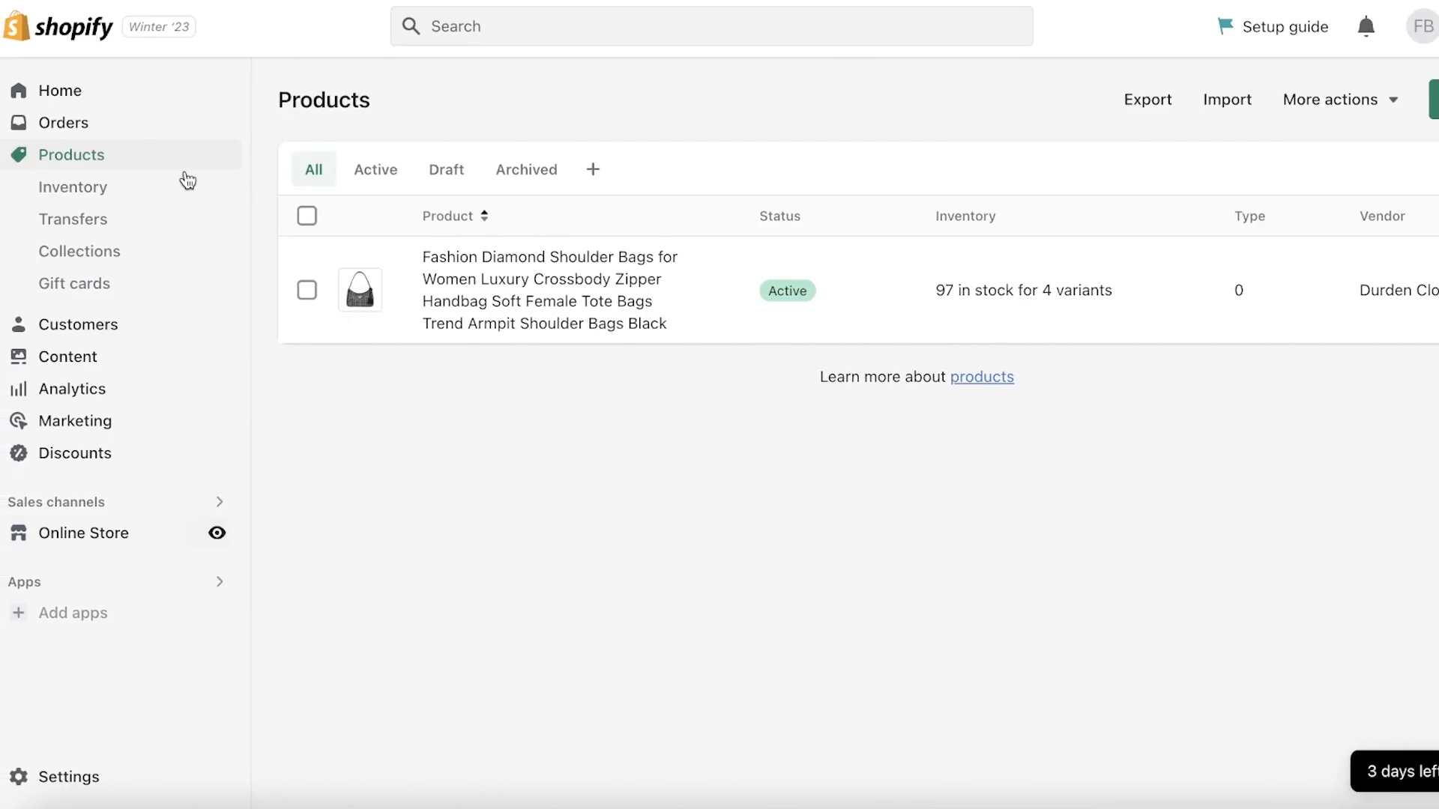
# Return to the Shopify admin home, go to the Shopify App Store, and open the Judge.me Product Reviews listing.
pyautogui.click(83, 93)
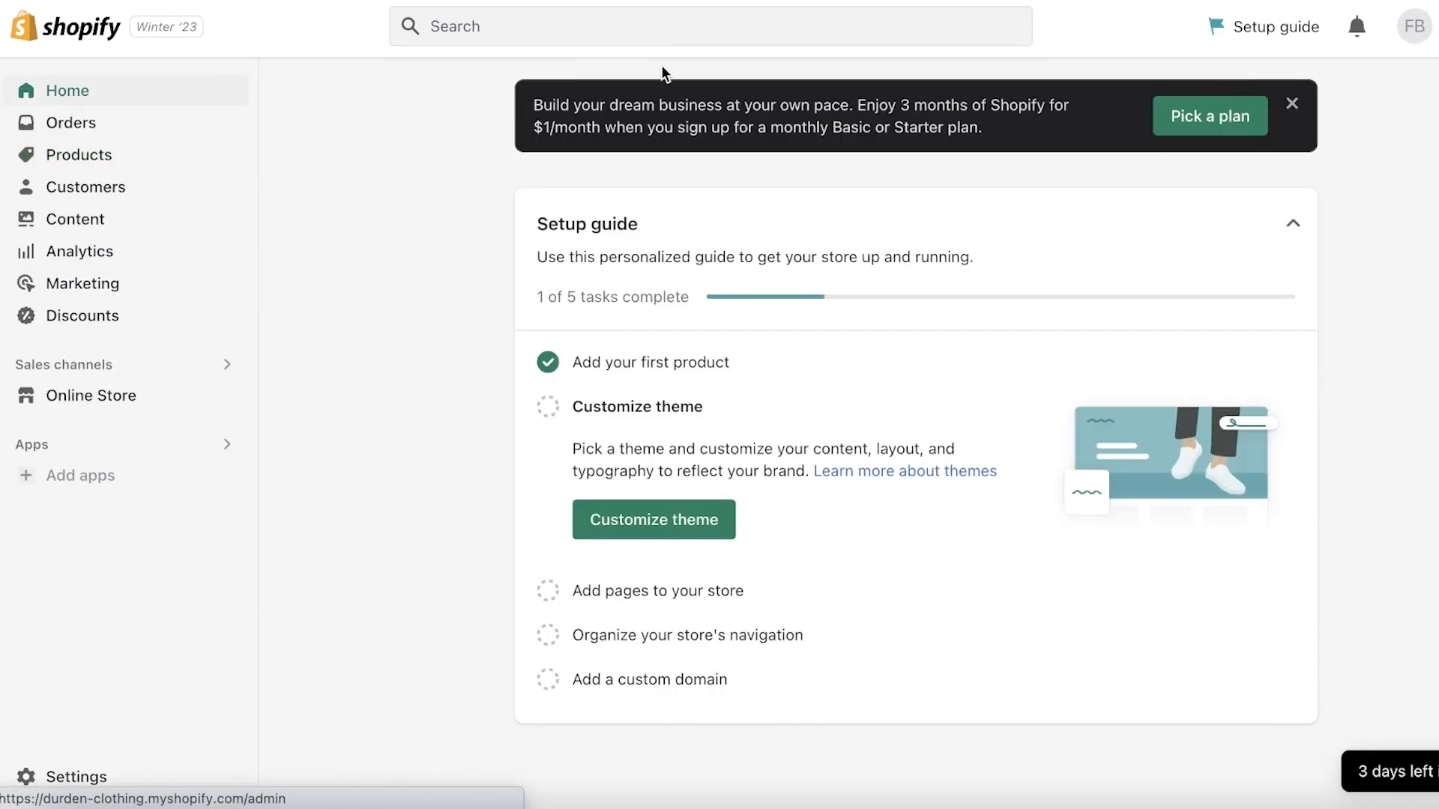
pyautogui.click(174, 478)
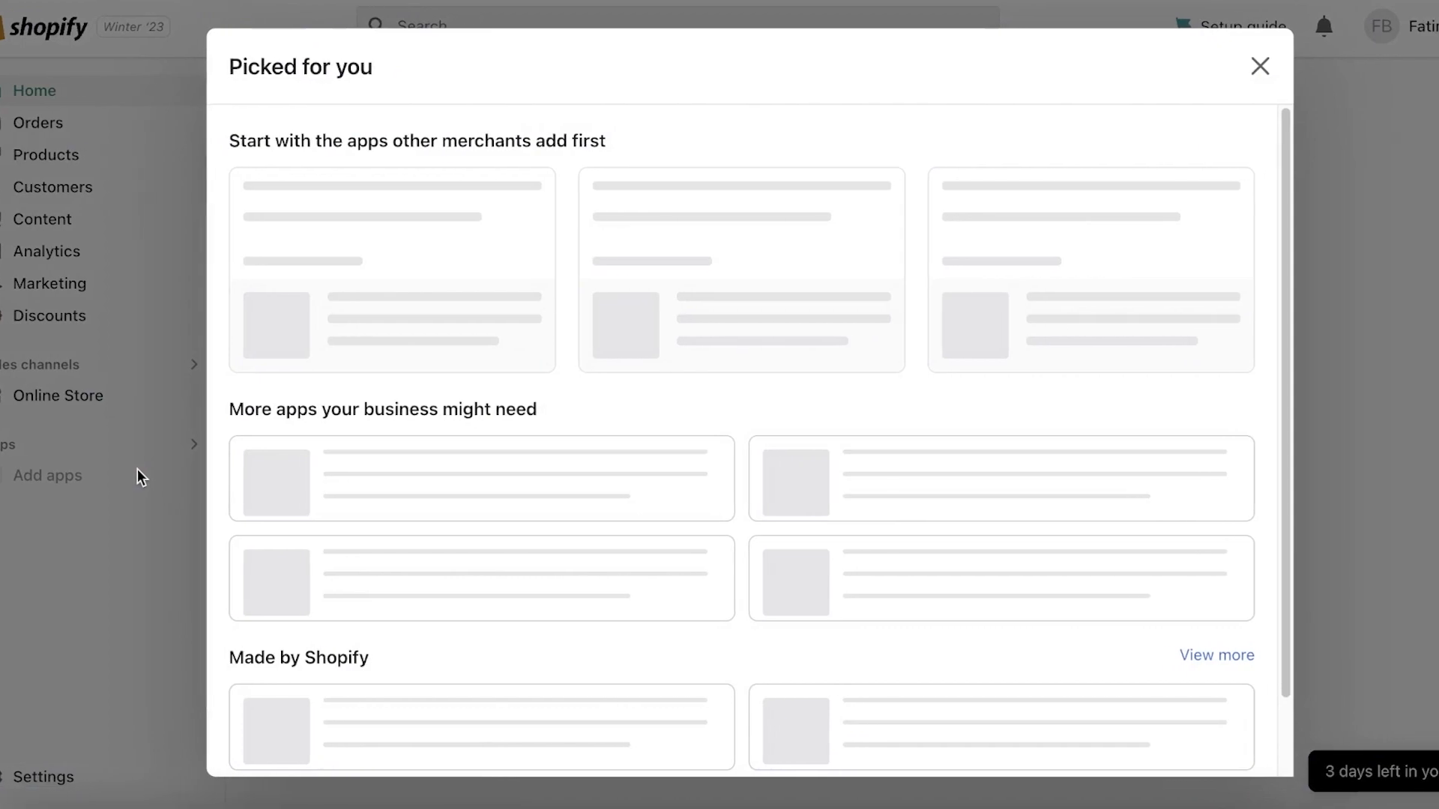
pyautogui.scroll(-3, 829, 287)
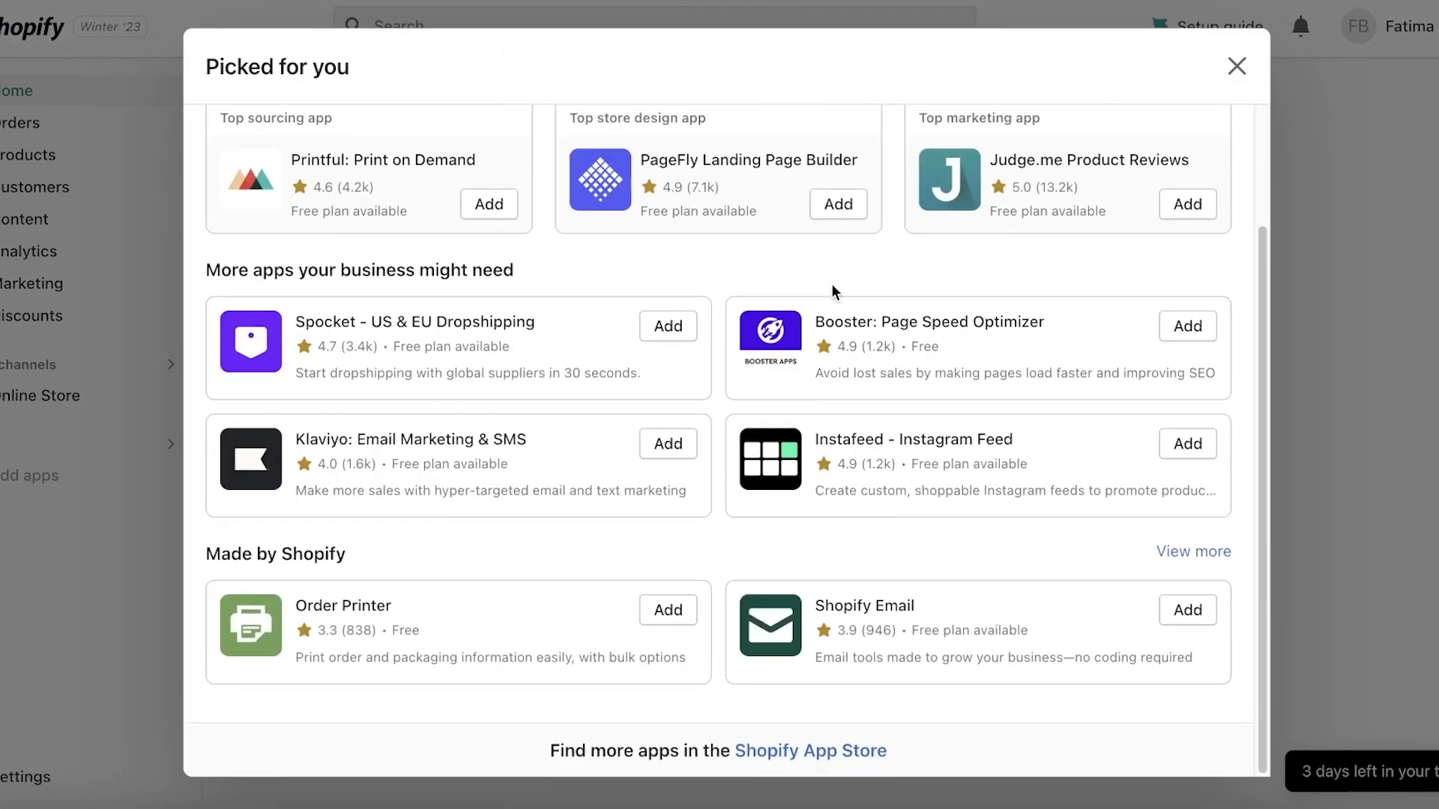
pyautogui.click(807, 762)
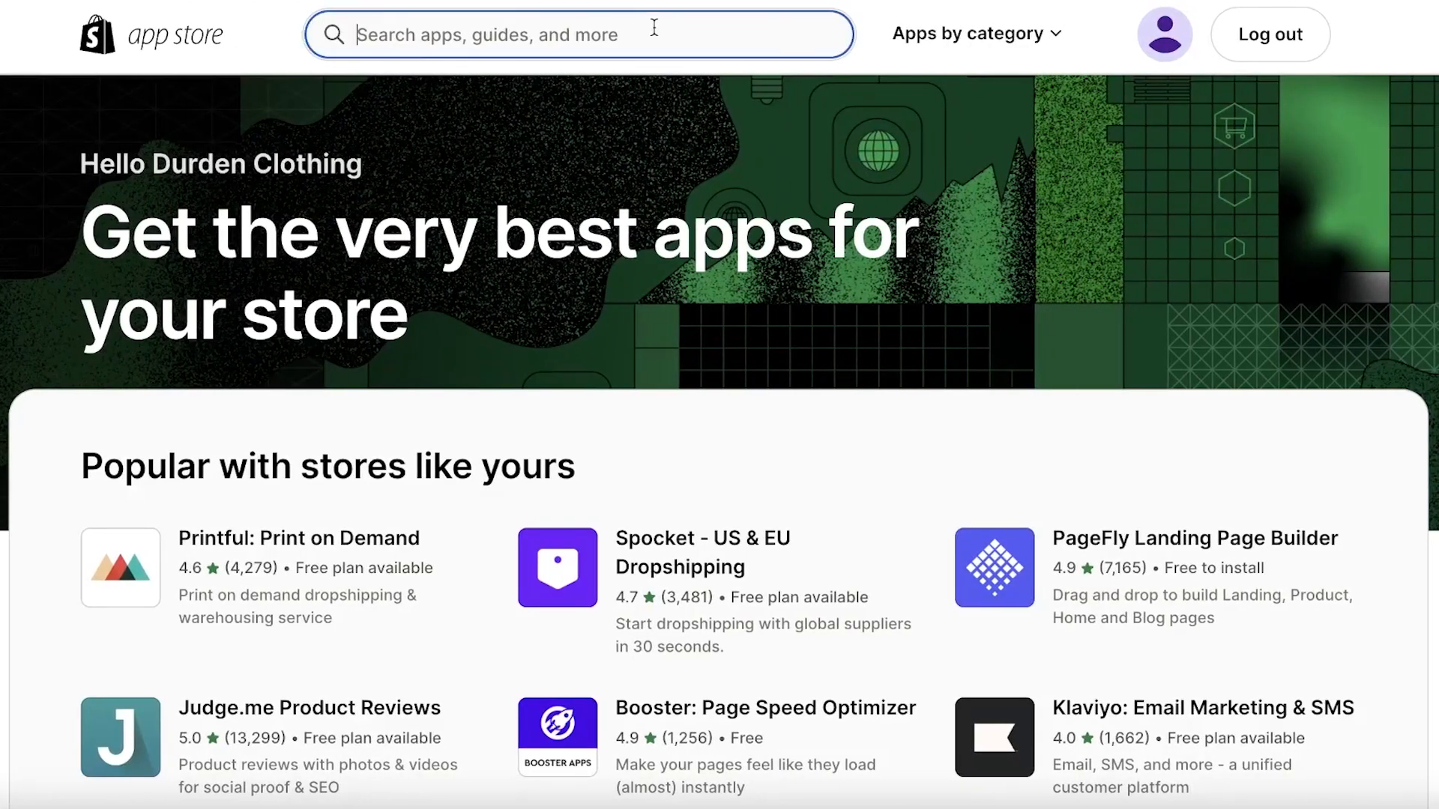
pyautogui.click(654, 27)
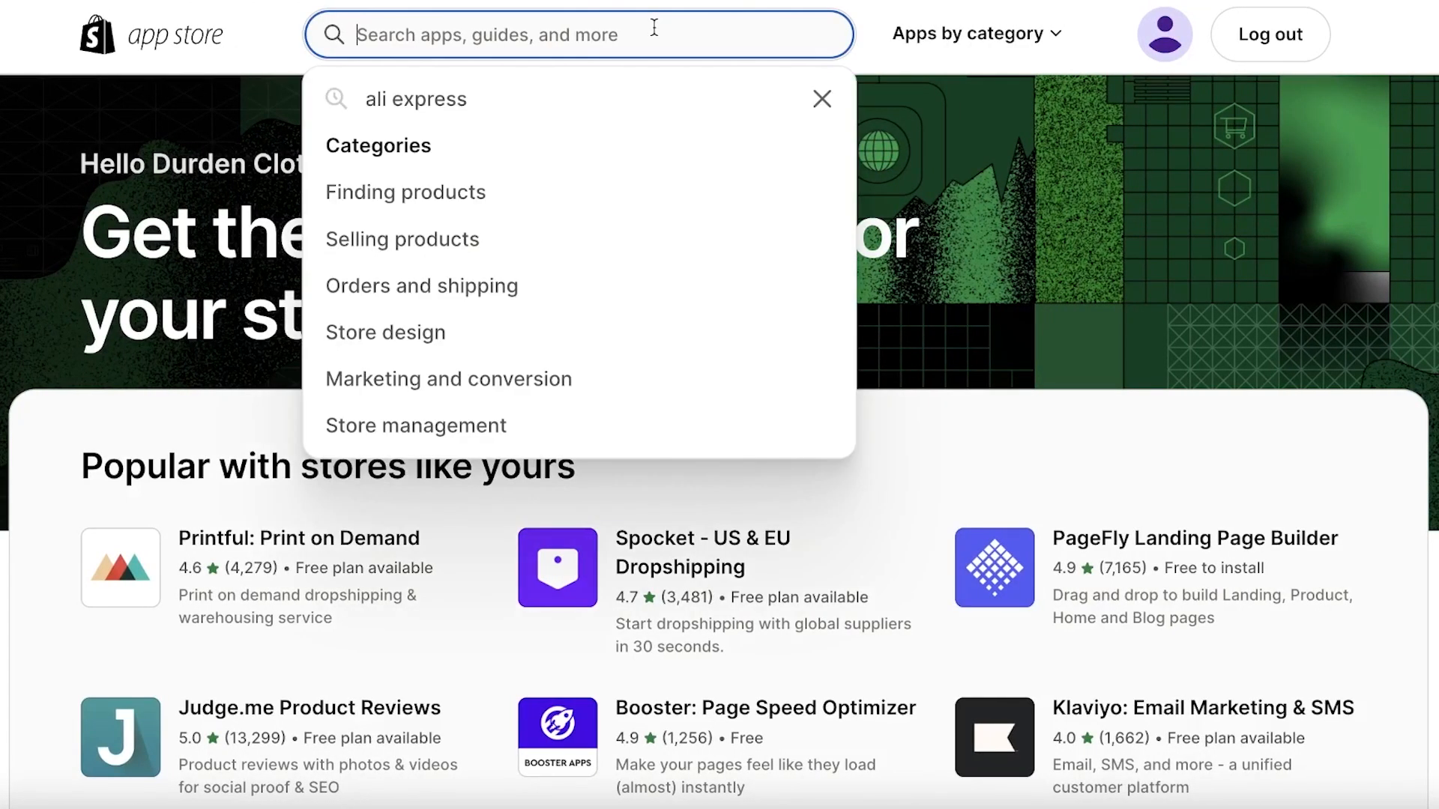
pyautogui.click(298, 697)
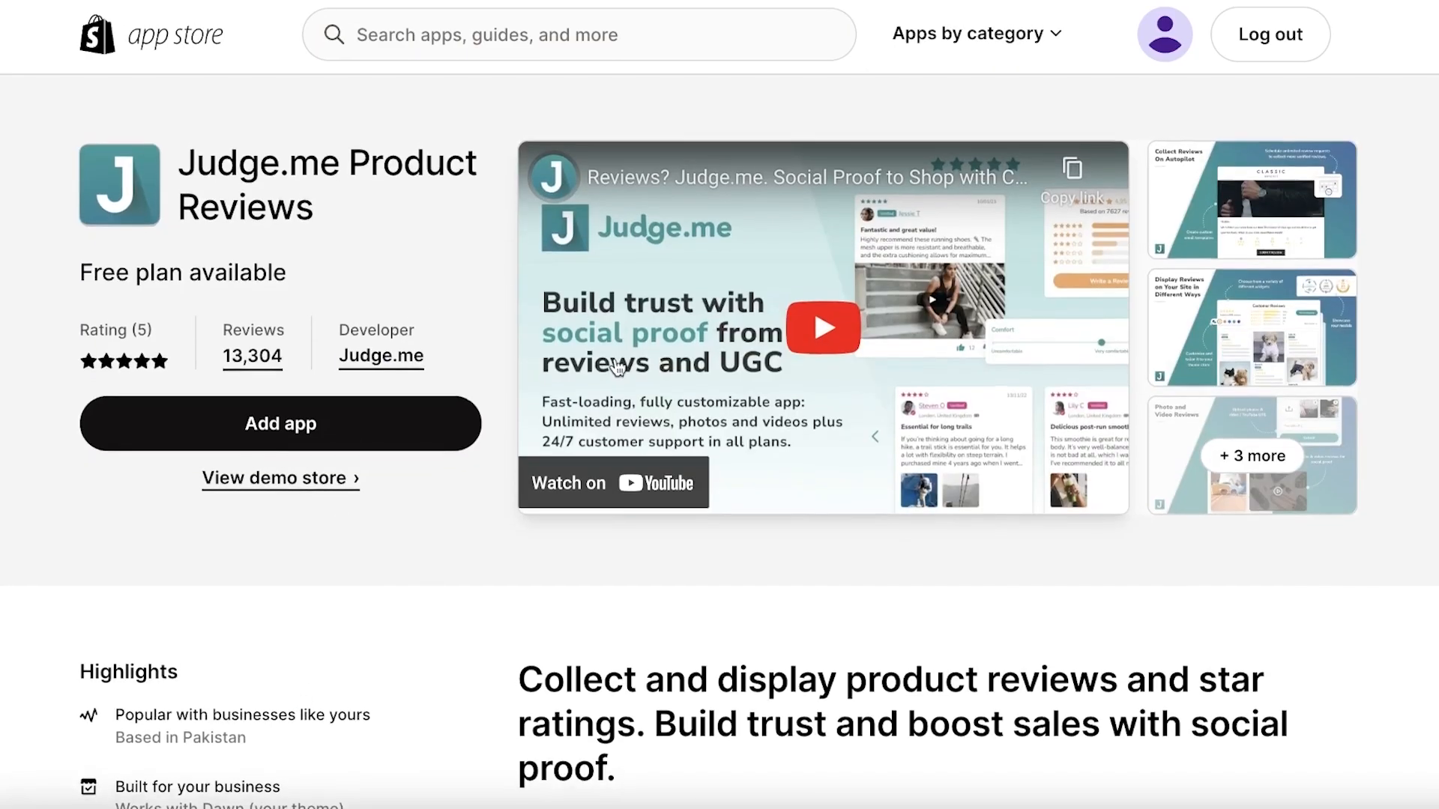
pyautogui.scroll(-1, 529, 287)
pyautogui.scroll(1, 433, 253)
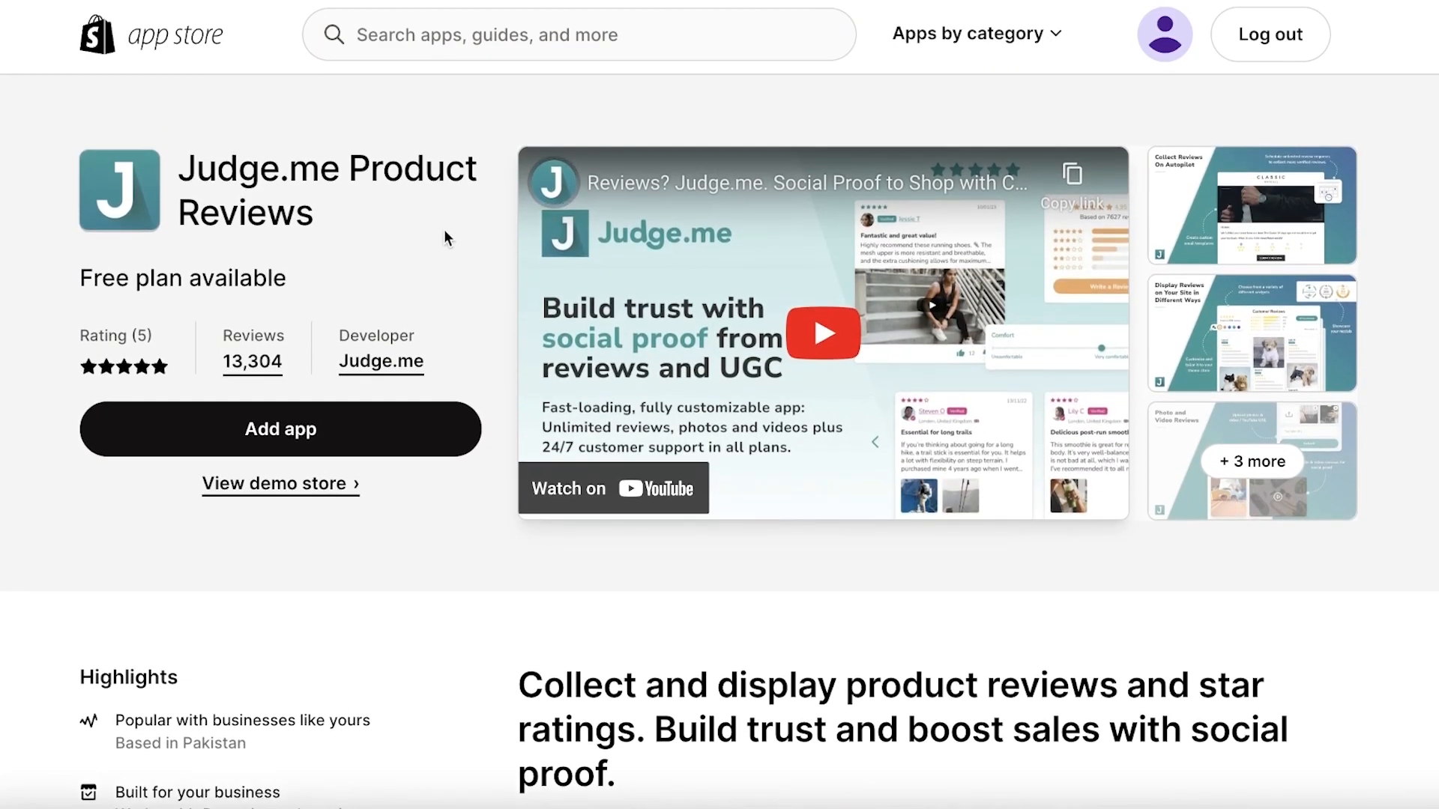
# Add the Judge.me Product Reviews app, review its privacy and permission details, and install it in the store.
pyautogui.click(308, 433)
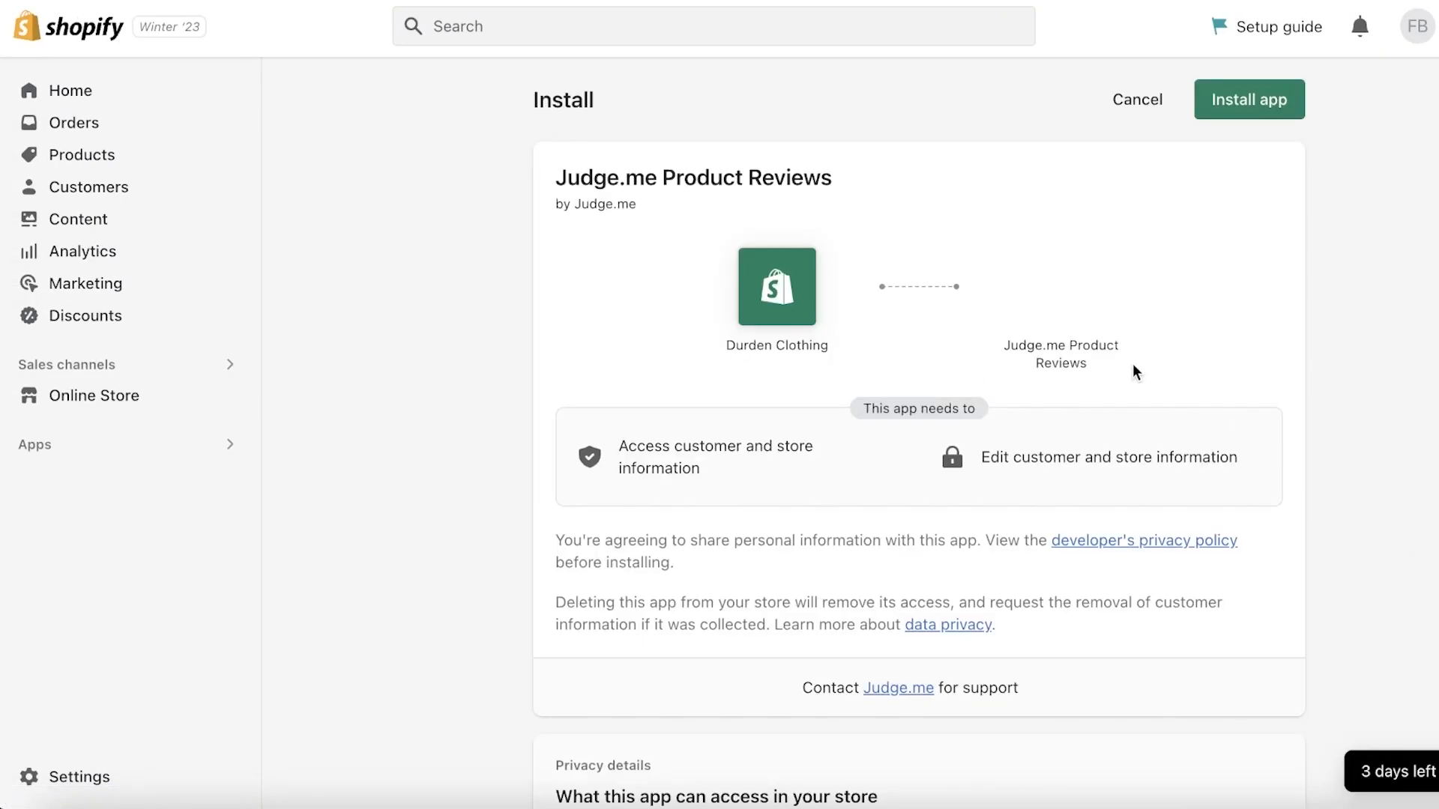
pyautogui.scroll(-5, 1080, 375)
pyautogui.scroll(-10, 1037, 371)
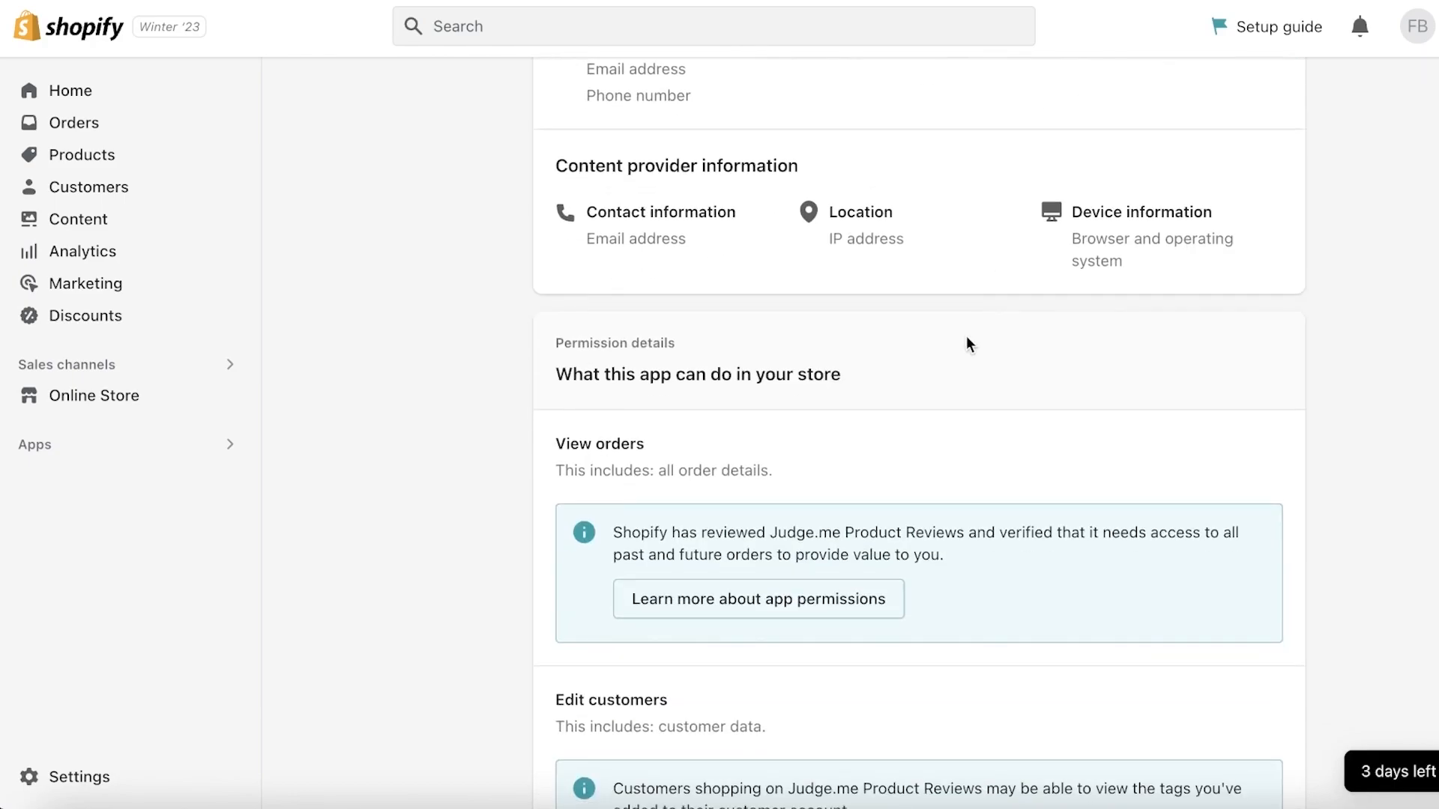
pyautogui.scroll(15, 877, 443)
pyautogui.scroll(-10, 1140, 291)
pyautogui.scroll(10, 1140, 291)
pyautogui.click(1259, 103)
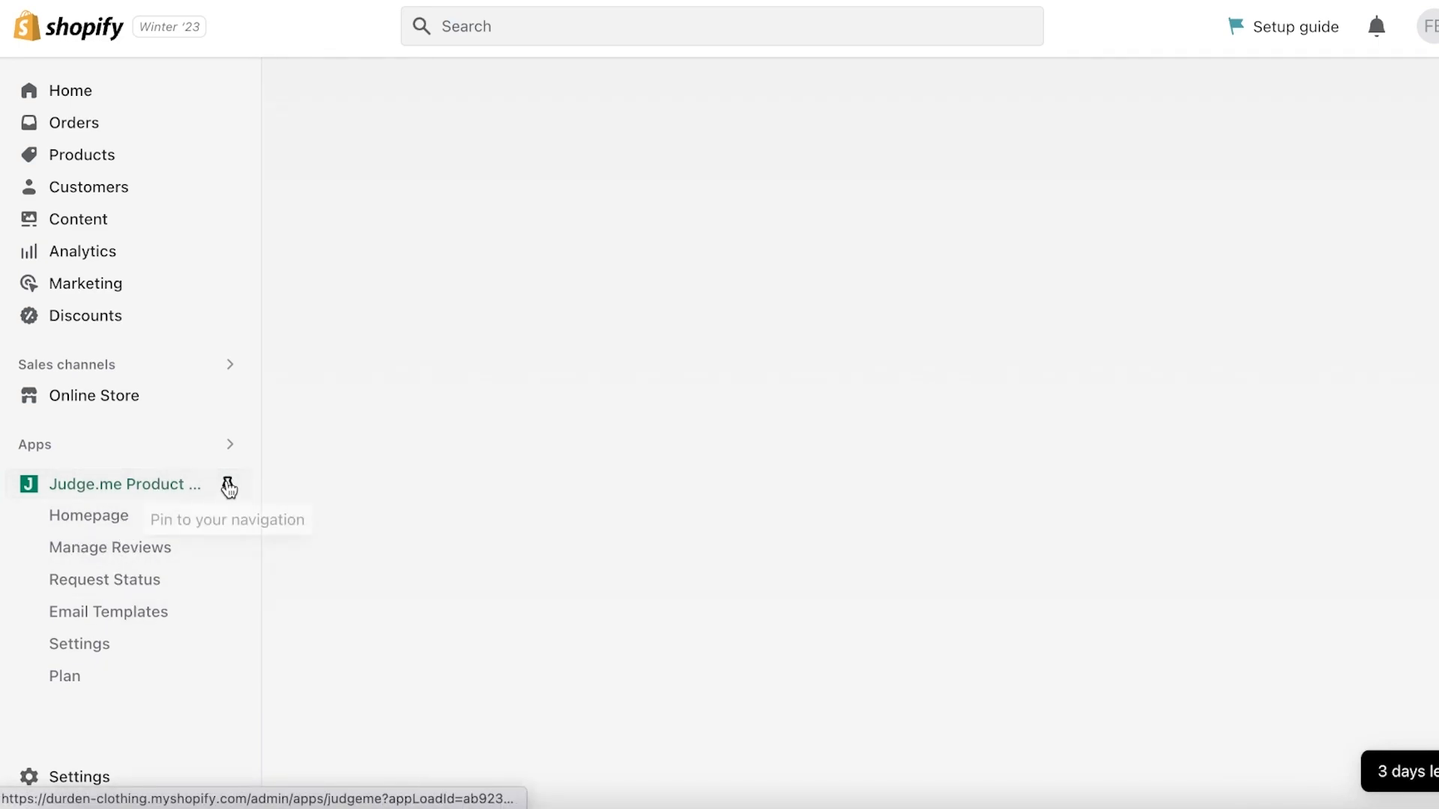
# Open the installed Judge.me Product Reviews app and pin it to the admin navigation.
pyautogui.click(148, 488)
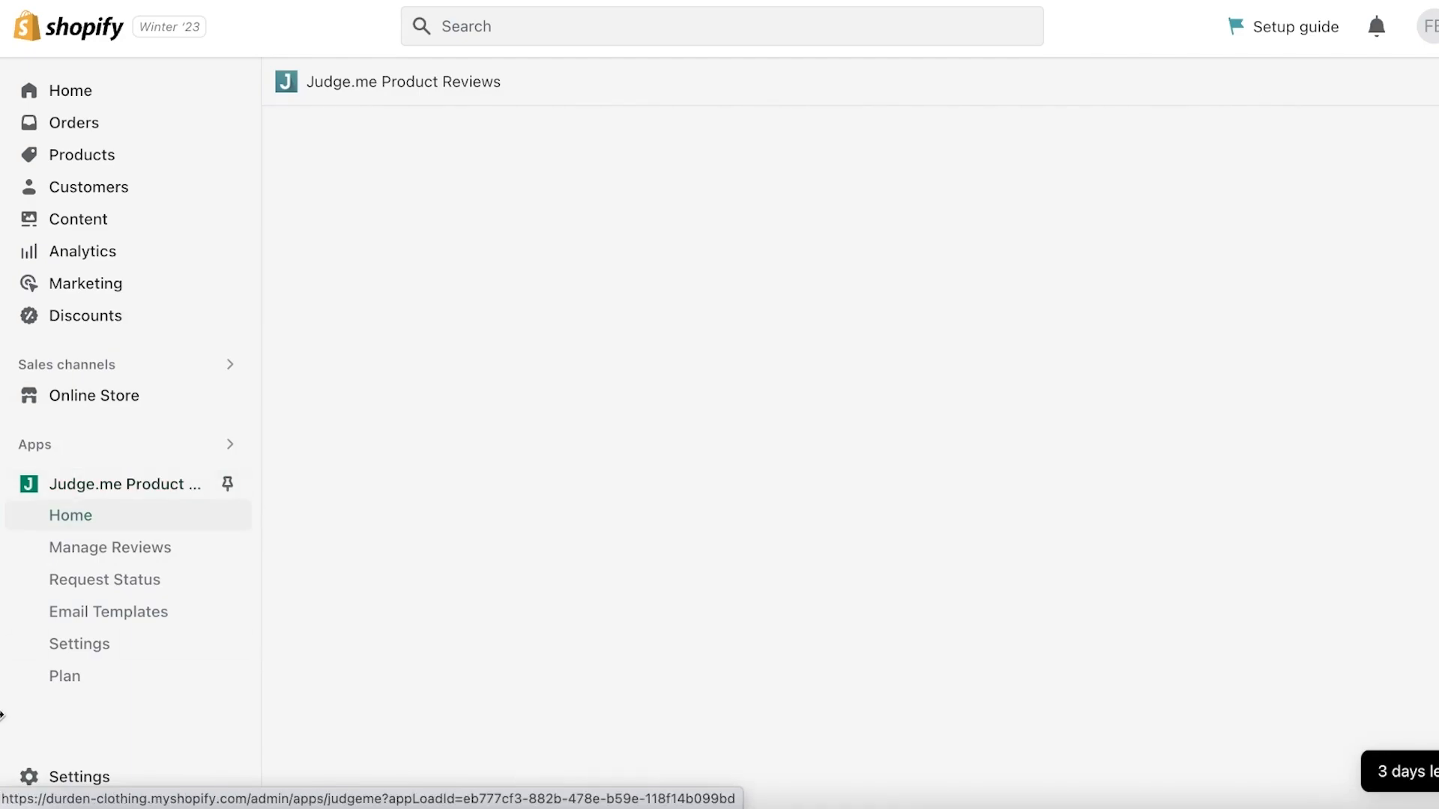
pyautogui.click(86, 555)
pyautogui.click(94, 525)
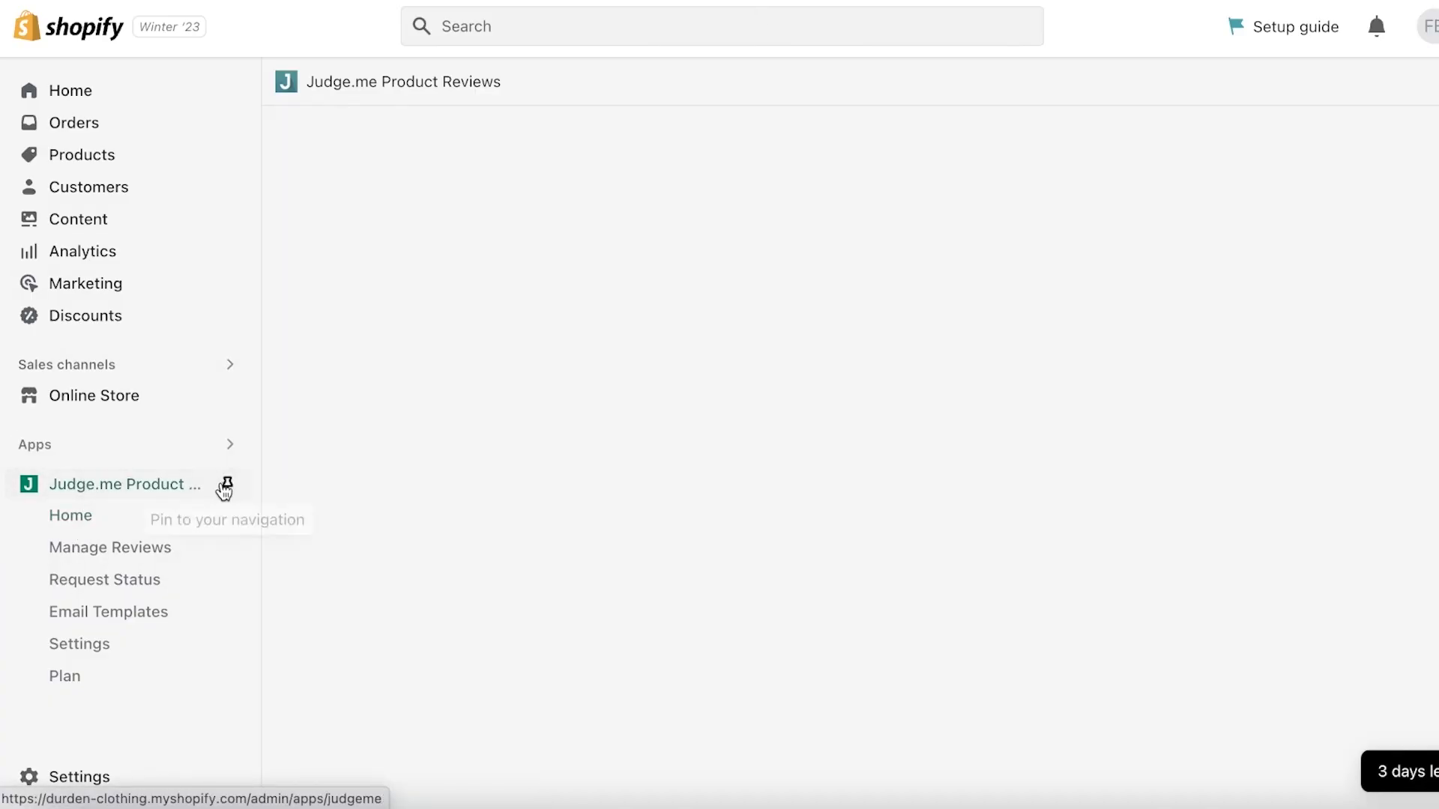
pyautogui.click(227, 486)
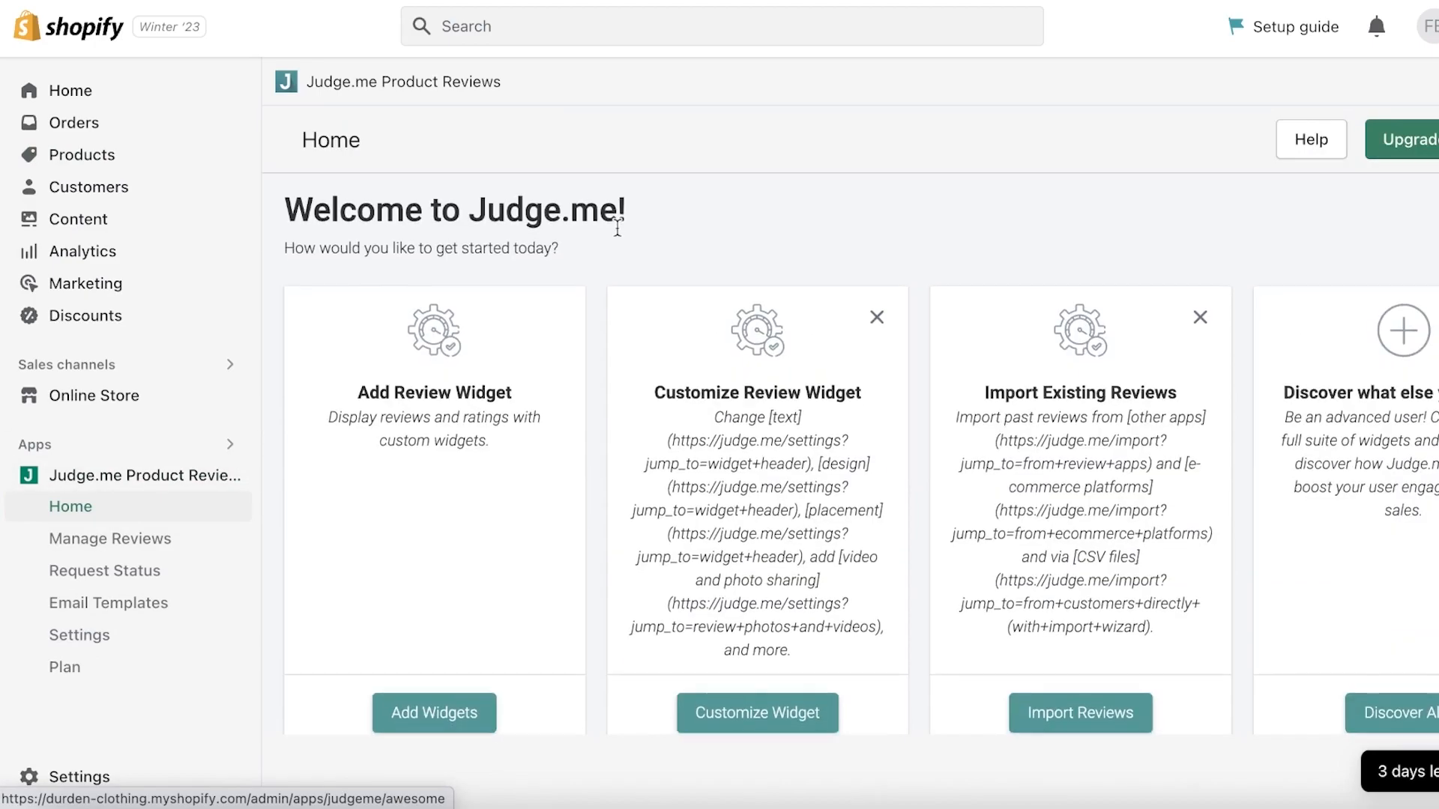
# Look over the Judge.me home page options and statistics, then its review management, request status, email template and settings pages.
pyautogui.scroll(-5, 617, 221)
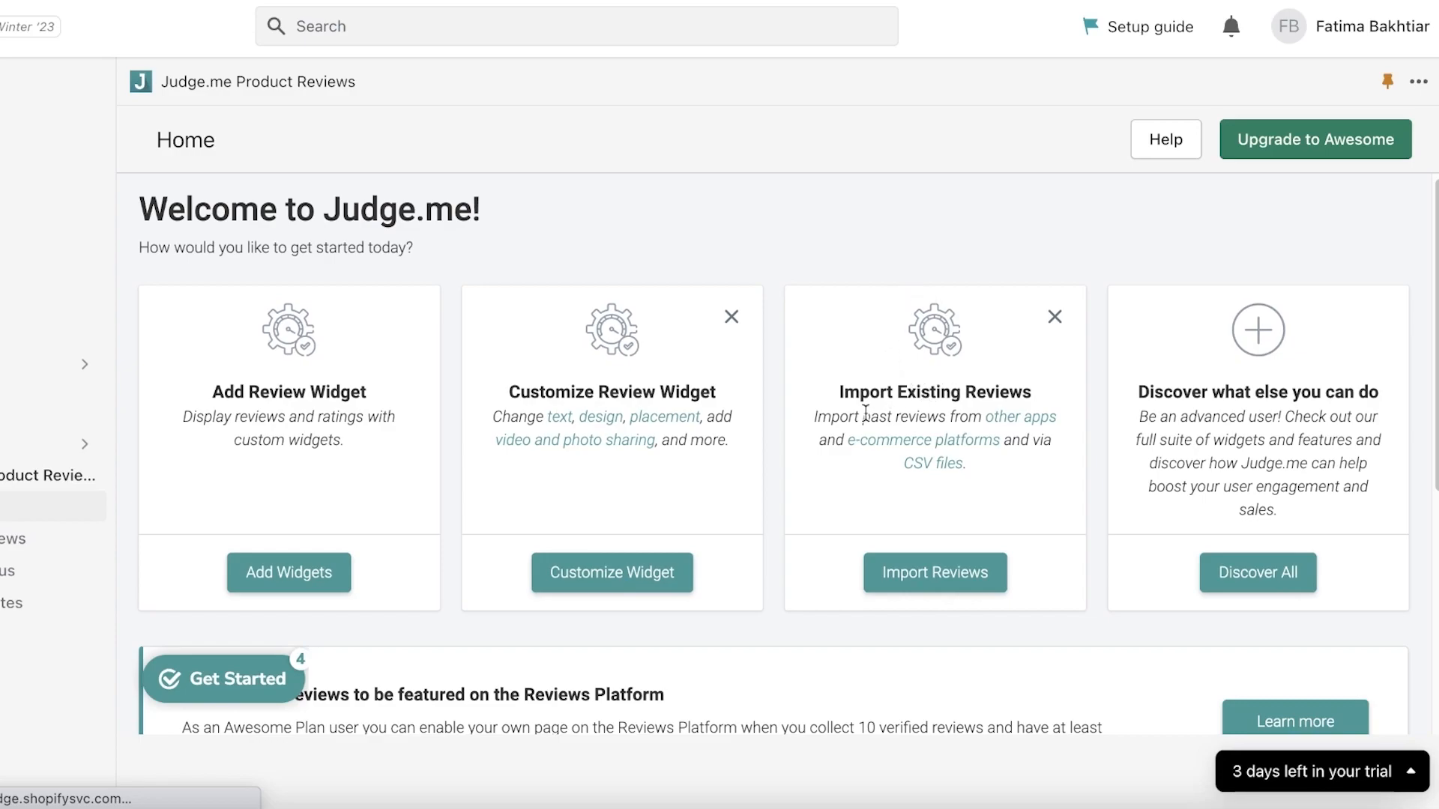
pyautogui.scroll(-1, 930, 404)
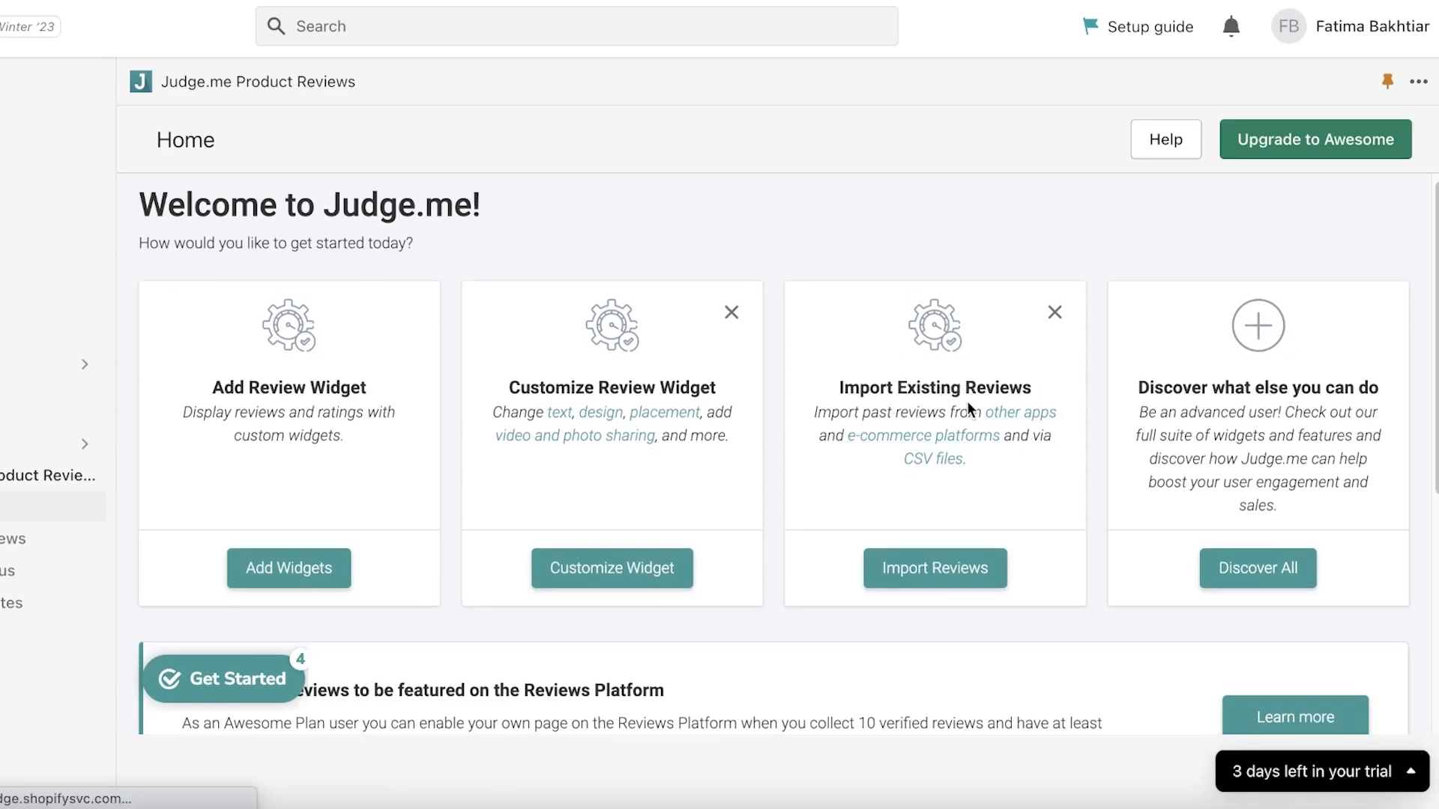
pyautogui.scroll(-5, 965, 401)
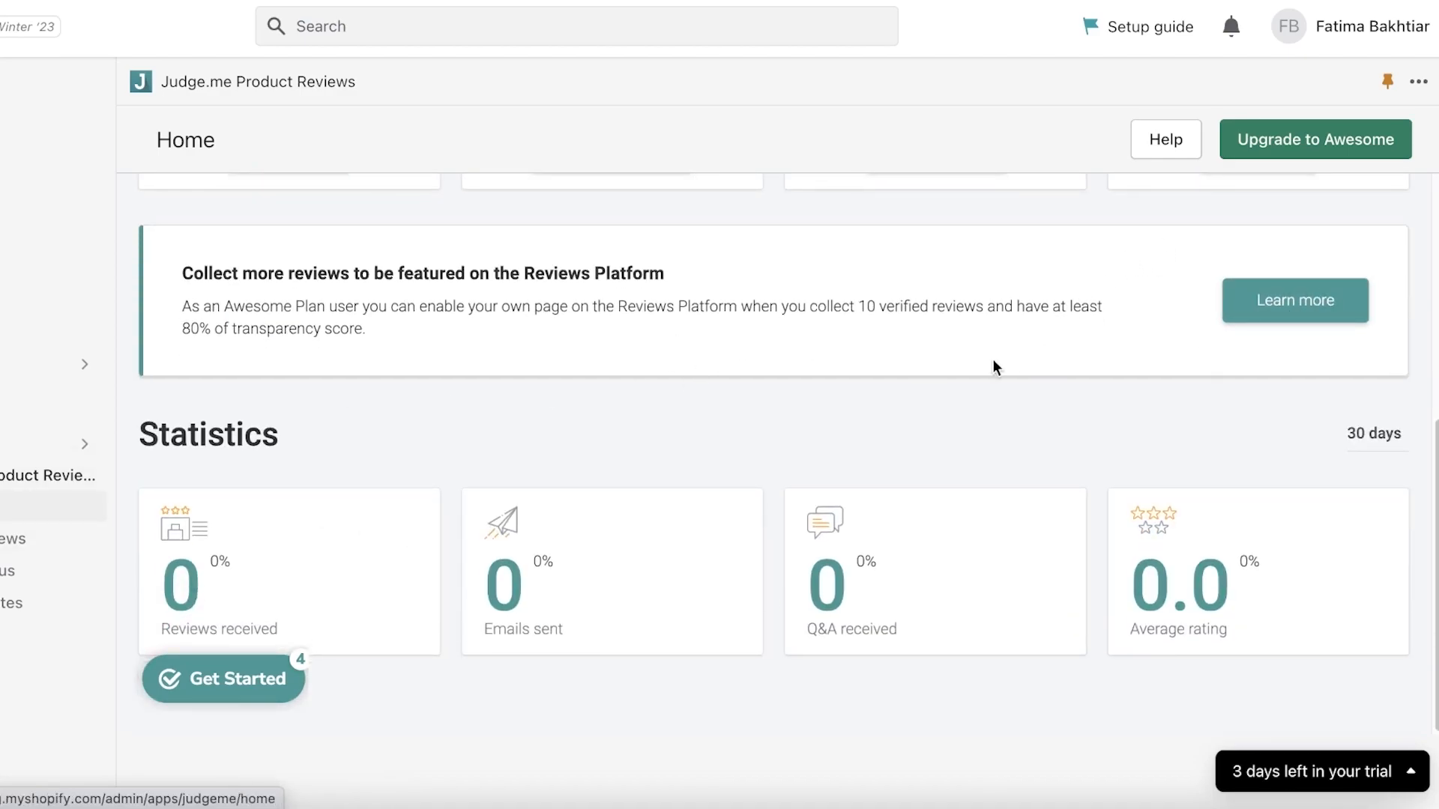
pyautogui.click(161, 547)
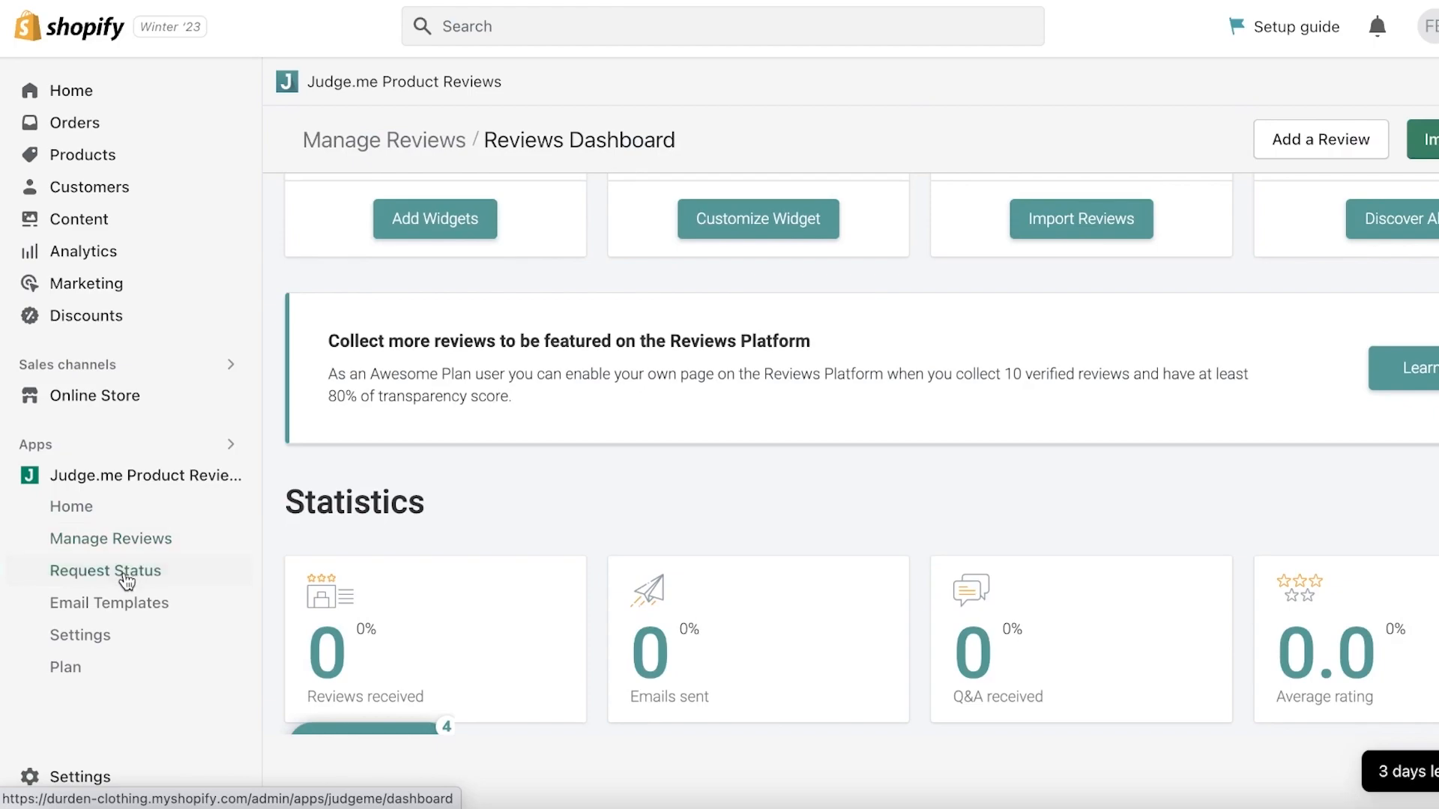
pyautogui.click(127, 579)
pyautogui.click(129, 600)
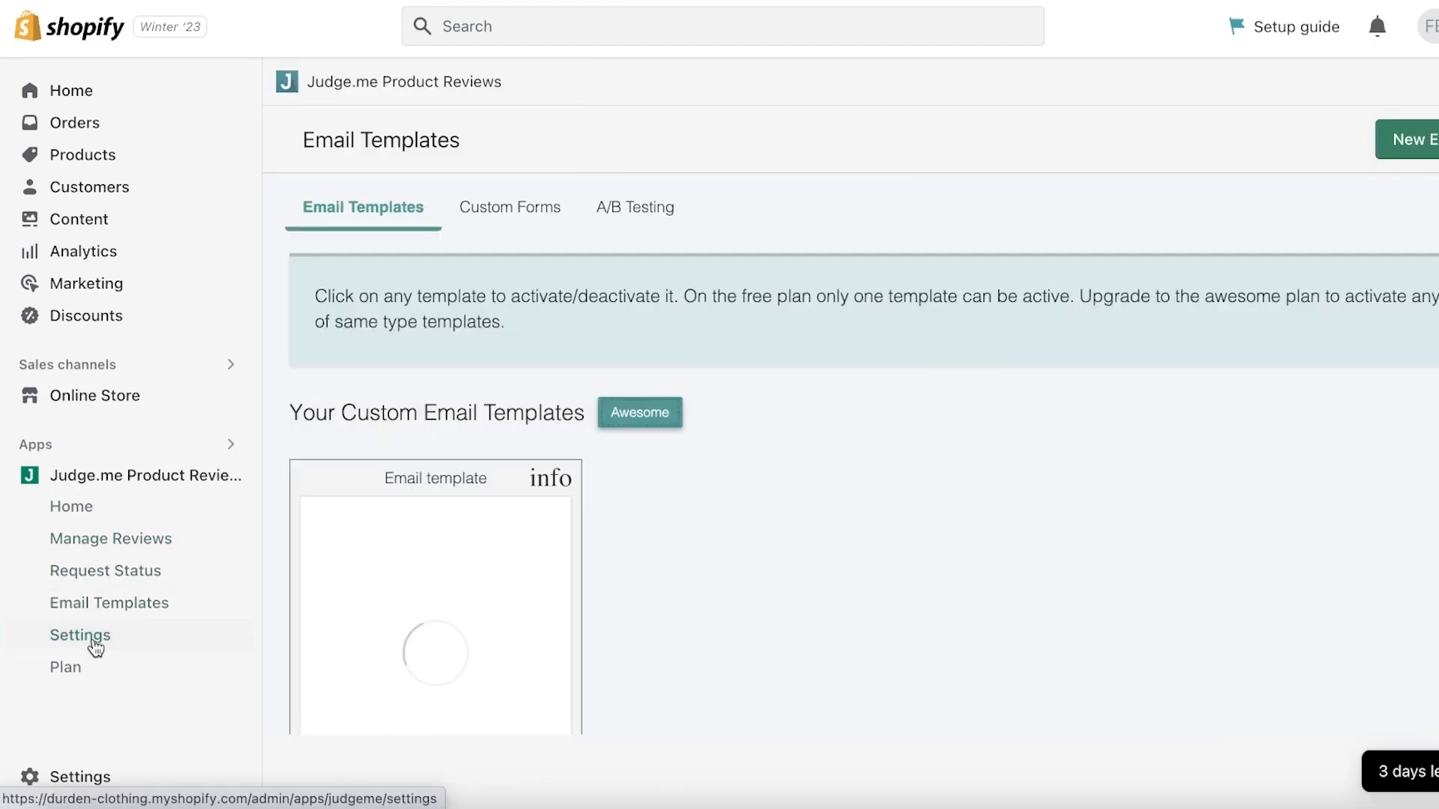
pyautogui.click(94, 641)
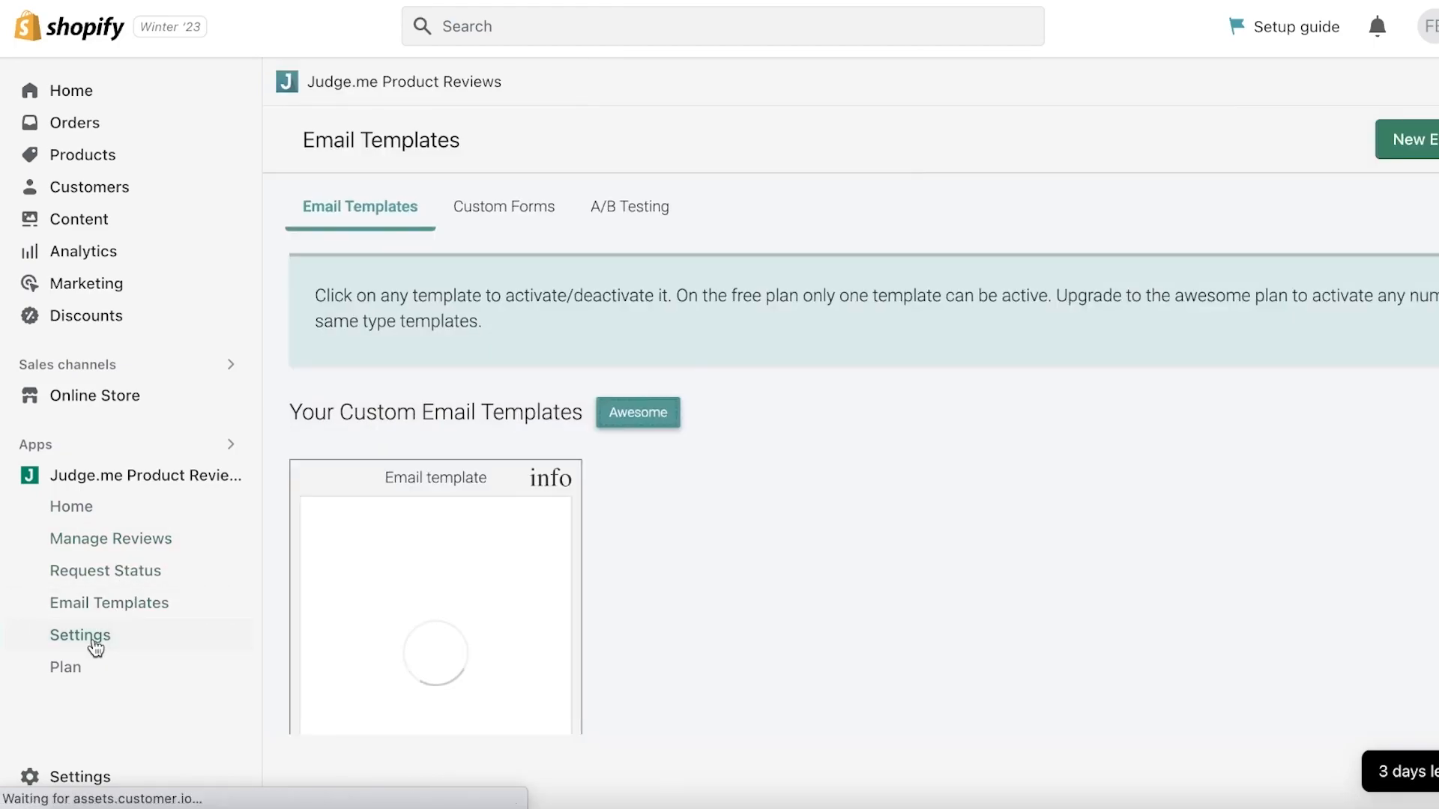
# Go back to the Judge.me home page and open the option to import existing reviews.
pyautogui.click(45, 516)
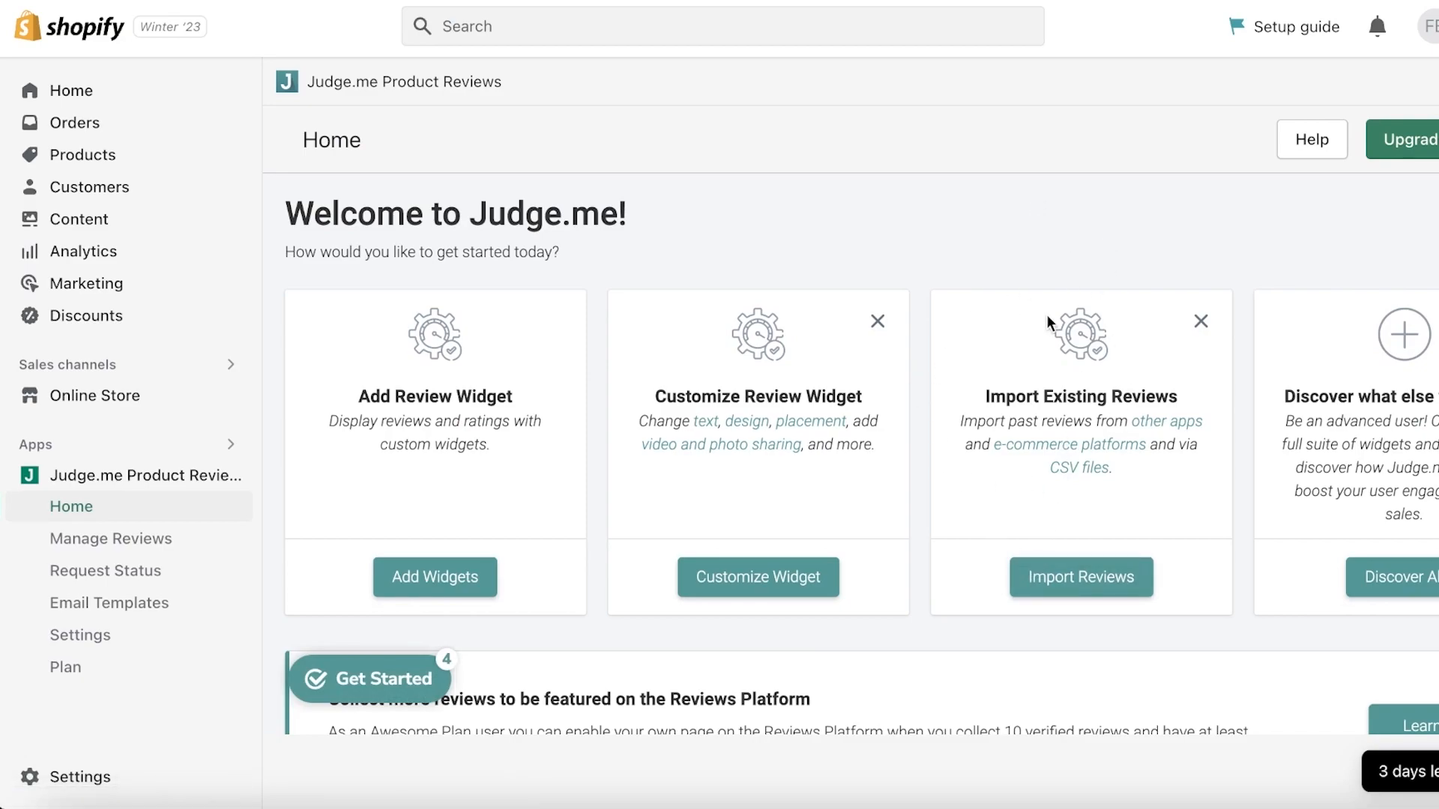
pyautogui.click(1043, 582)
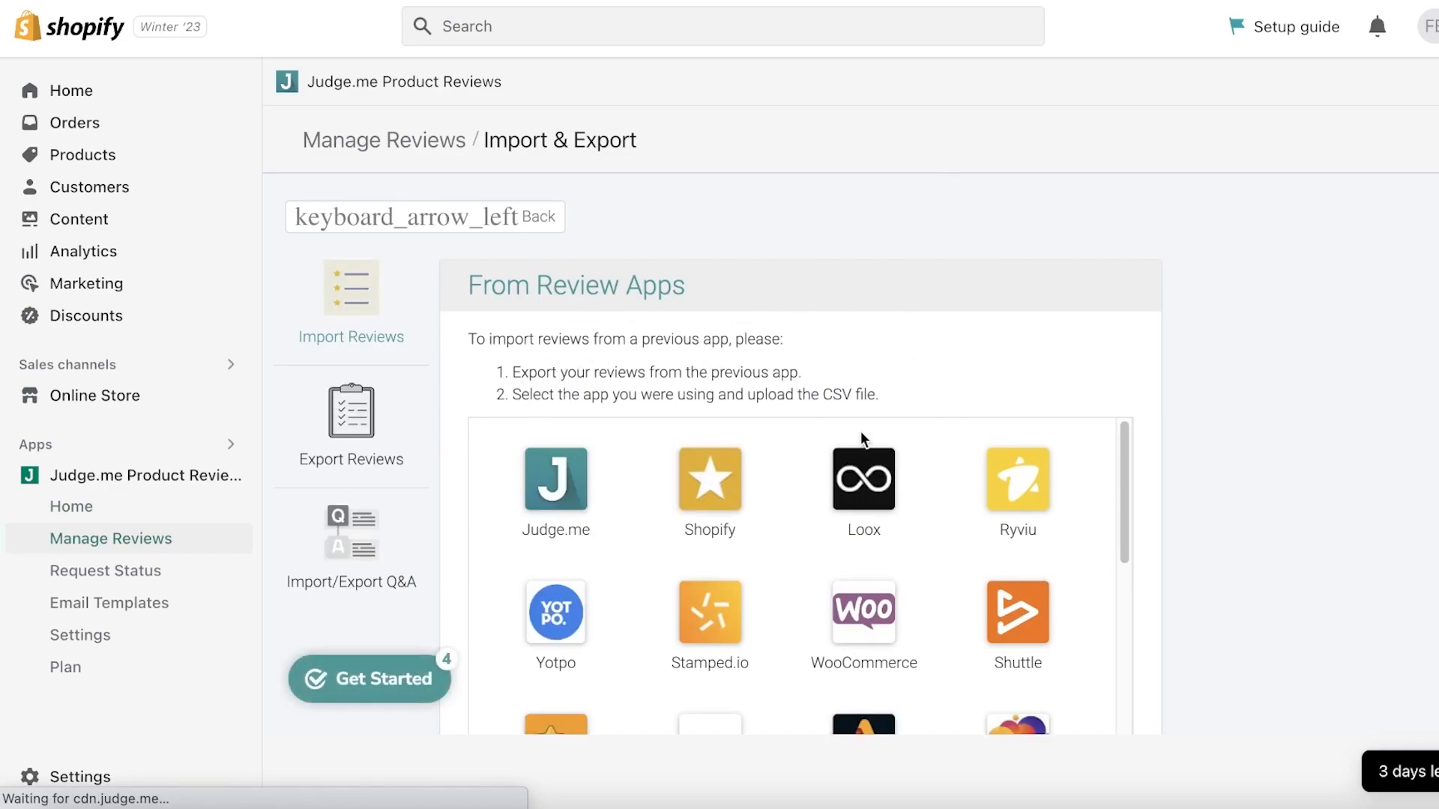
# Look through the review apps supported for import, check the form for importing from other review apps, and close it.
pyautogui.scroll(-5, 1065, 491)
pyautogui.scroll(-3, 1067, 493)
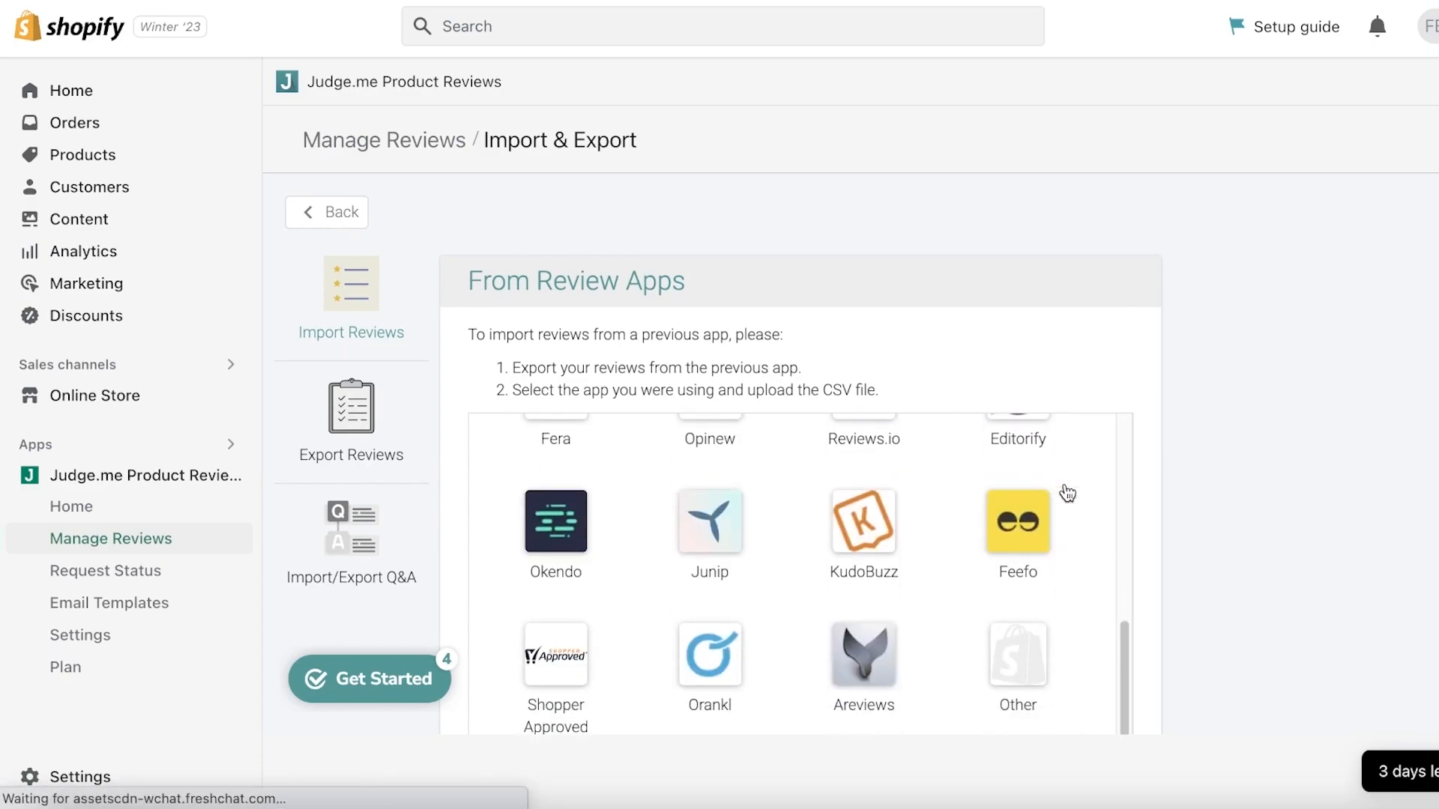
pyautogui.scroll(8, 974, 674)
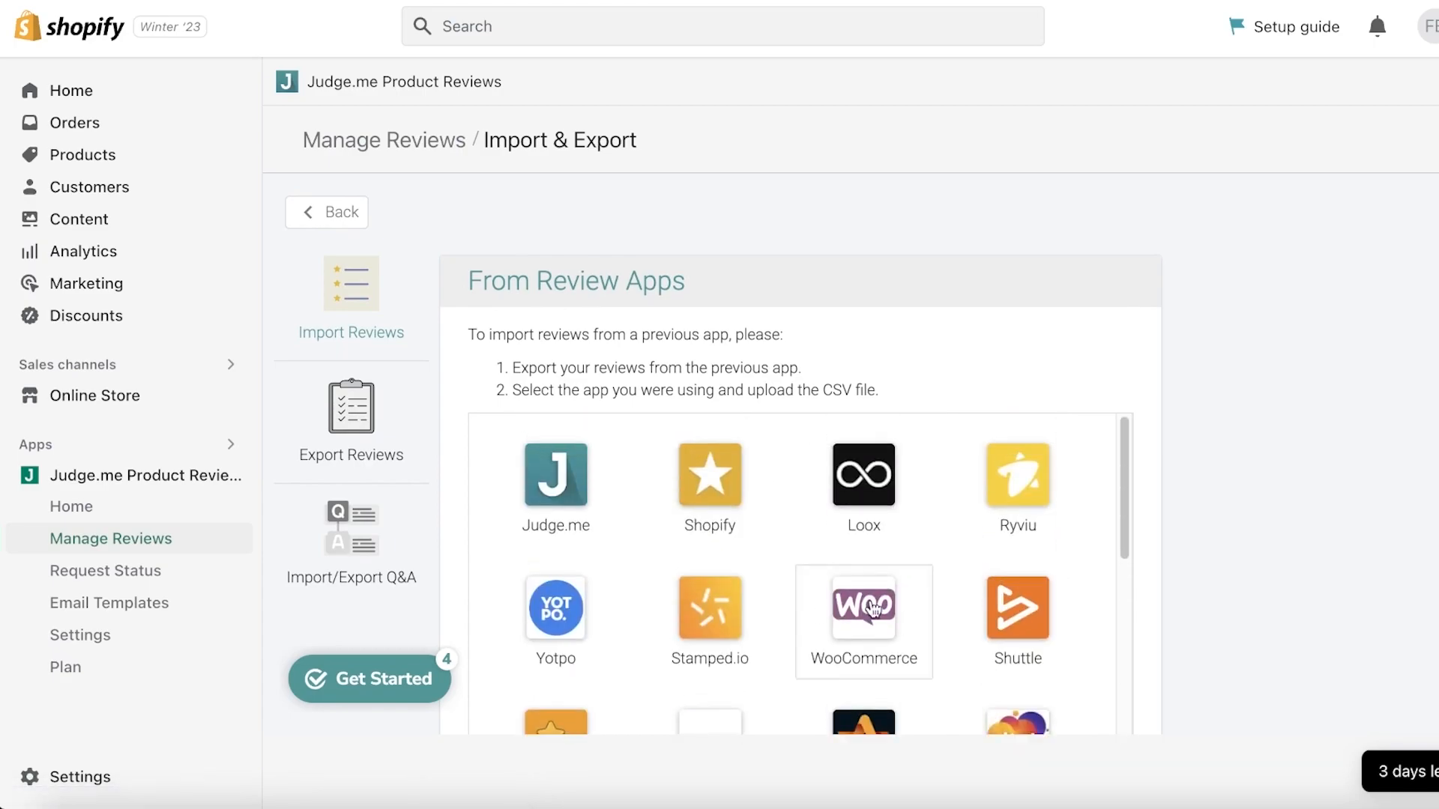
pyautogui.scroll(-8, 1057, 469)
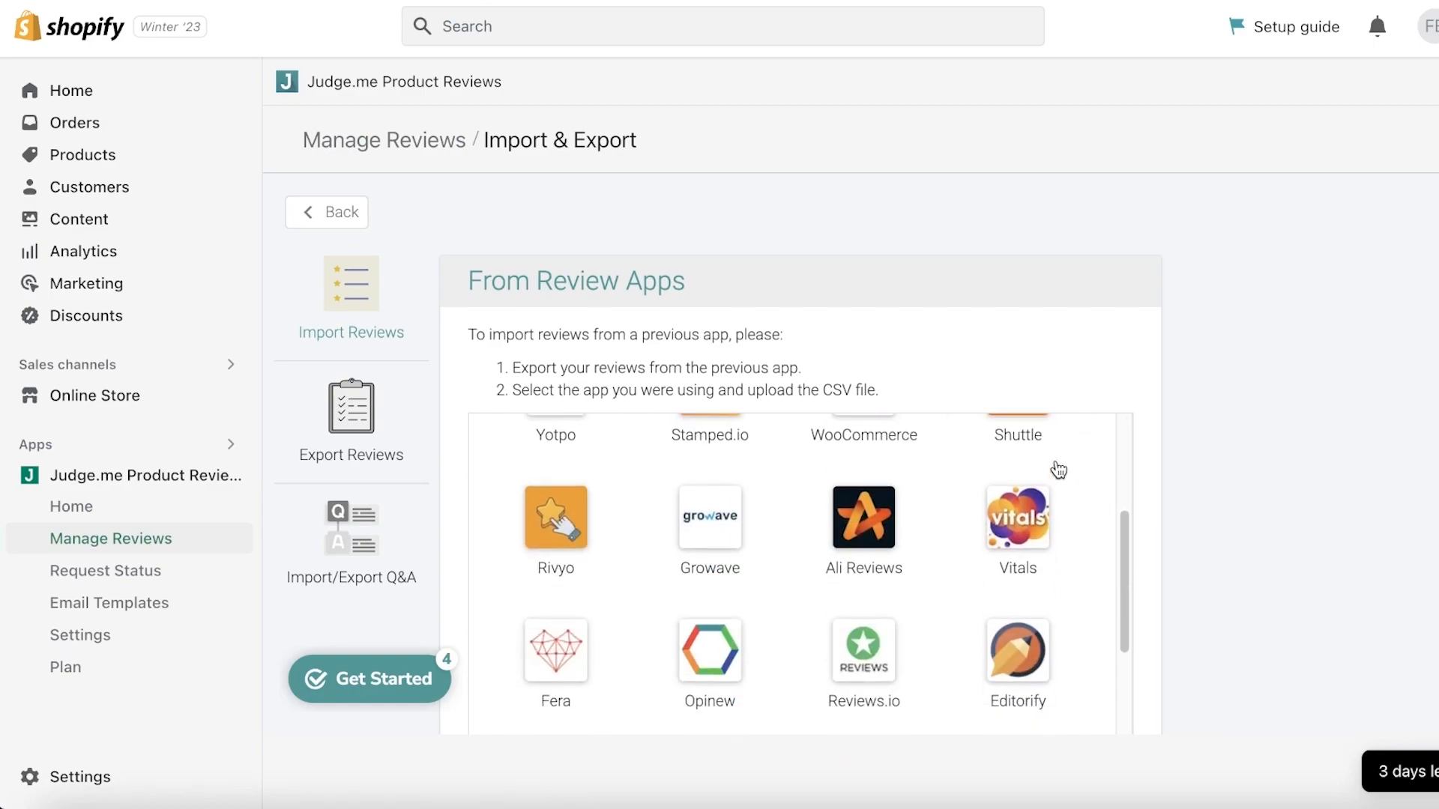
pyautogui.click(1001, 650)
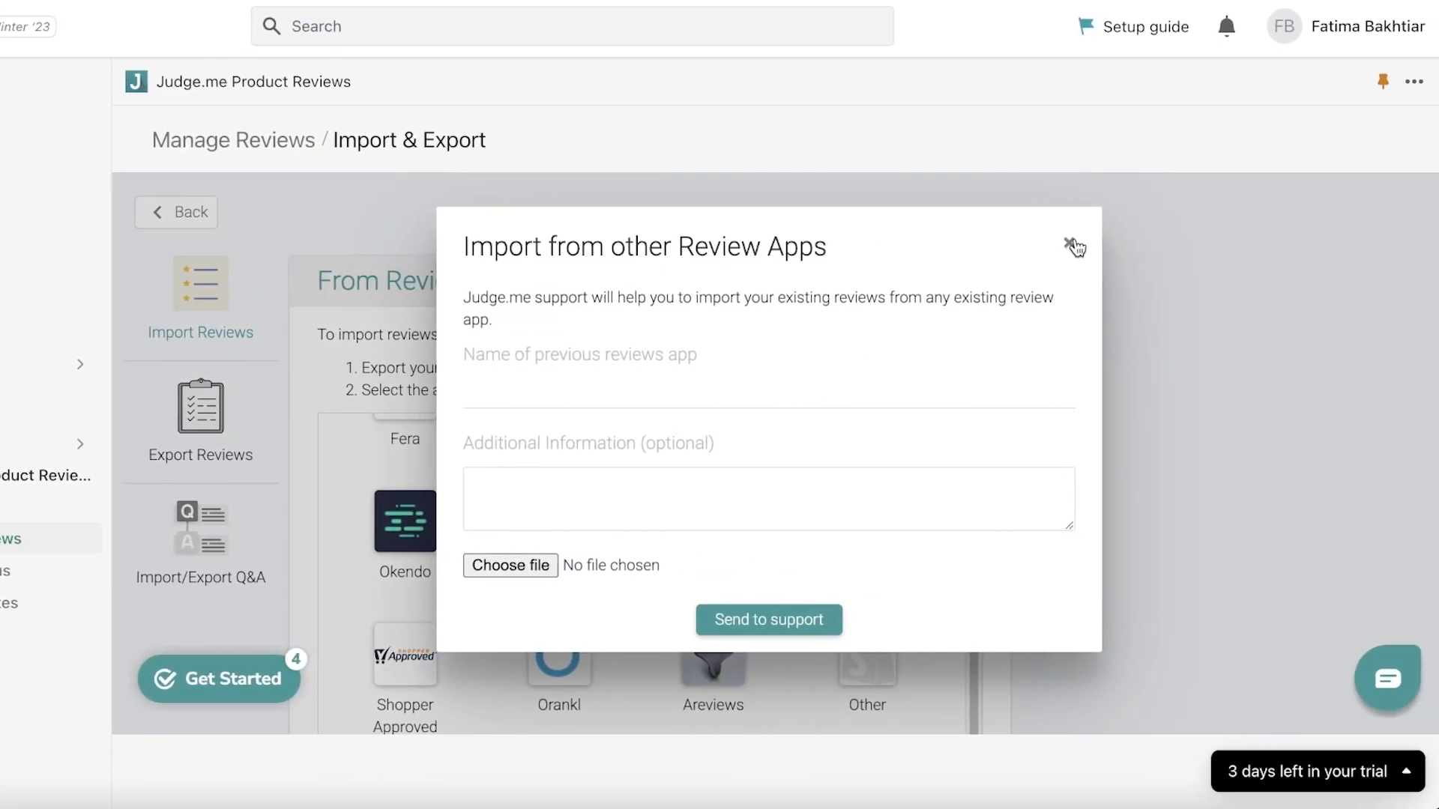
pyautogui.click(1072, 246)
pyautogui.scroll(10, 618, 525)
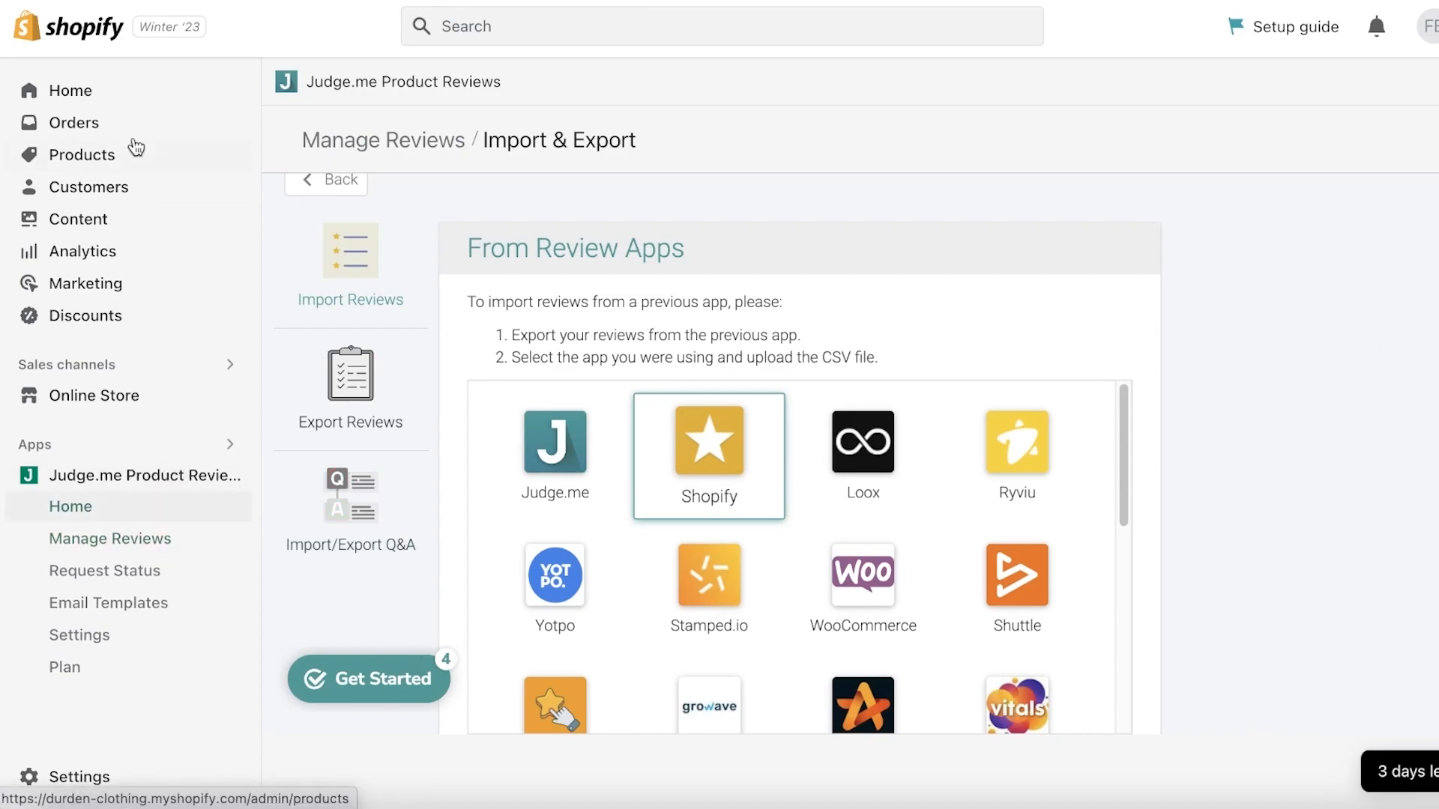
# Open the store's products and examine the customer reviews and photos on the AliExpress travel suitcase candy box page.
pyautogui.click(84, 156)
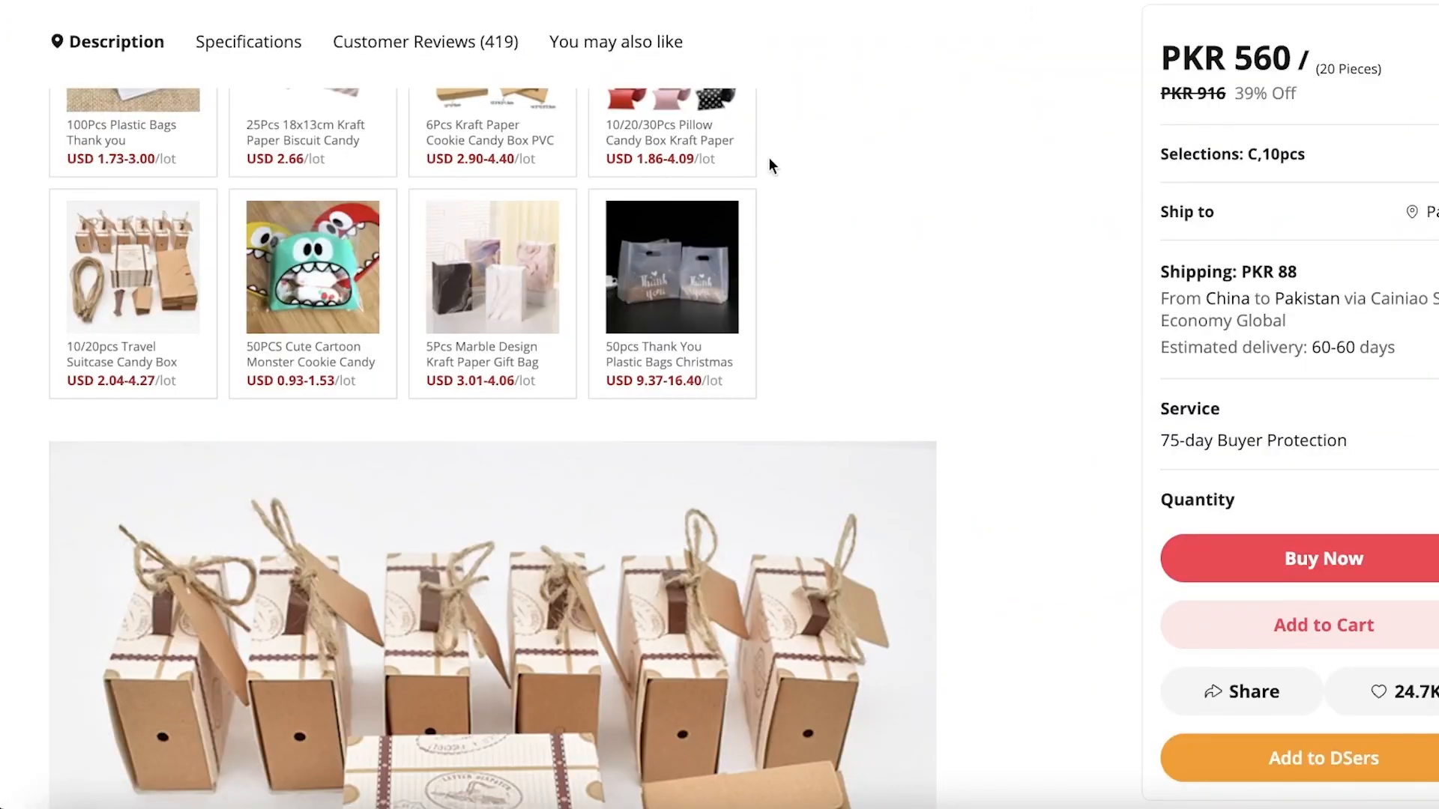
pyautogui.scroll(15, 749, 225)
pyautogui.scroll(-20, 270, 321)
pyautogui.scroll(-10, 304, 322)
pyautogui.scroll(7, 303, 323)
pyautogui.scroll(-5, 490, 164)
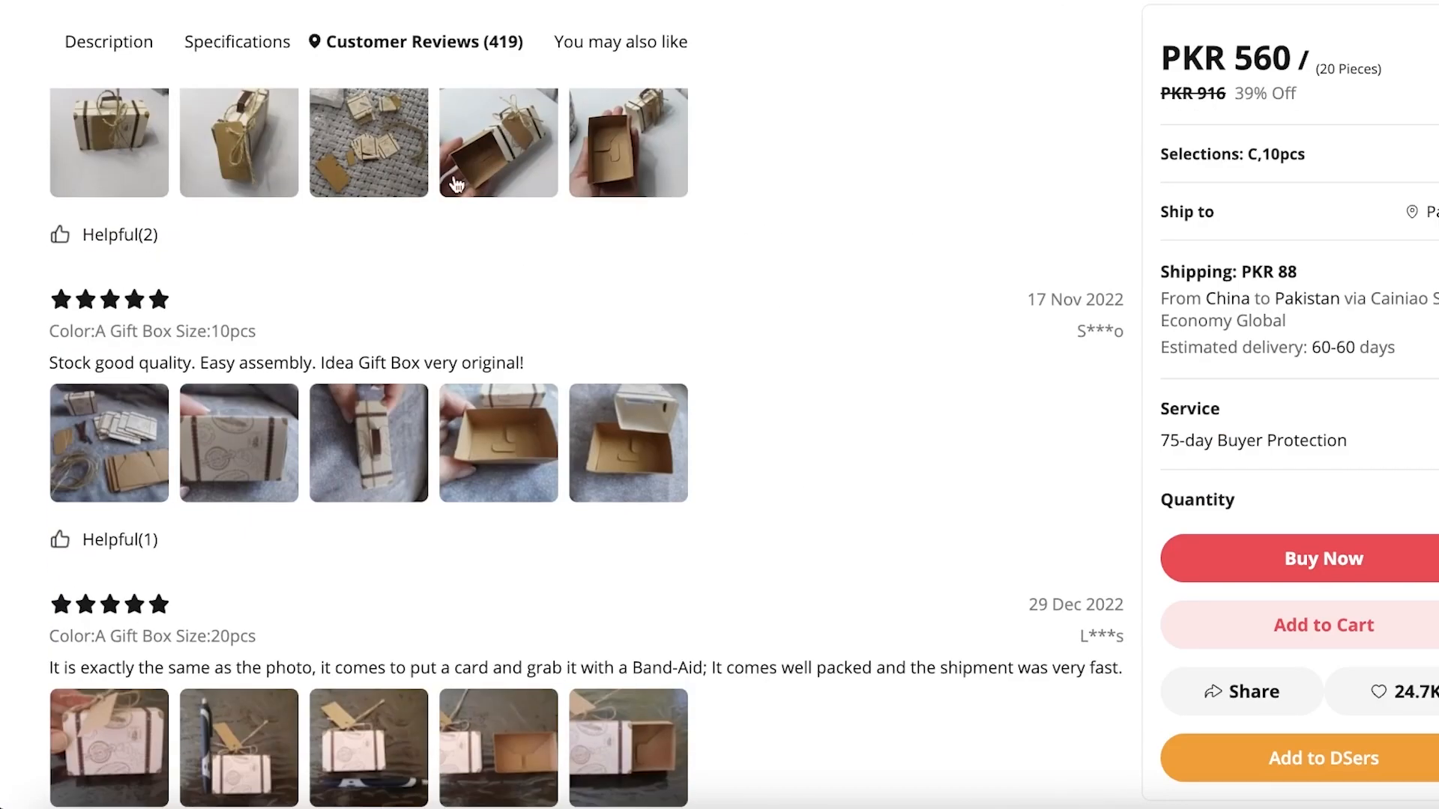
pyautogui.scroll(11, 452, 210)
pyautogui.scroll(-3, 433, 201)
pyautogui.scroll(-5, 870, 245)
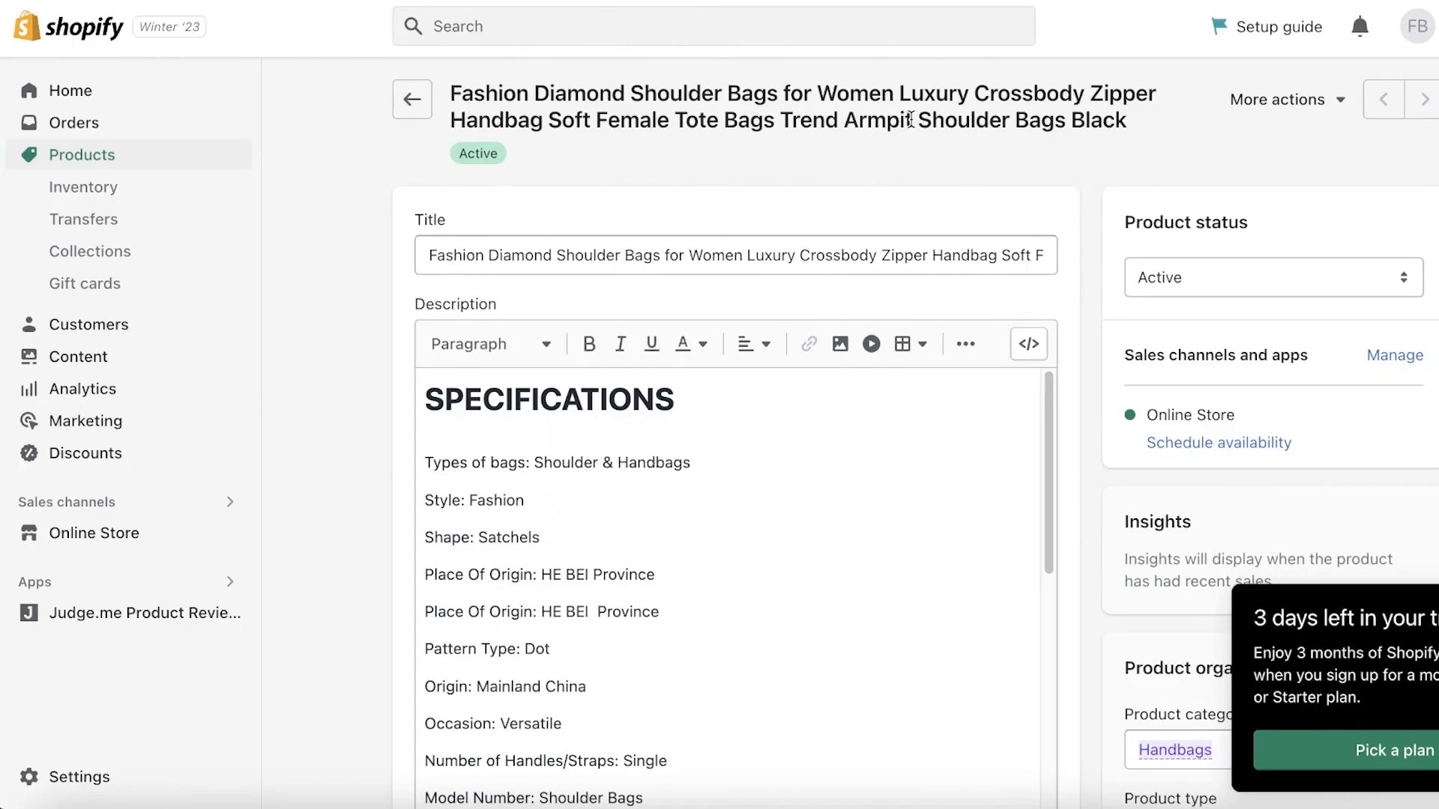
# Look over the shoulder bag's product details in Shopify, the Judge.me Product Reviews home page and the product list.
pyautogui.scroll(-8, 1234, 267)
pyautogui.scroll(6, 1235, 266)
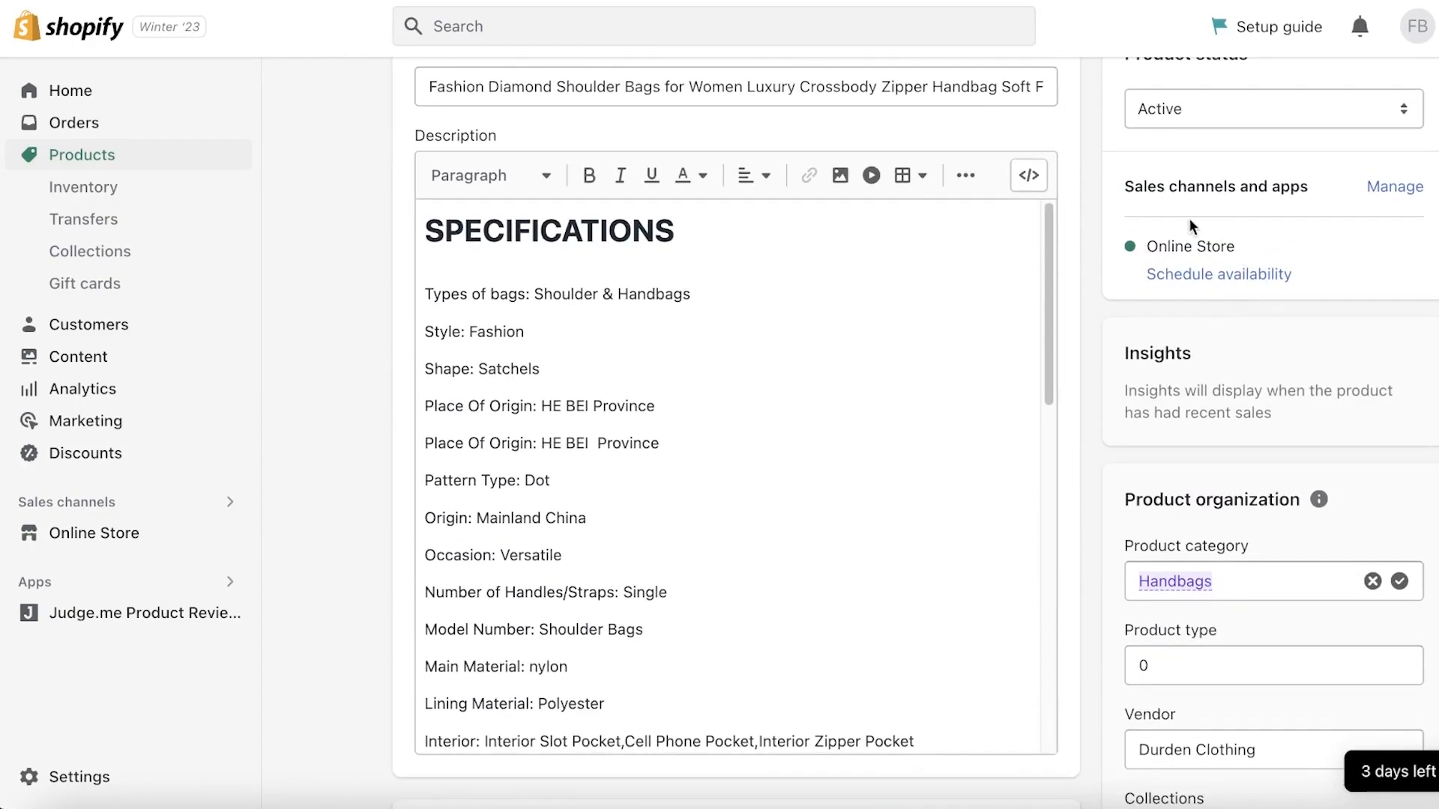
pyautogui.click(94, 165)
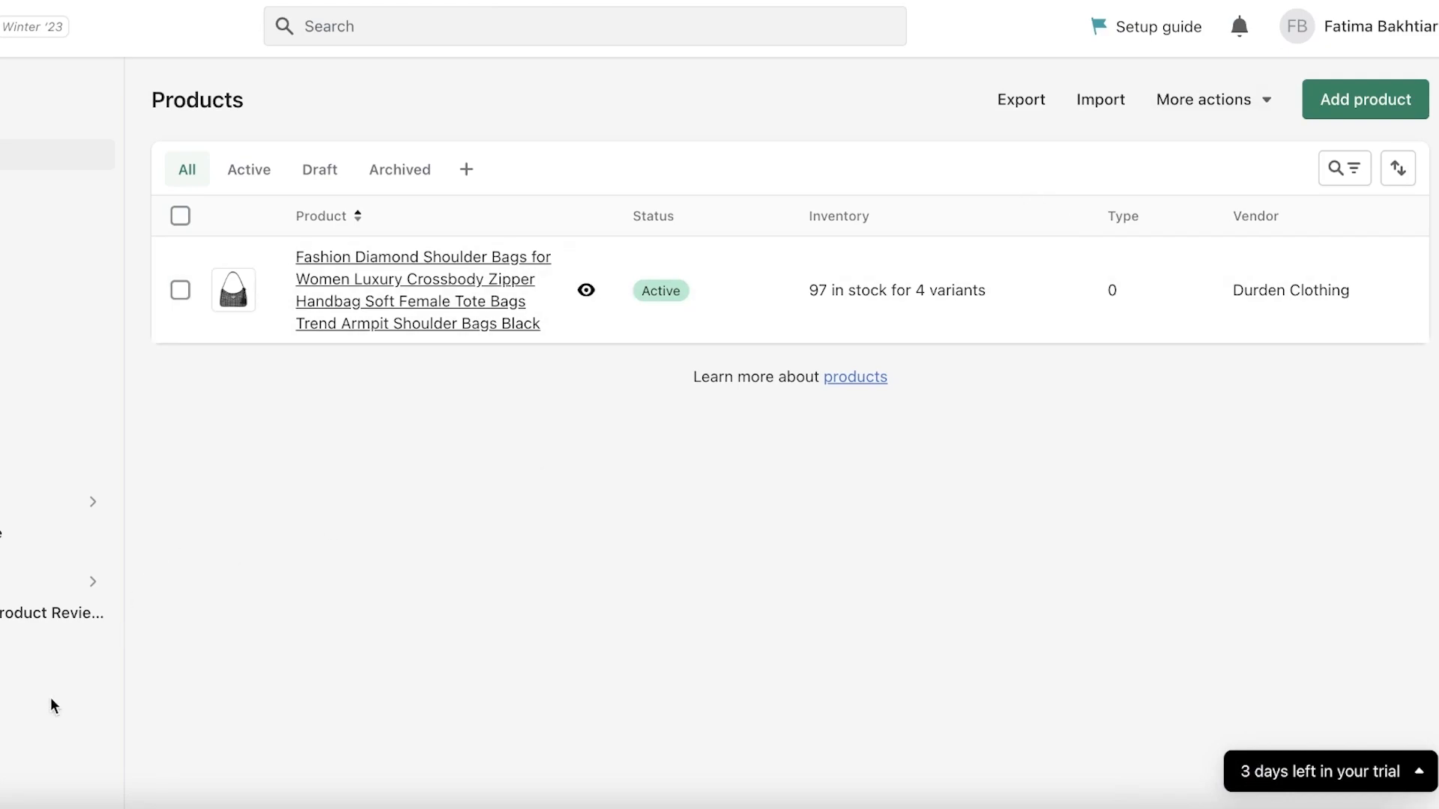
pyautogui.click(53, 613)
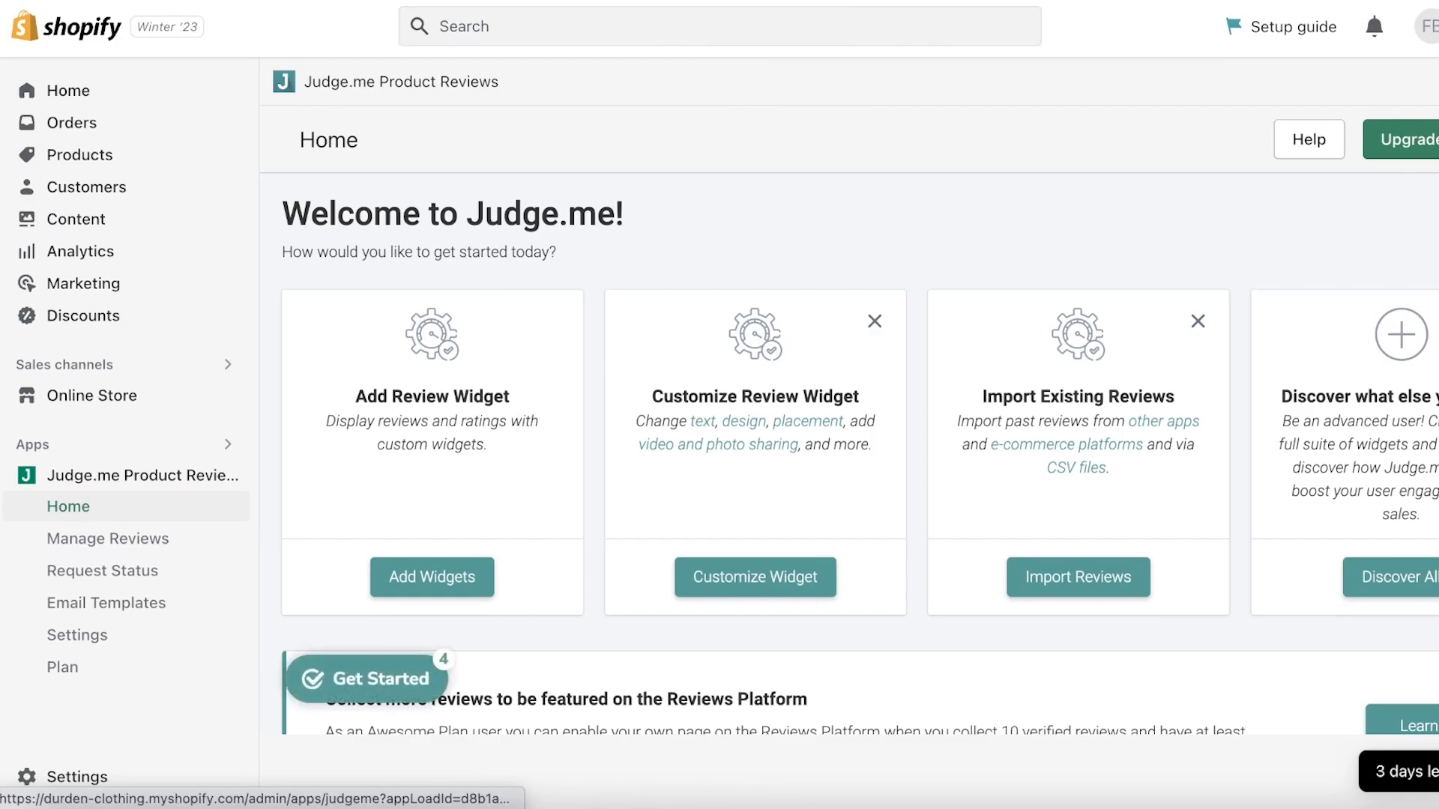
pyautogui.click(697, 2)
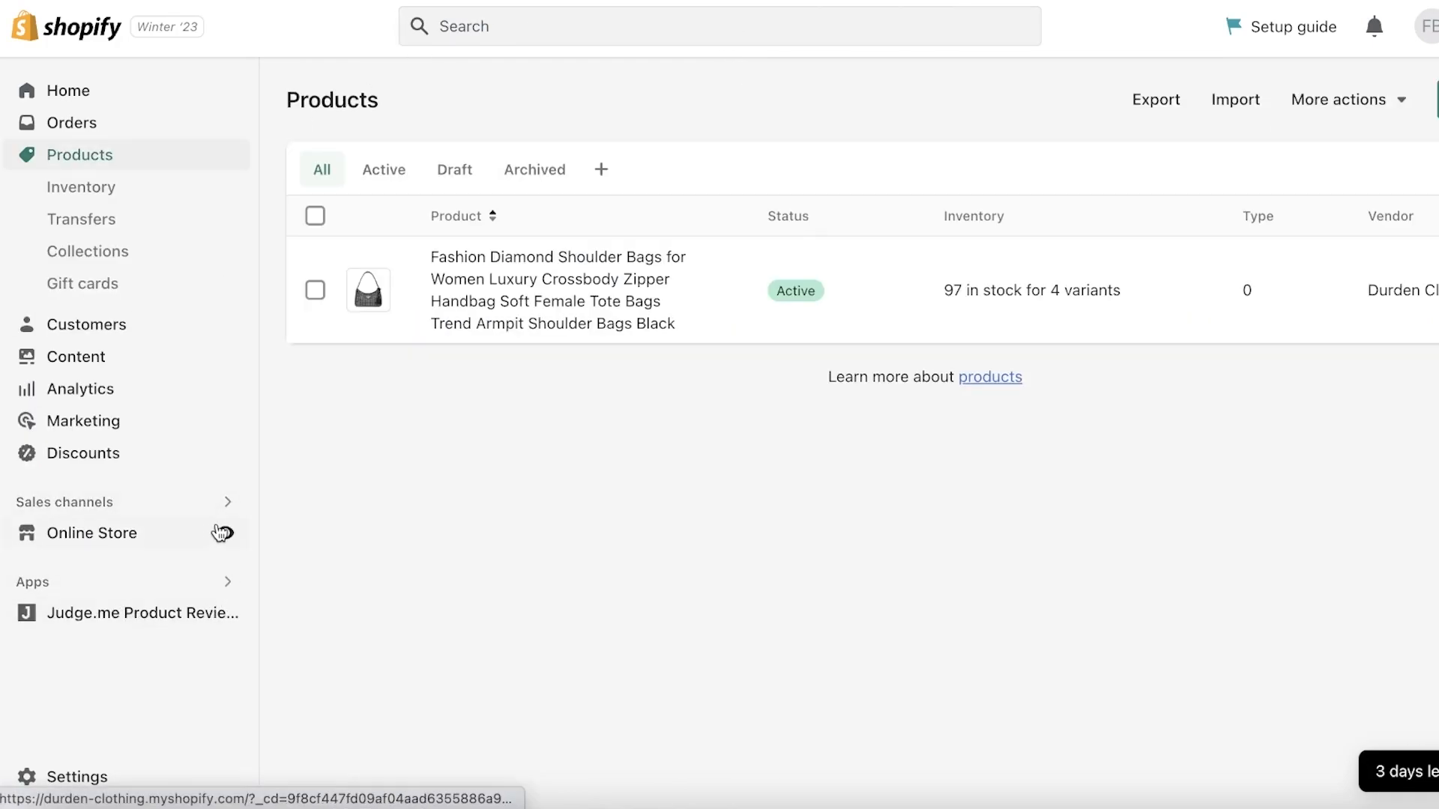
# View the online store, open the diamond shoulder bag's product page and examine its content.
pyautogui.click(222, 533)
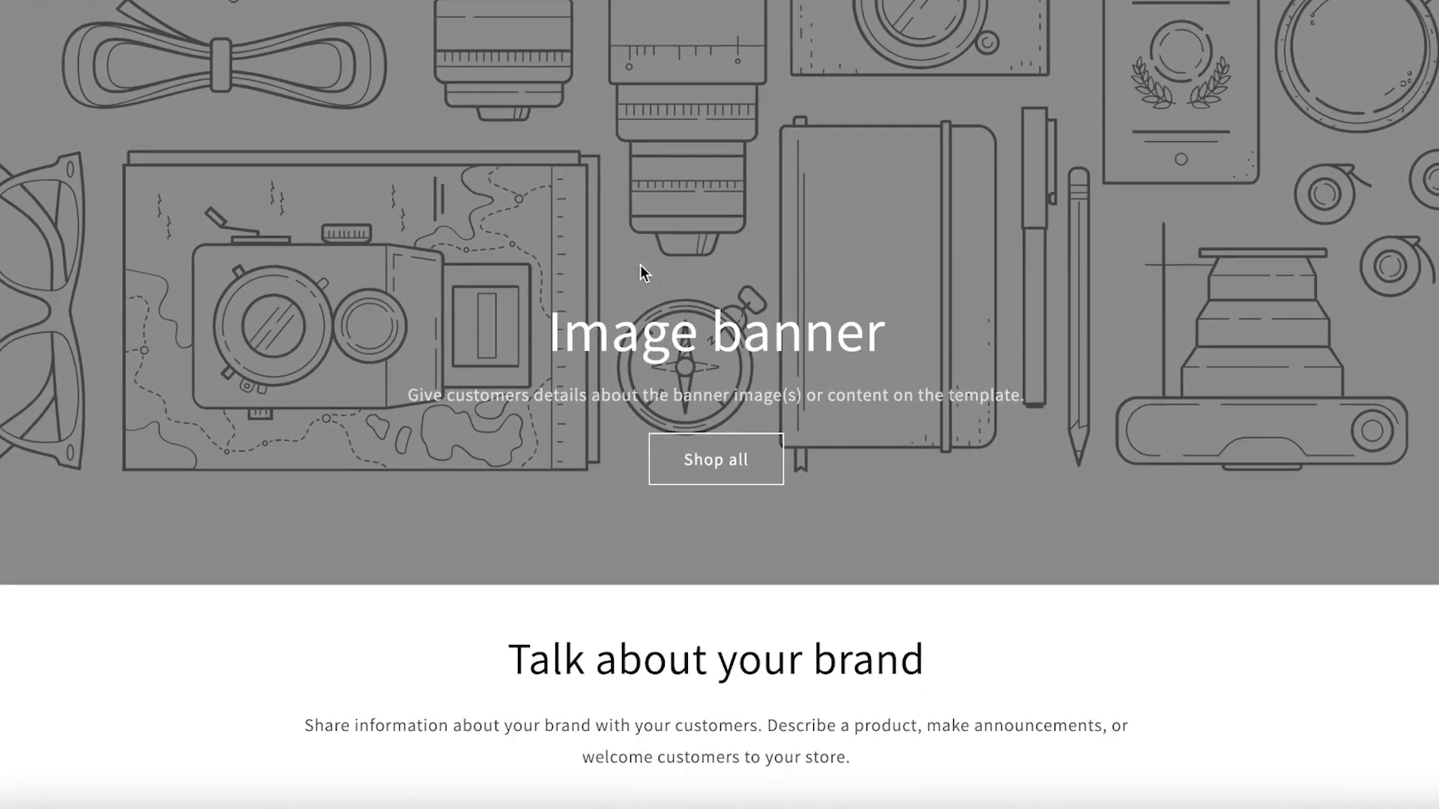
pyautogui.scroll(-10, 640, 264)
pyautogui.scroll(5, 793, 232)
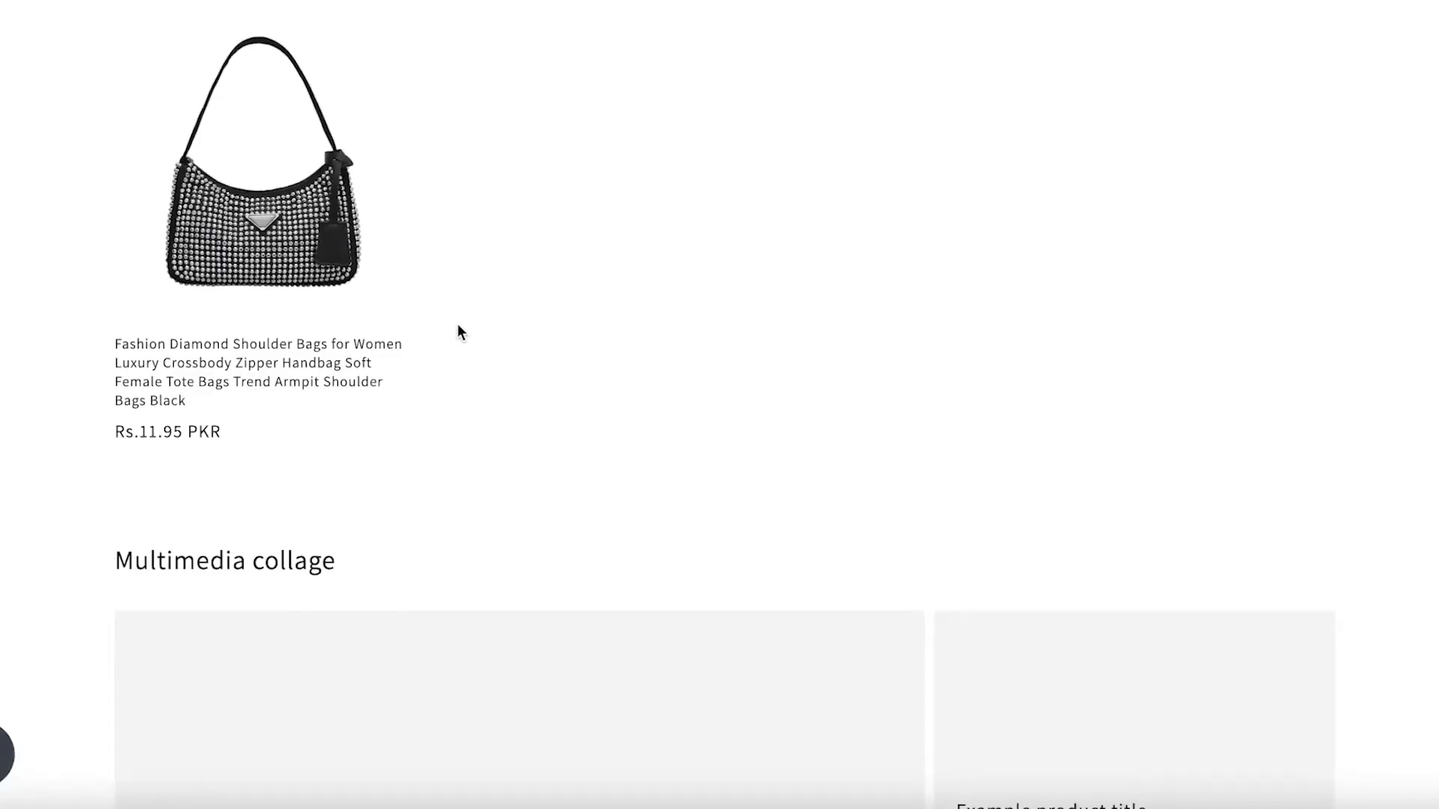
pyautogui.click(234, 312)
pyautogui.scroll(-10, 712, 246)
pyautogui.scroll(-15, 712, 246)
pyautogui.scroll(10, 941, 237)
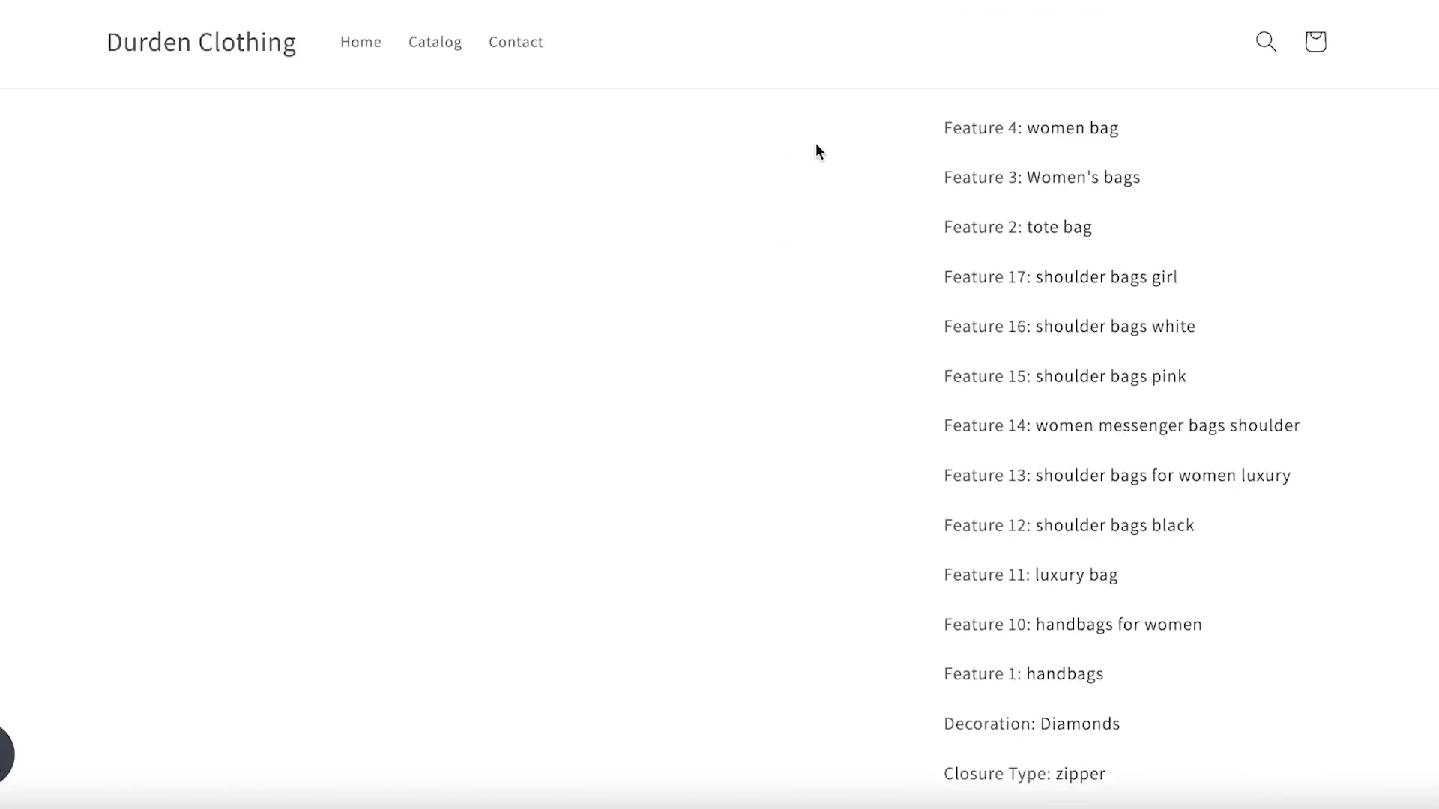
pyautogui.scroll(5, 817, 150)
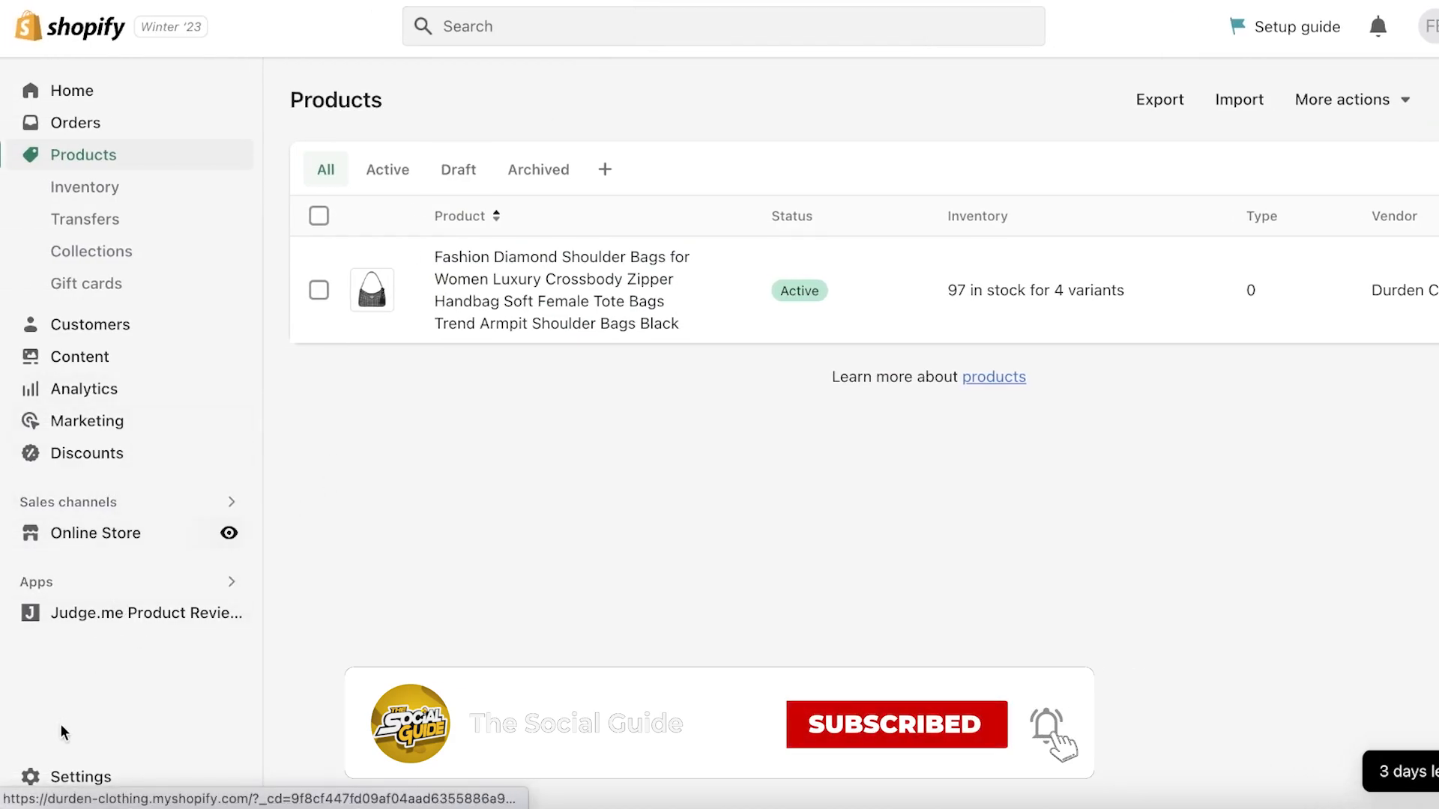
# Search for apps matching "judge me" and show the results in the Shopify App Store.
pyautogui.click(539, 27)
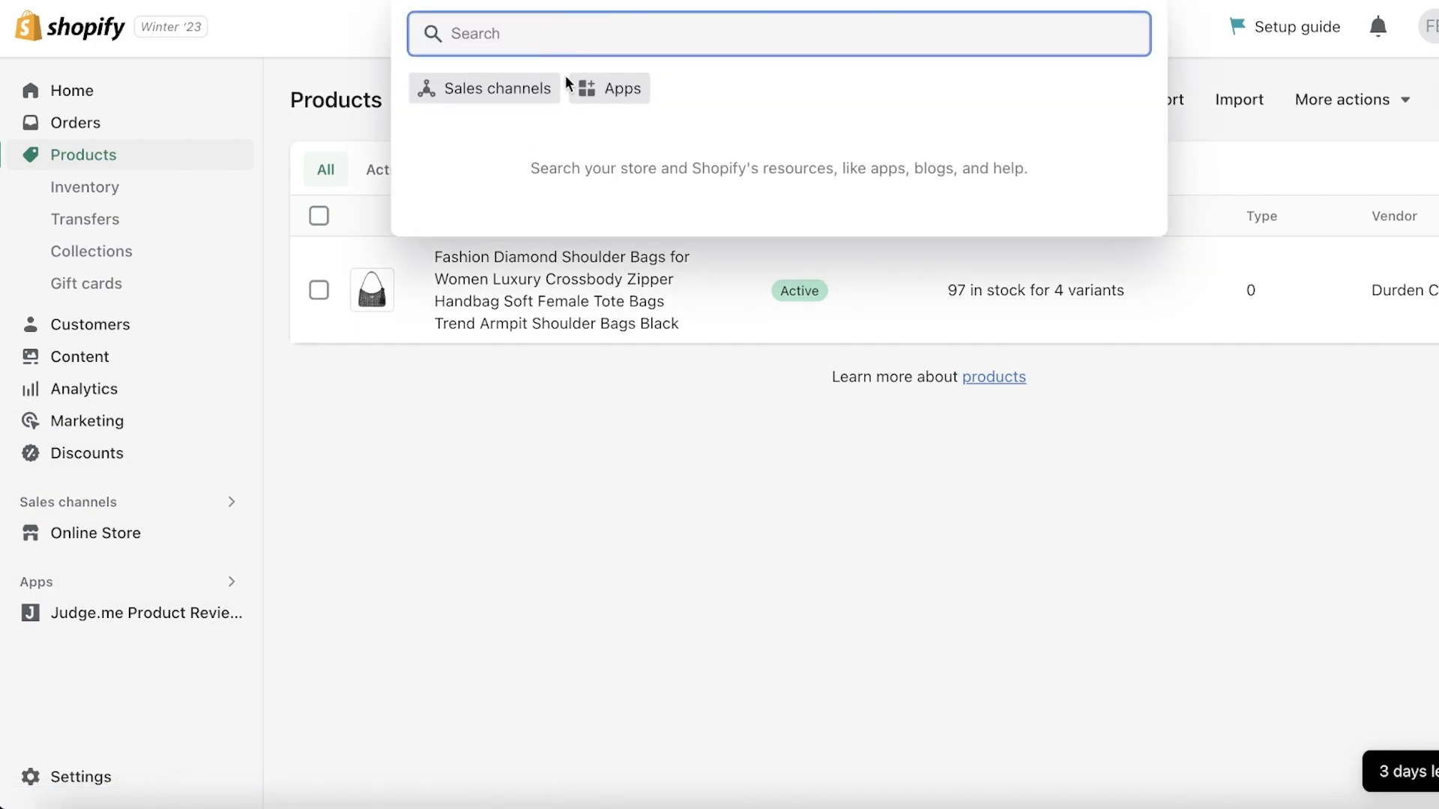
pyautogui.click(596, 91)
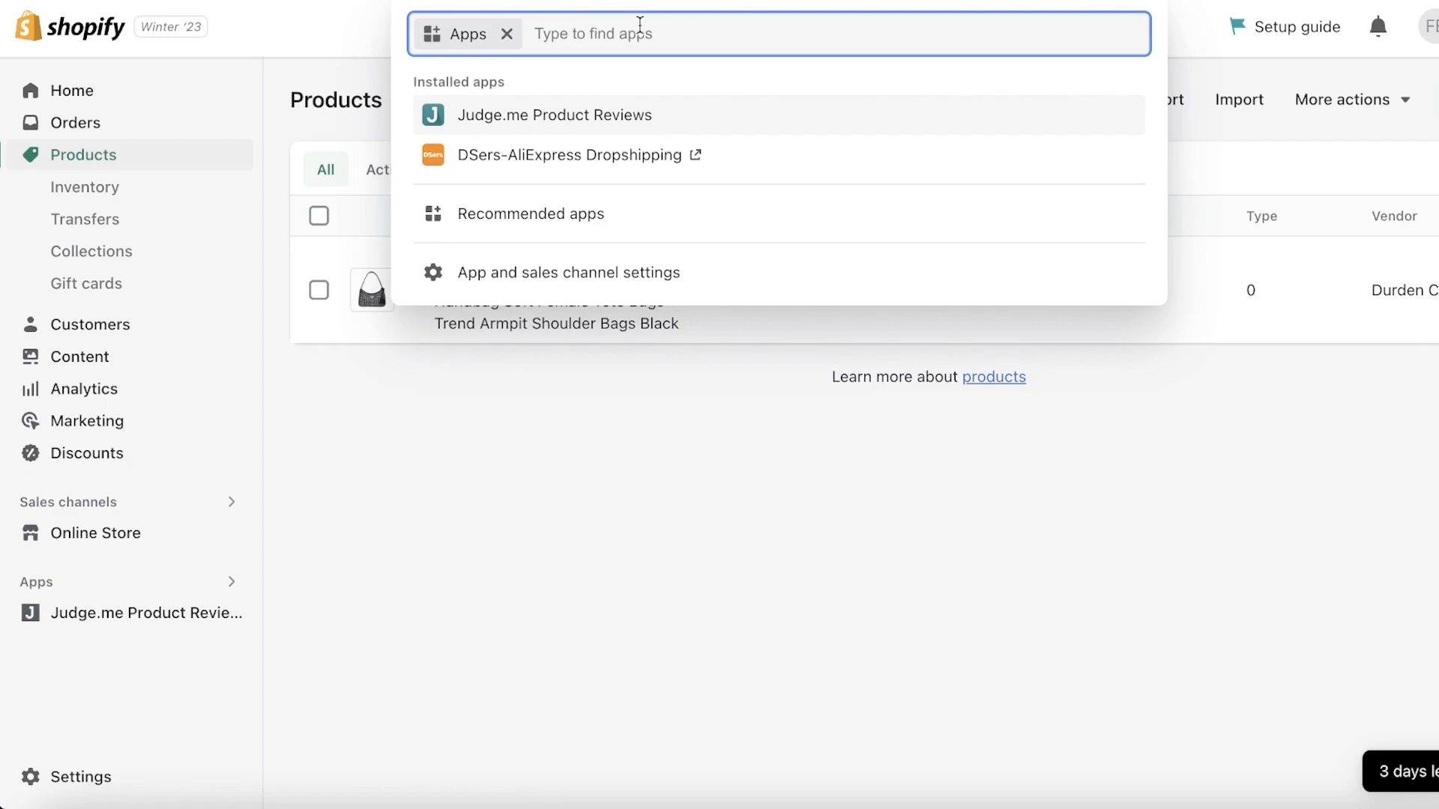
pyautogui.write('judge me')
pyautogui.press('Return')
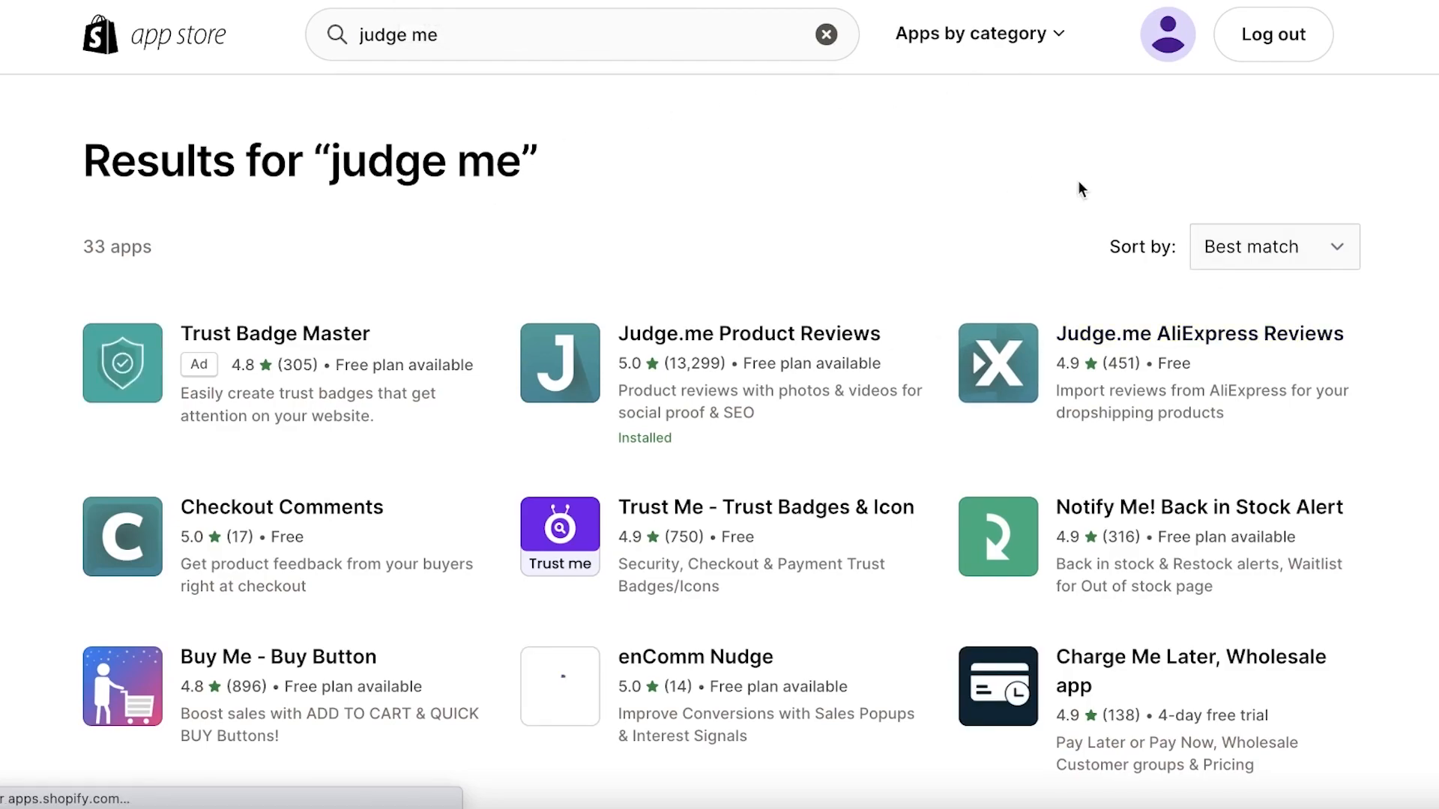
# Add the Judge.me AliExpress Reviews app, install it in the store and choose the Shopify account to continue.
pyautogui.click(1144, 389)
pyautogui.click(309, 472)
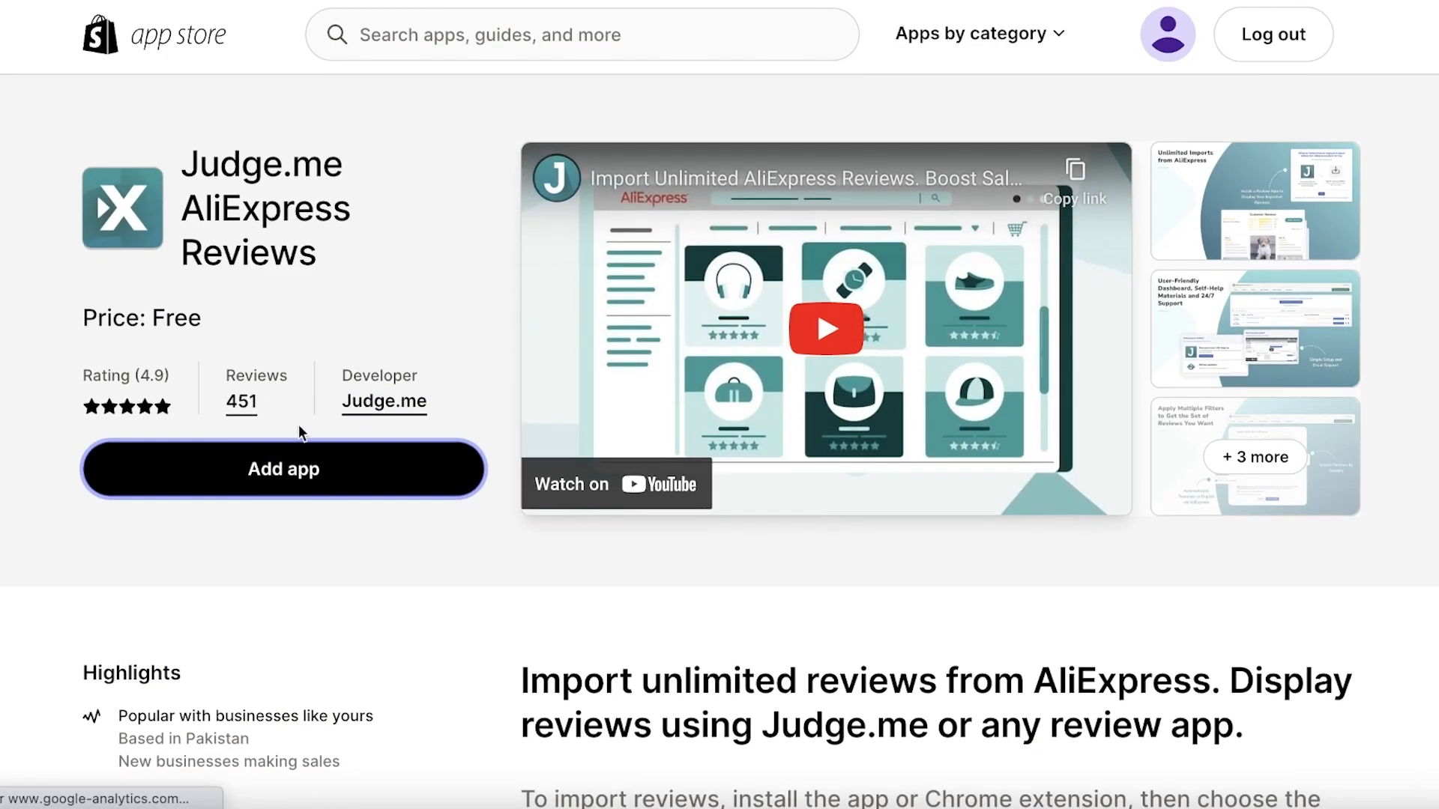
pyautogui.scroll(-1, 314, 419)
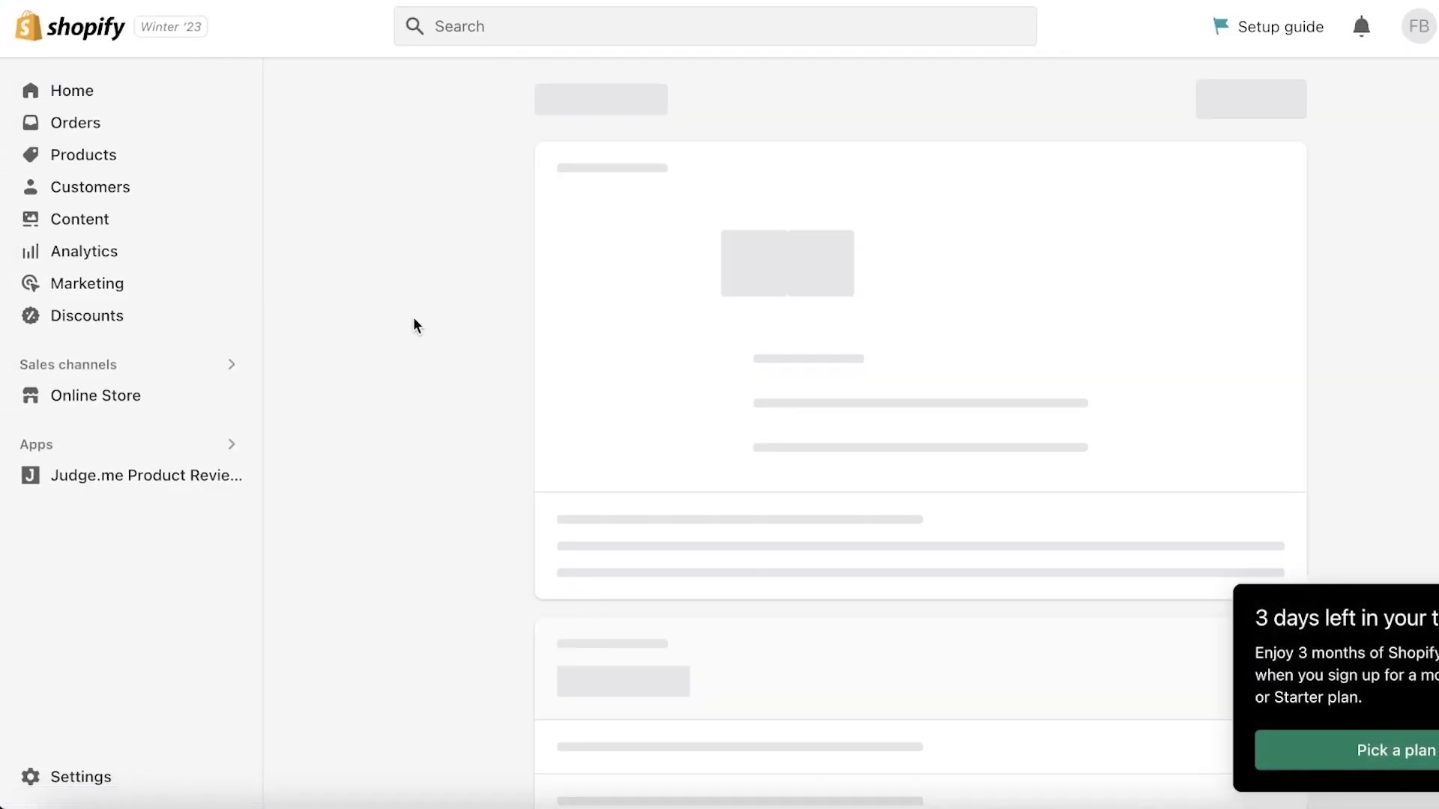
pyautogui.click(1250, 99)
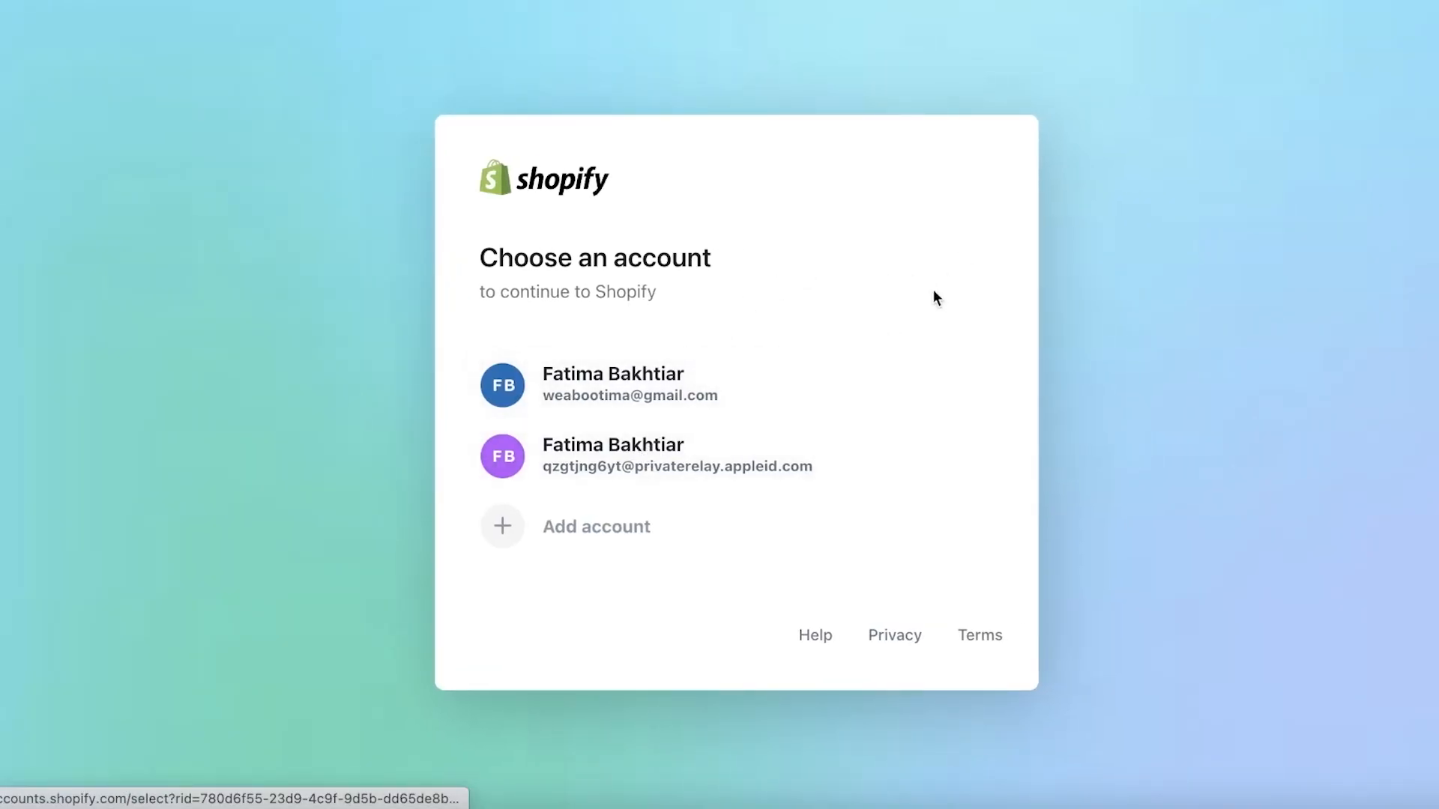
pyautogui.click(801, 447)
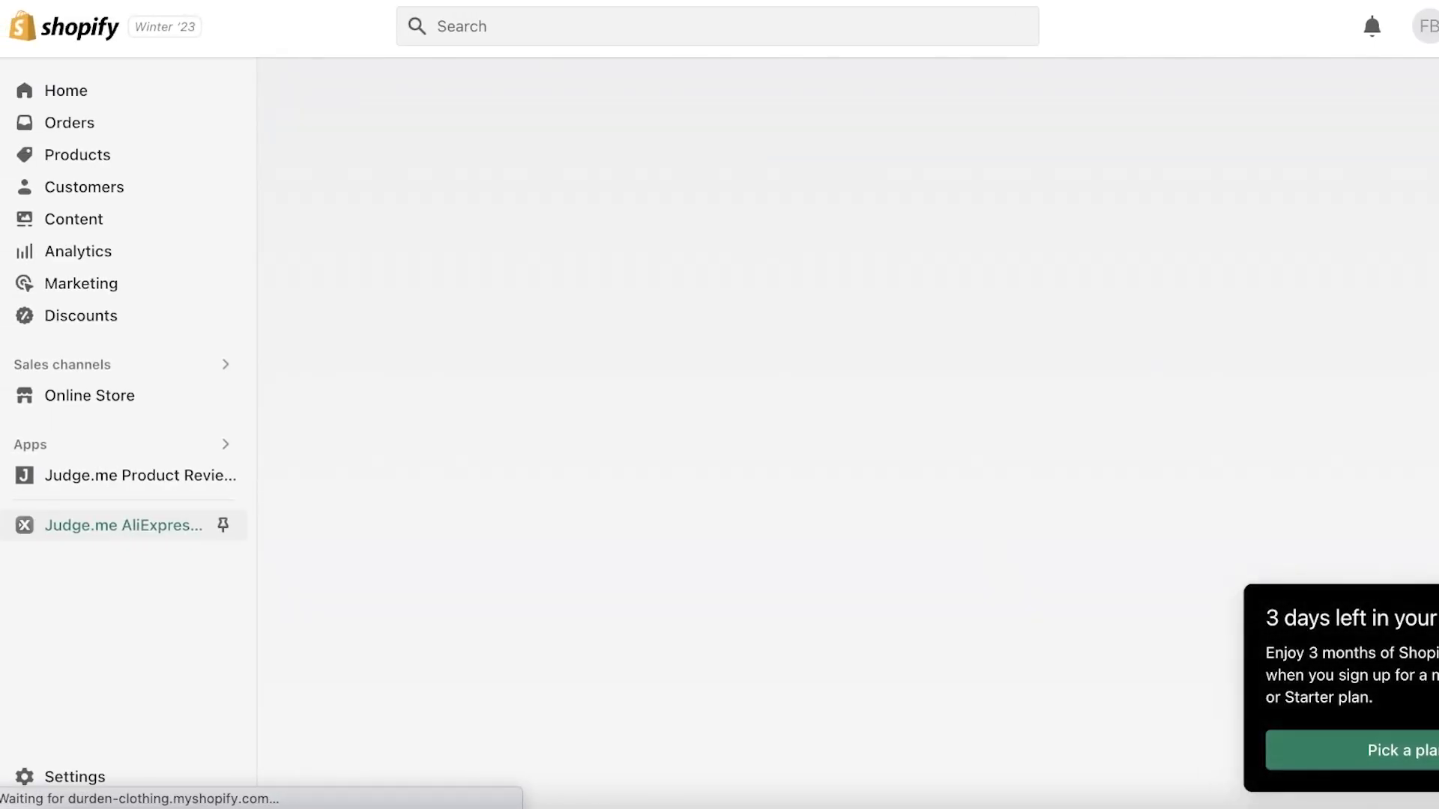
# Pin the Judge.me AliExpress Reviews app to the admin navigation, and open it with its setup checklist collapsed.
pyautogui.click(224, 527)
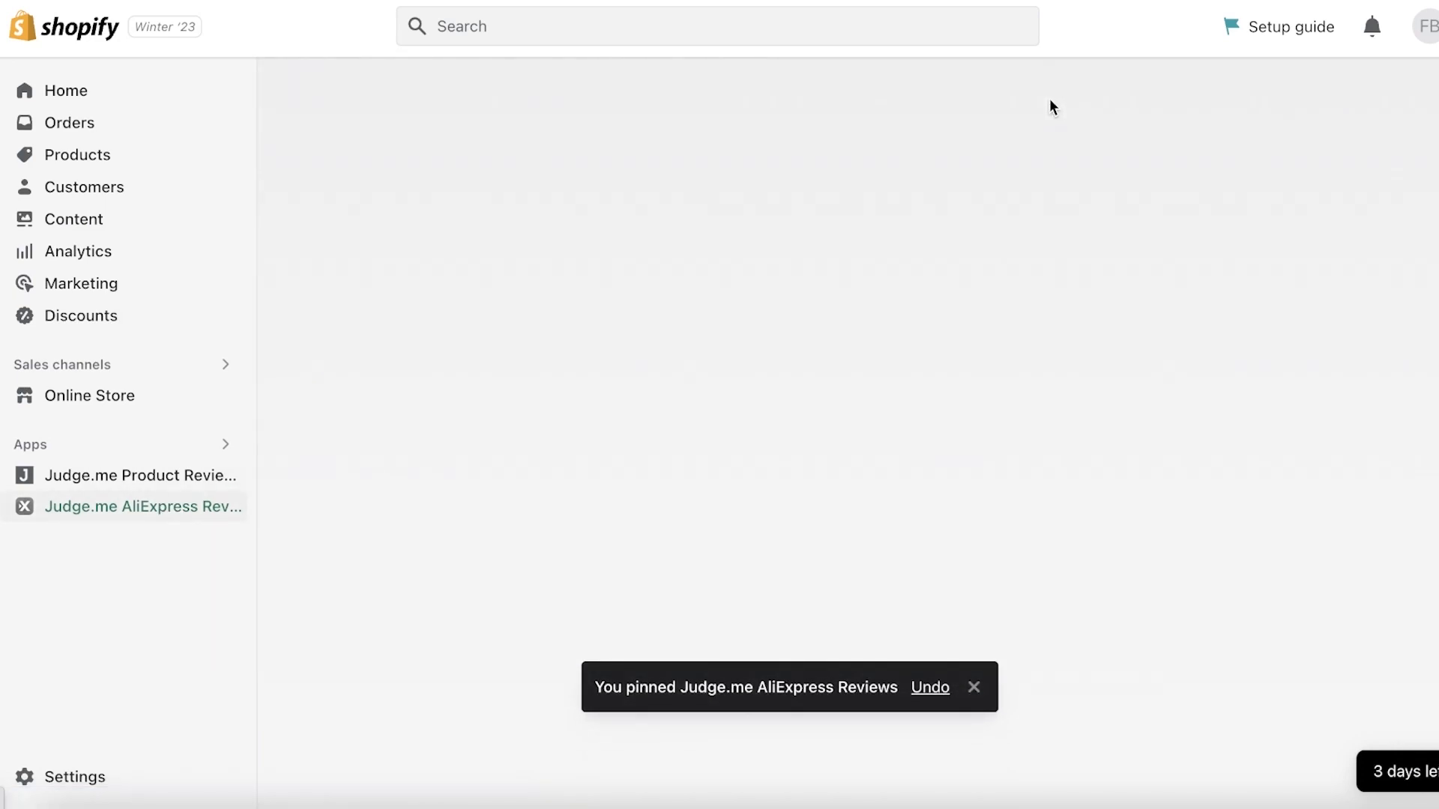
pyautogui.click(147, 518)
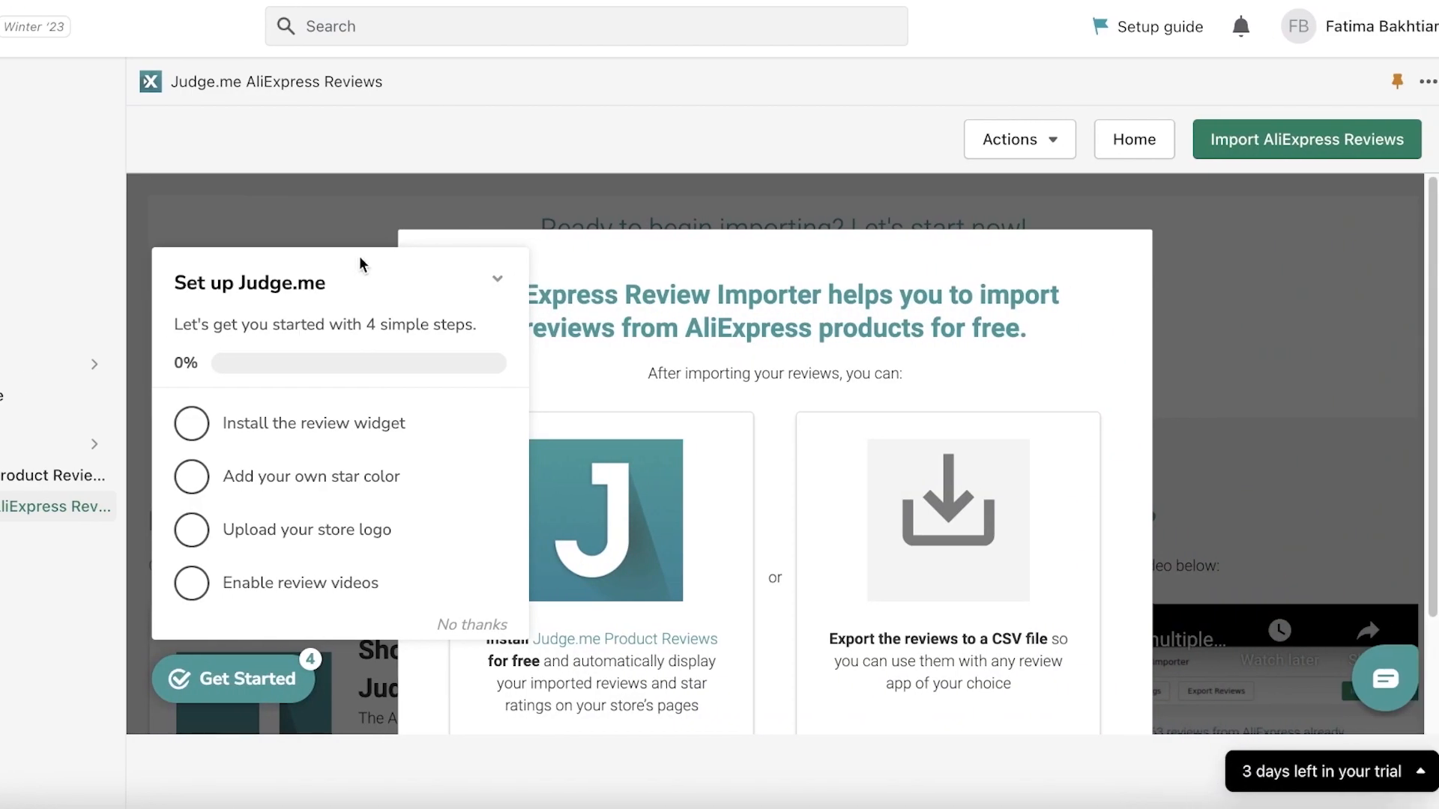
pyautogui.click(497, 278)
# Go through the importer's introduction and open the form for importing AliExpress reviews.
pyautogui.scroll(-2, 637, 270)
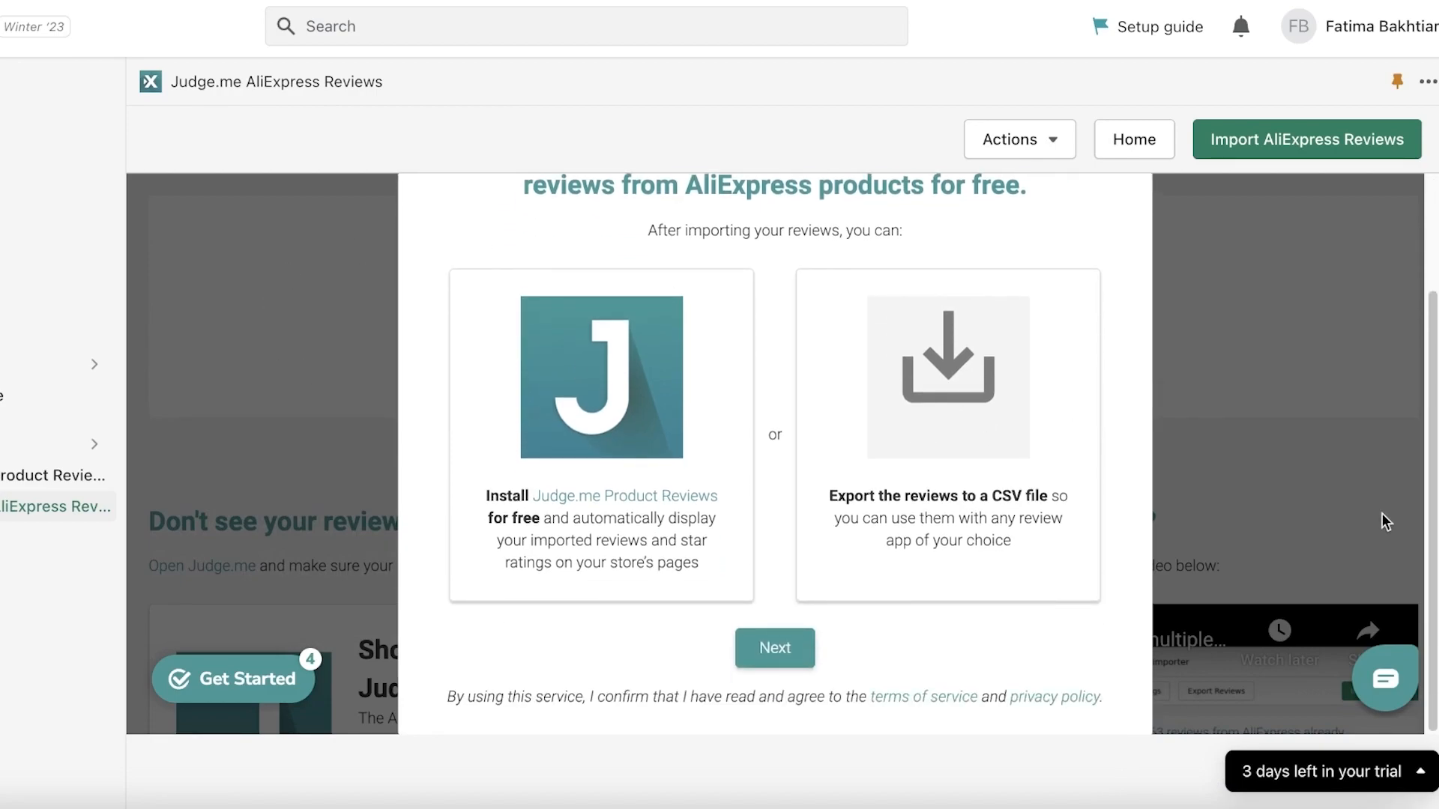
pyautogui.scroll(-3, 1352, 502)
pyautogui.click(1229, 154)
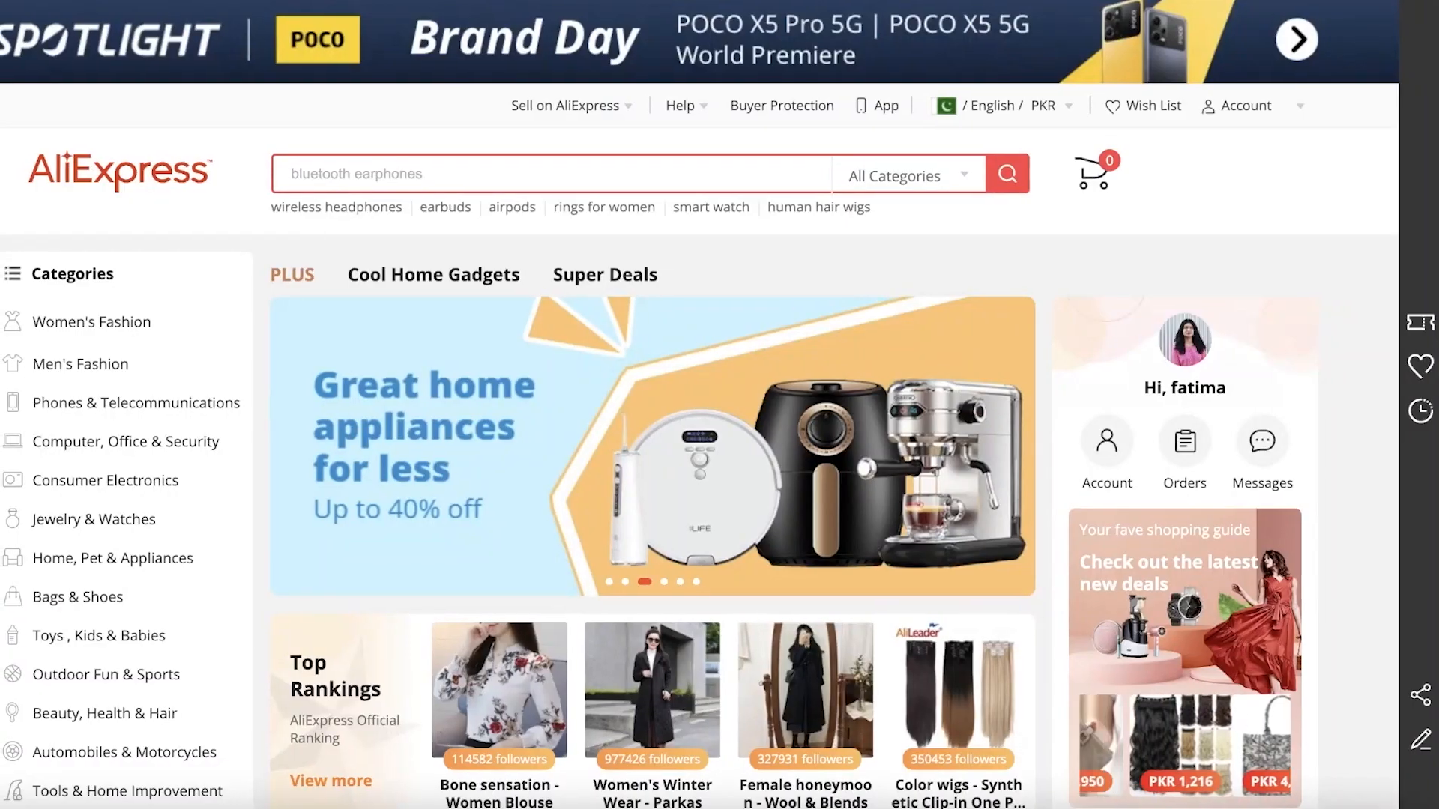
# Search AliExpress for "diamond bag" and open the black Fashion Diamond Shoulder Bags listing from Faishon Bag Store.
pyautogui.scroll(-6, 719, 312)
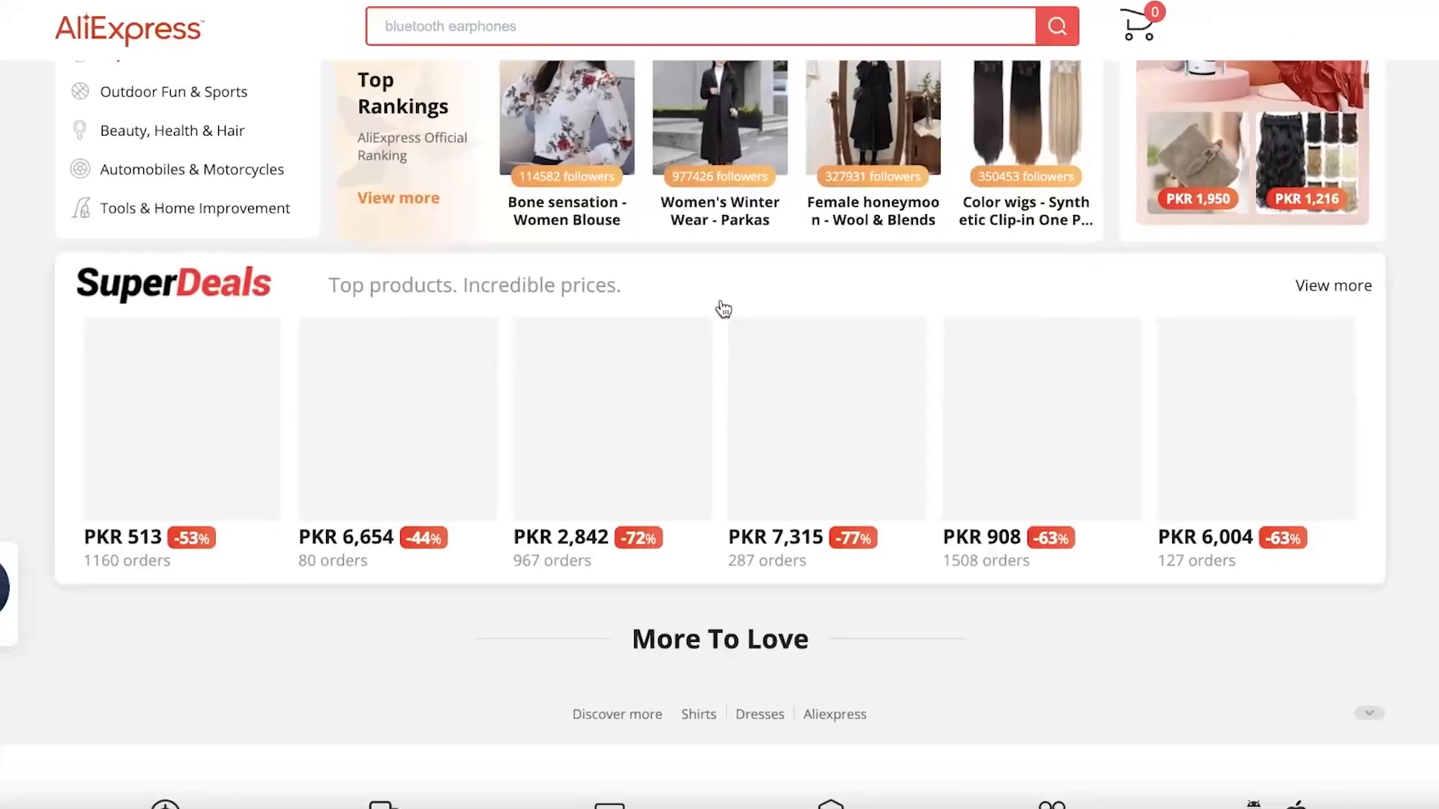
pyautogui.scroll(-6, 824, 288)
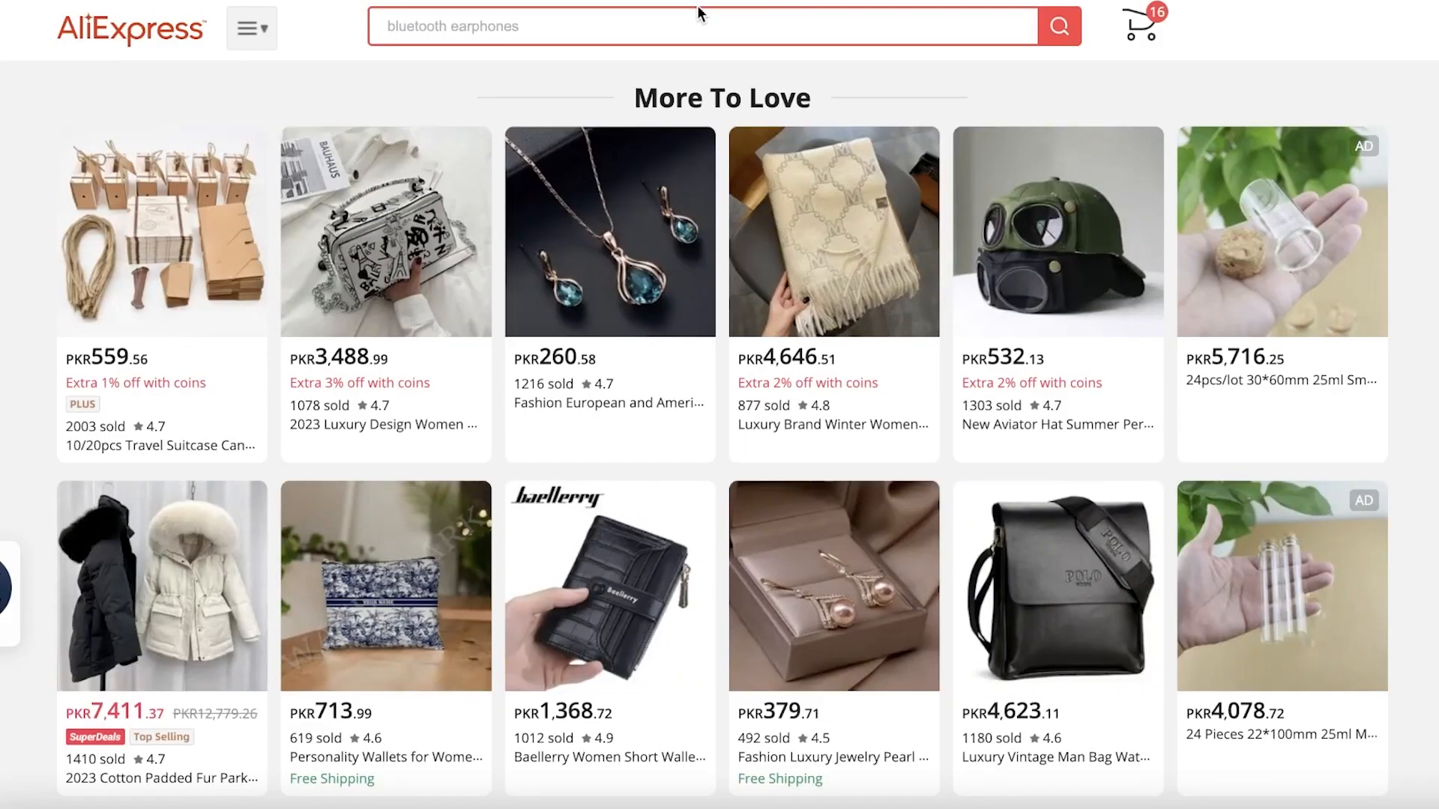
pyautogui.scroll(2, 698, 13)
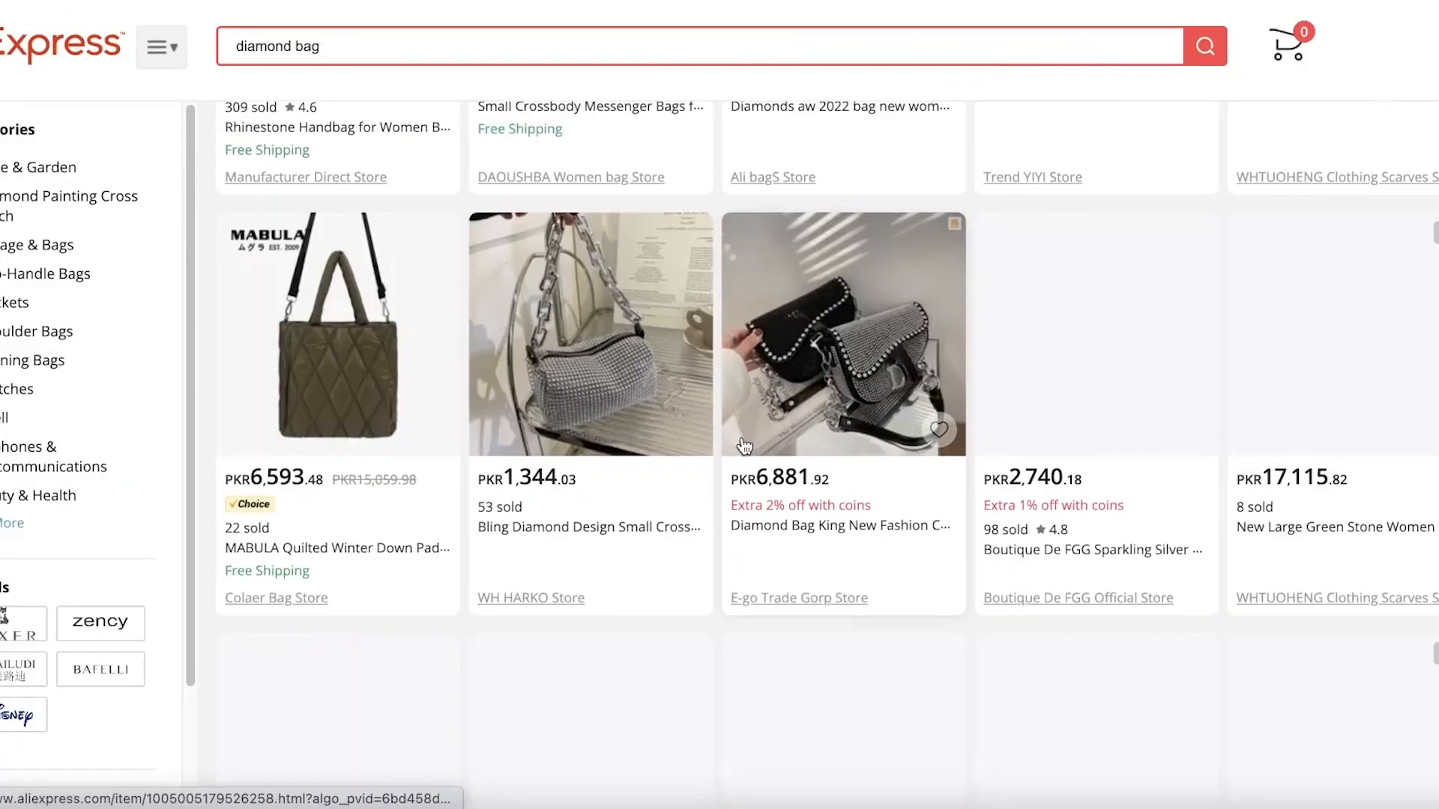
pyautogui.scroll(5, 545, 507)
pyautogui.scroll(-10, 545, 507)
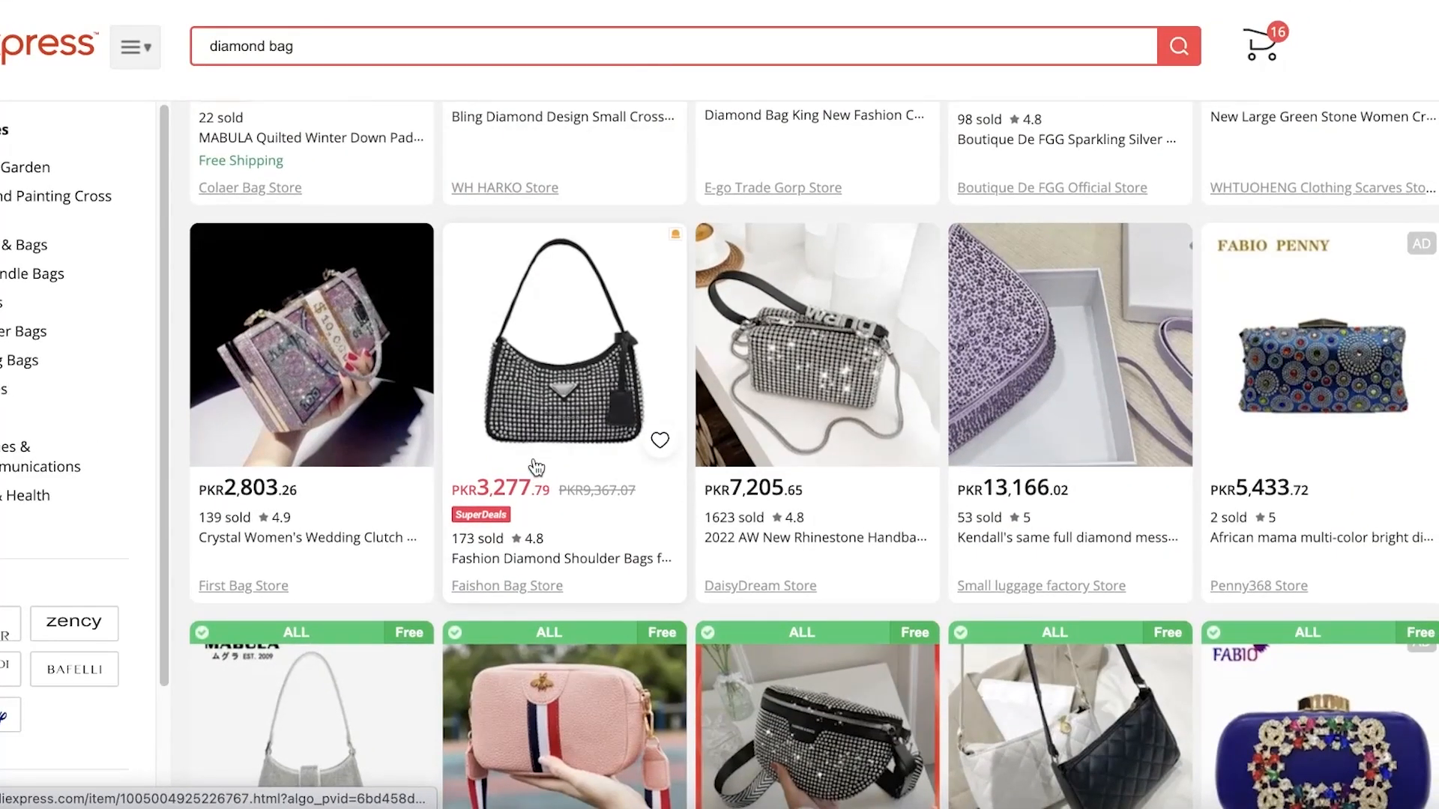
pyautogui.click(537, 468)
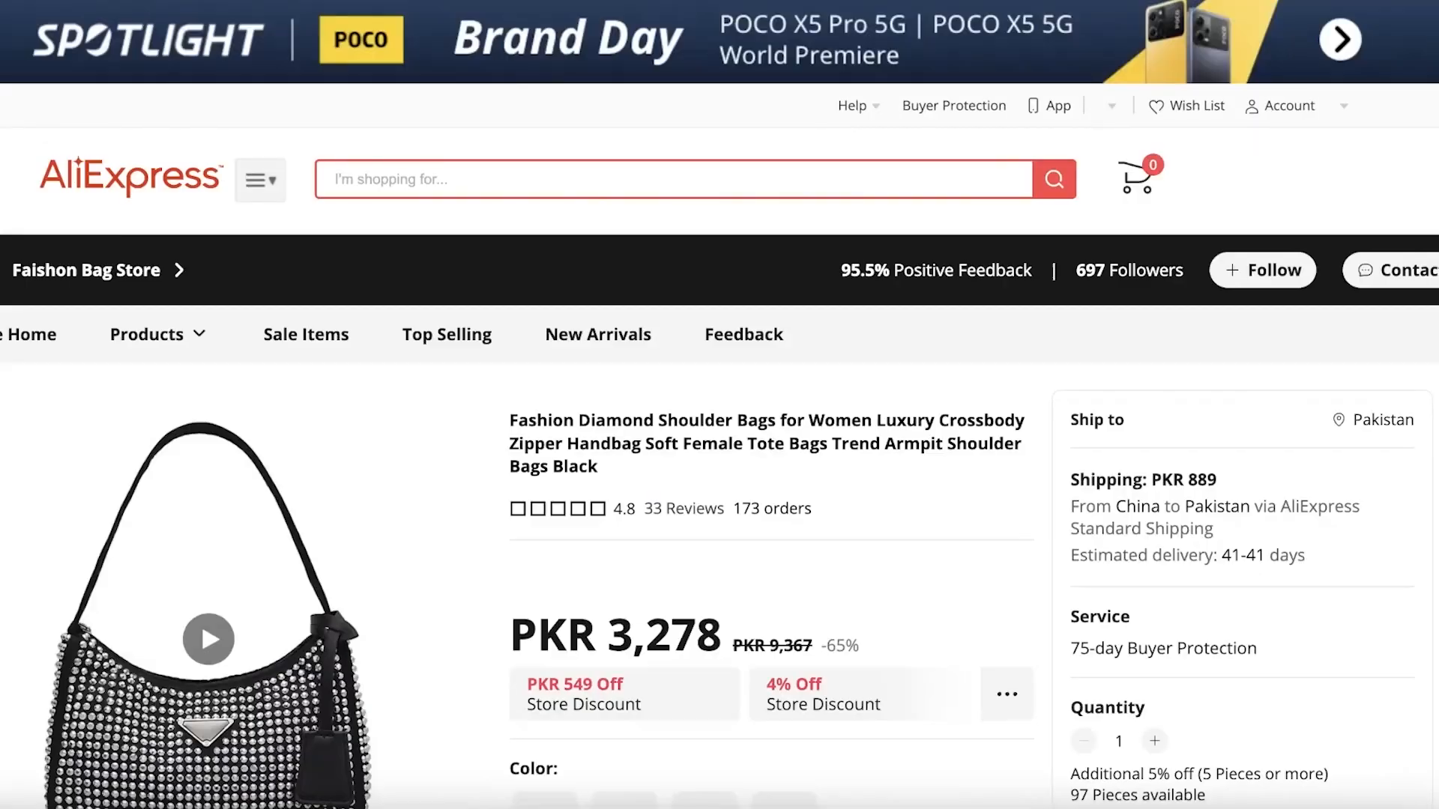
# Look over the AliExpress shoulder bag page and copy its URL for the review import.
pyautogui.scroll(-10, 600, 363)
pyautogui.scroll(-5, 77, 367)
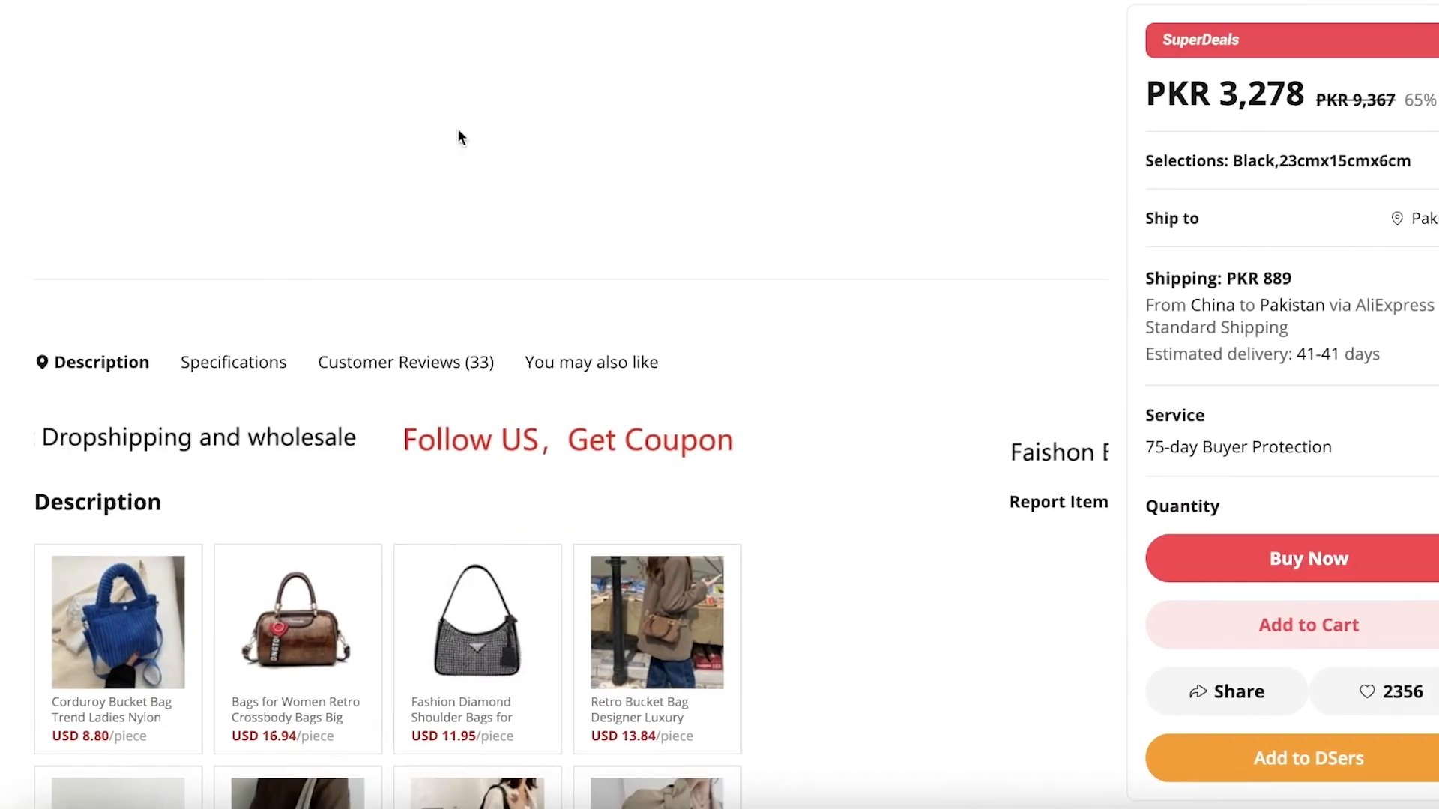
pyautogui.rightClick(652, 18)
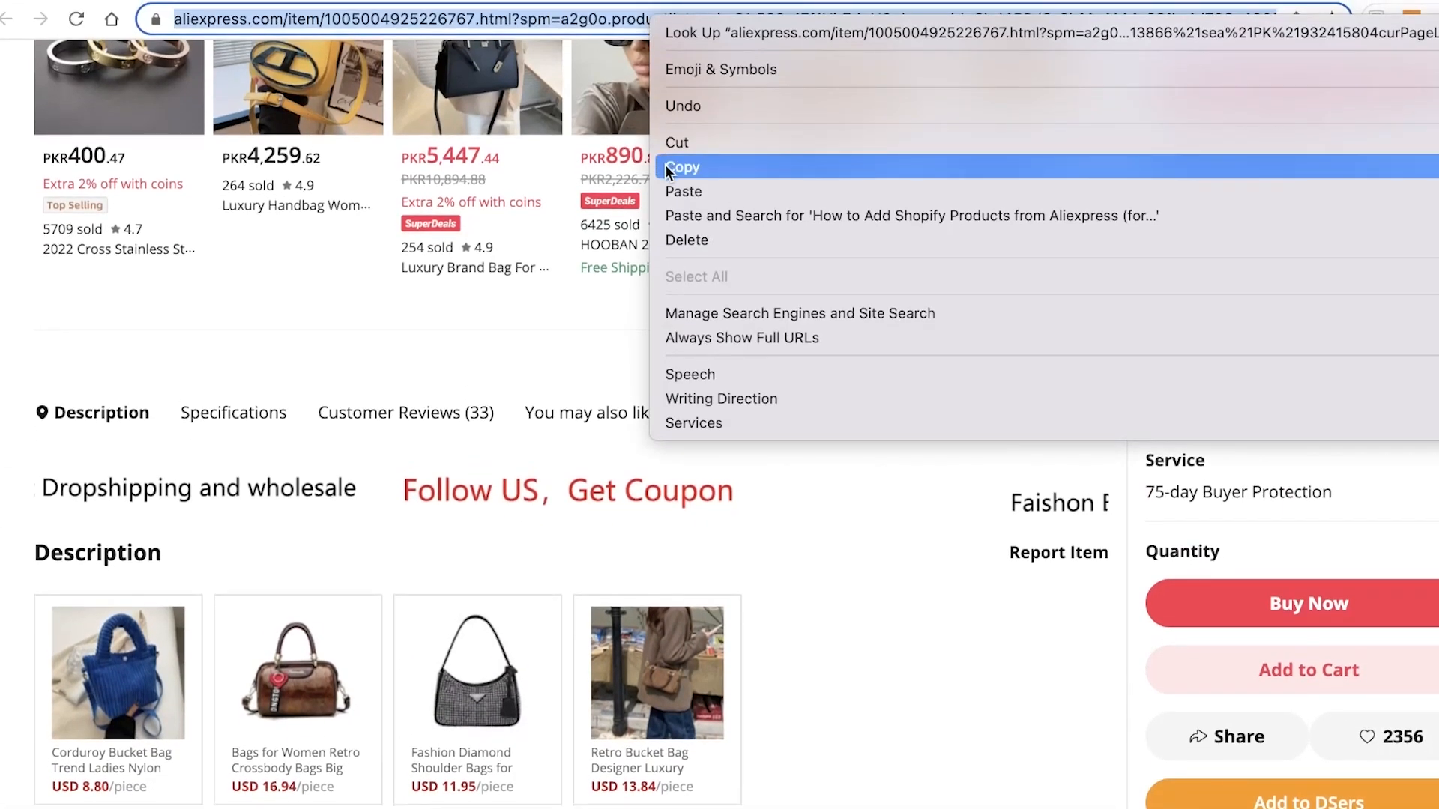
pyautogui.click(664, 168)
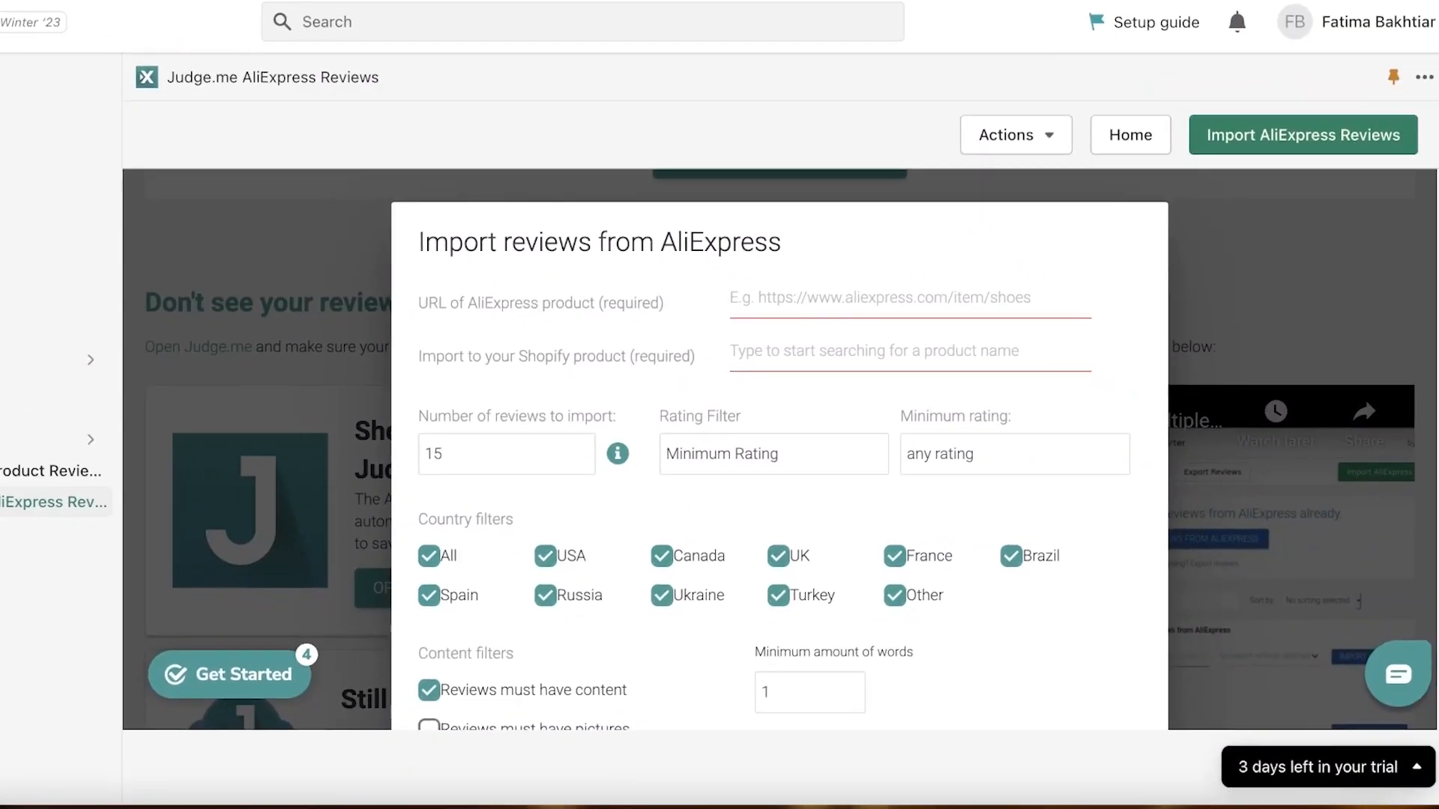
# Paste the copied AliExpress product URL into the review import form.
pyautogui.click(771, 298)
pyautogui.rightClick(783, 299)
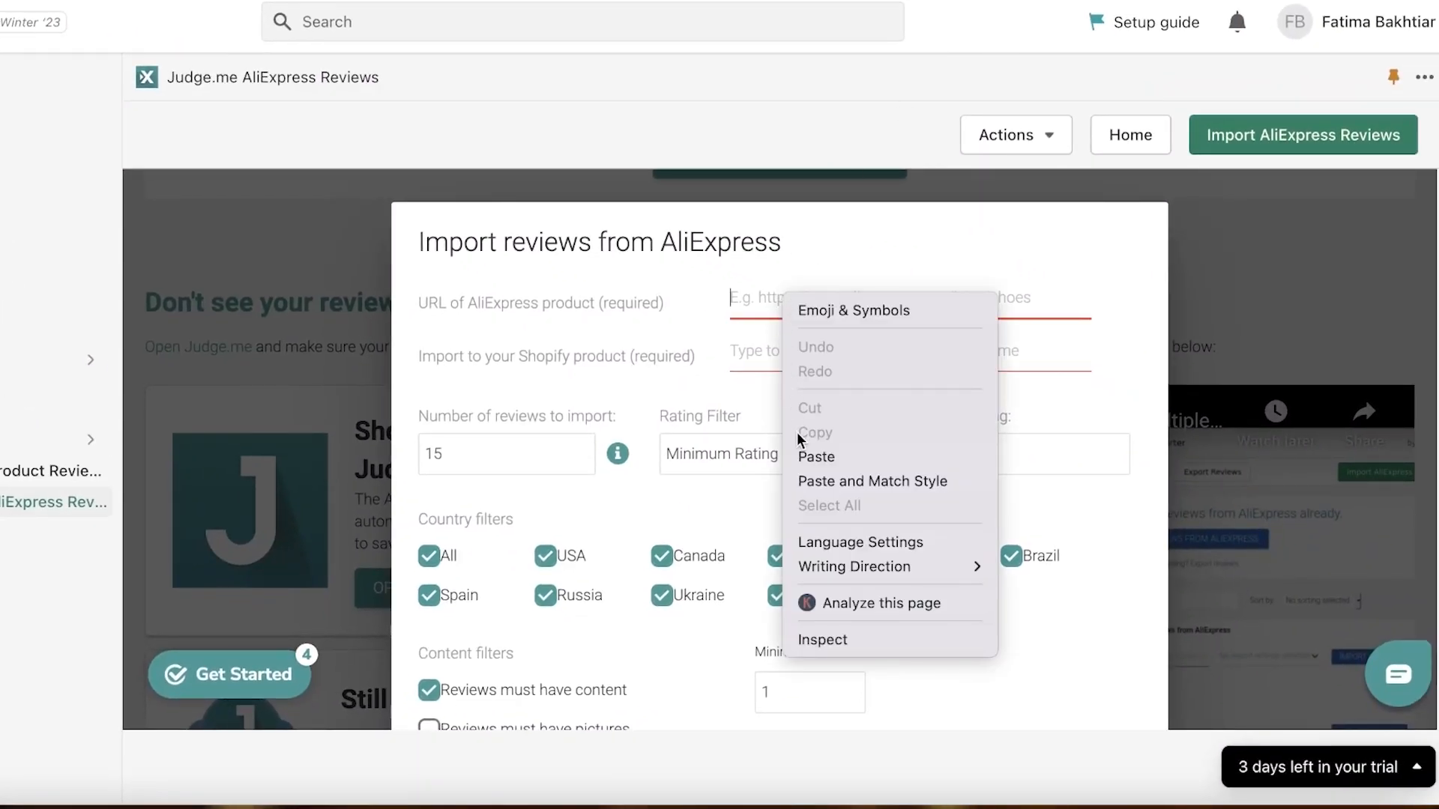
pyautogui.click(817, 456)
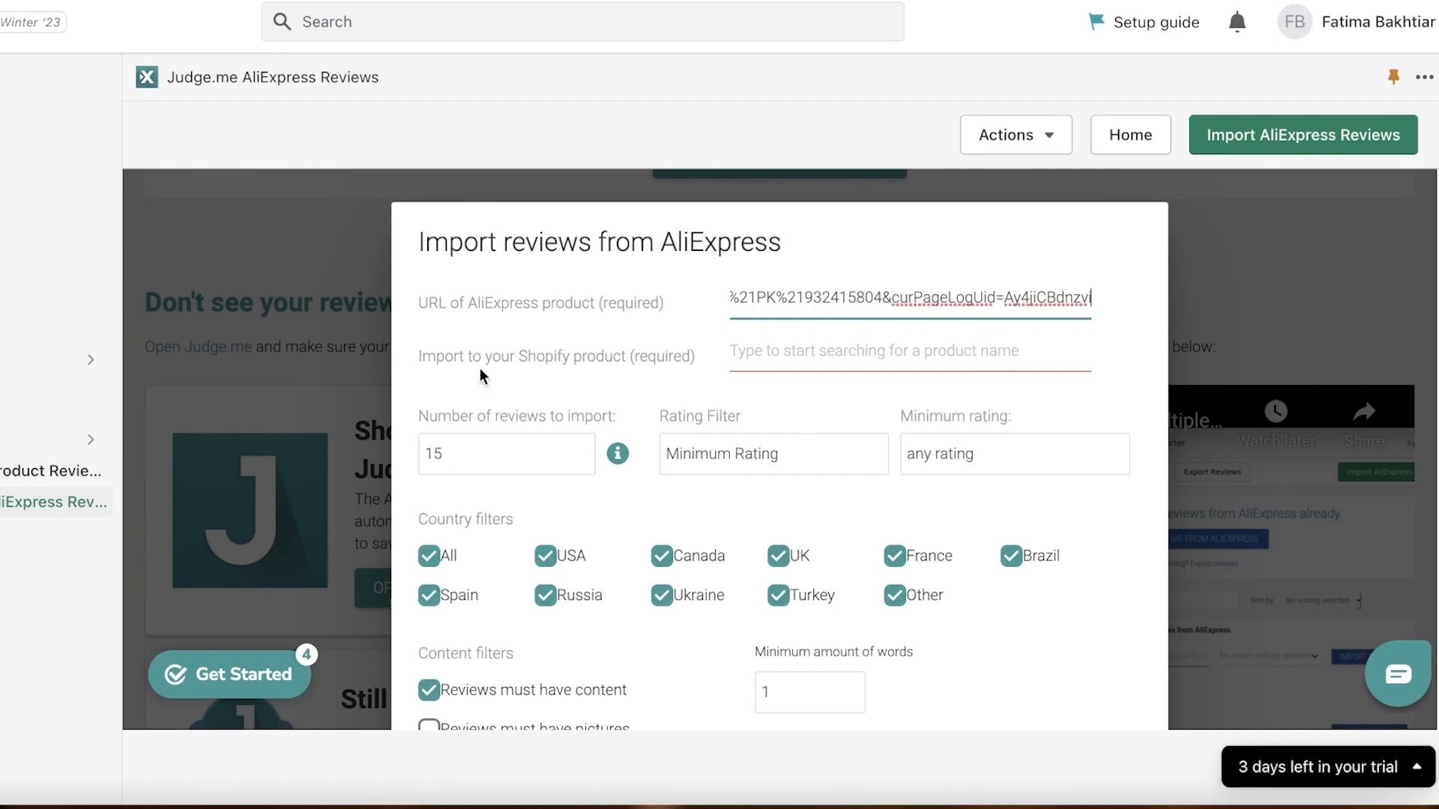
# Copy the bag's title from its Shopify product page, search the import form for "diamond" and choose the Fashion Diamond Shoulder Bags product as target.
pyautogui.click(817, 354)
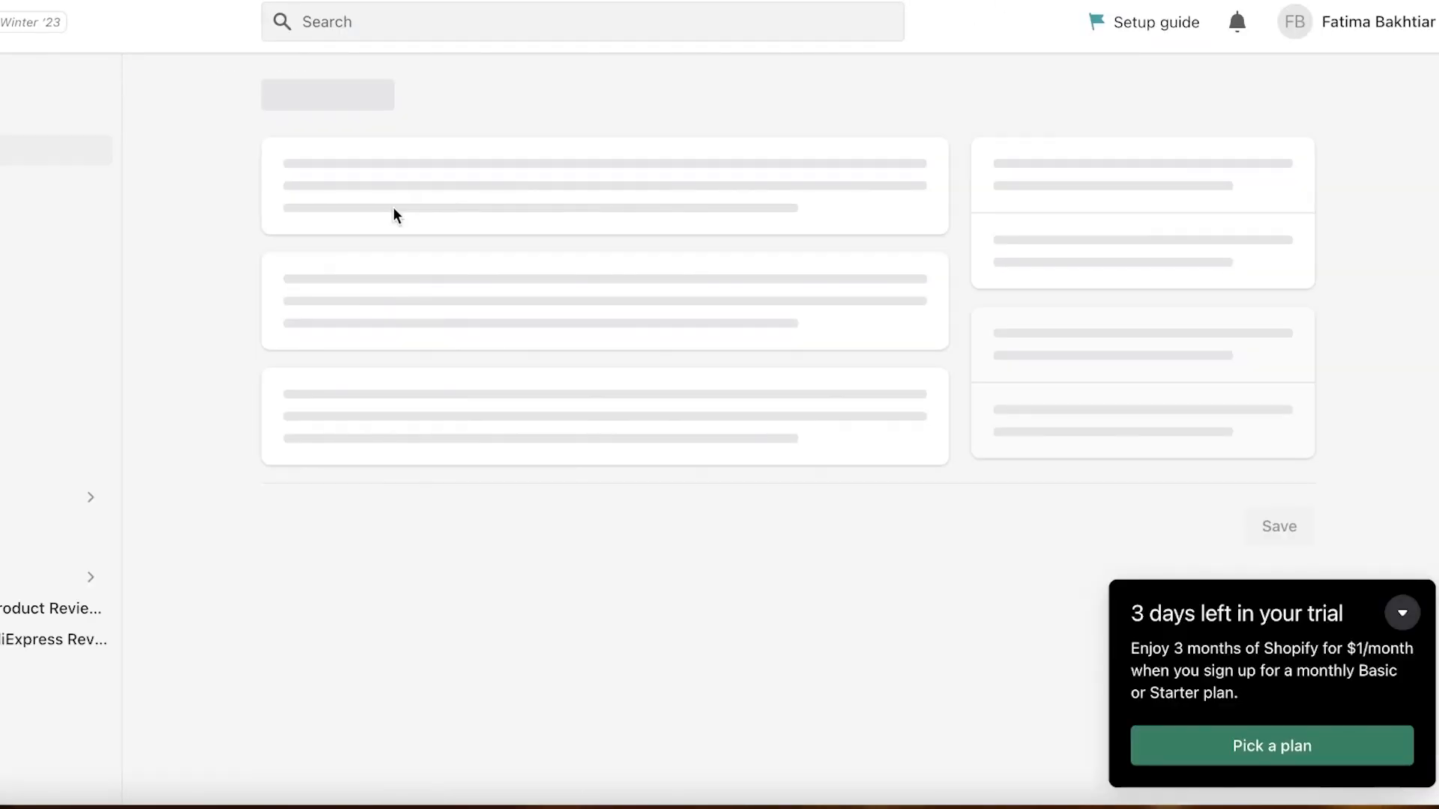
pyautogui.tripleClick(420, 116)
pyautogui.rightClick(420, 114)
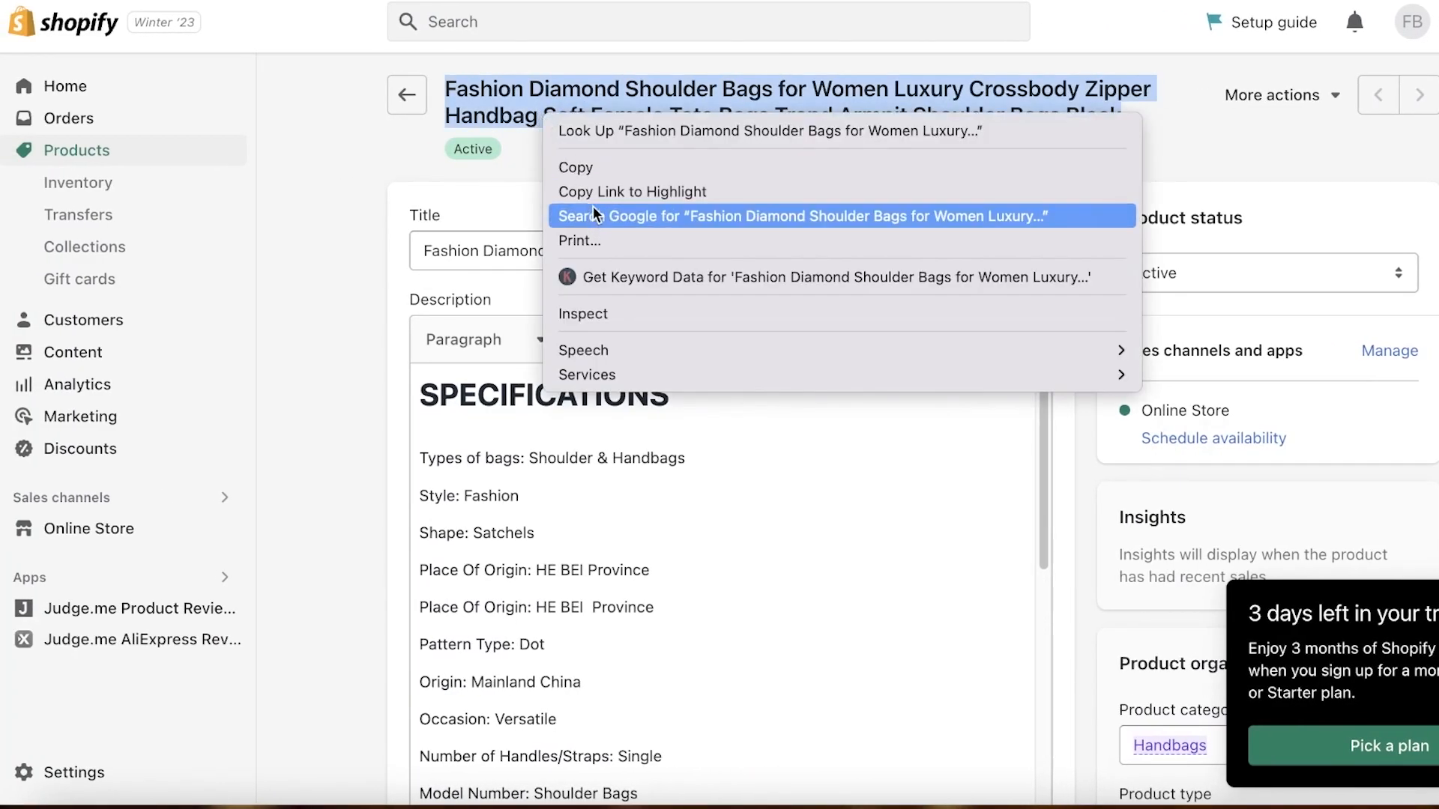
pyautogui.click(591, 167)
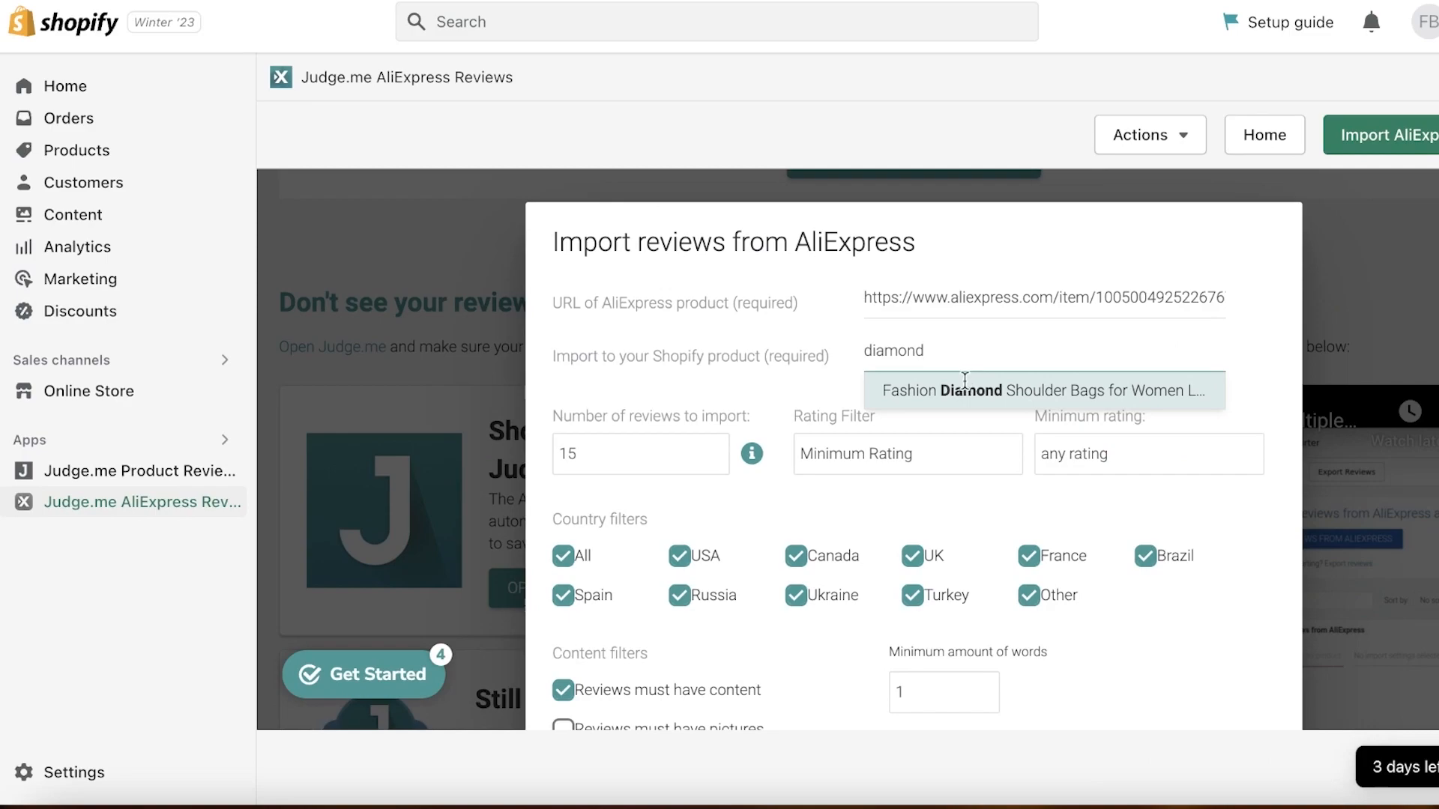
pyautogui.click(955, 389)
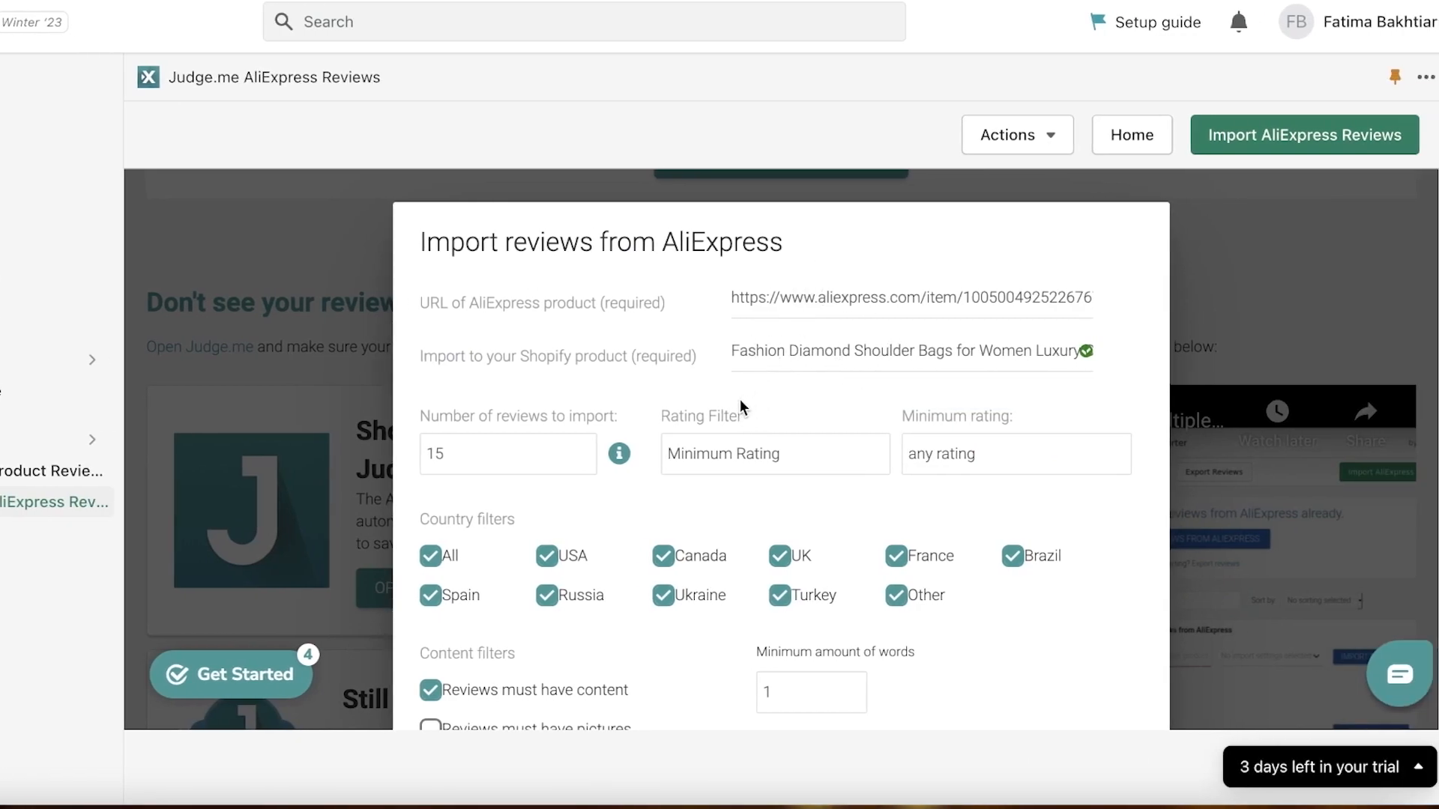
# Set the number of reviews to import to 6.
pyautogui.scroll(-1, 740, 399)
pyautogui.click(579, 429)
pyautogui.press('BackSpace')
pyautogui.press('BackSpace')
pyautogui.write('6')
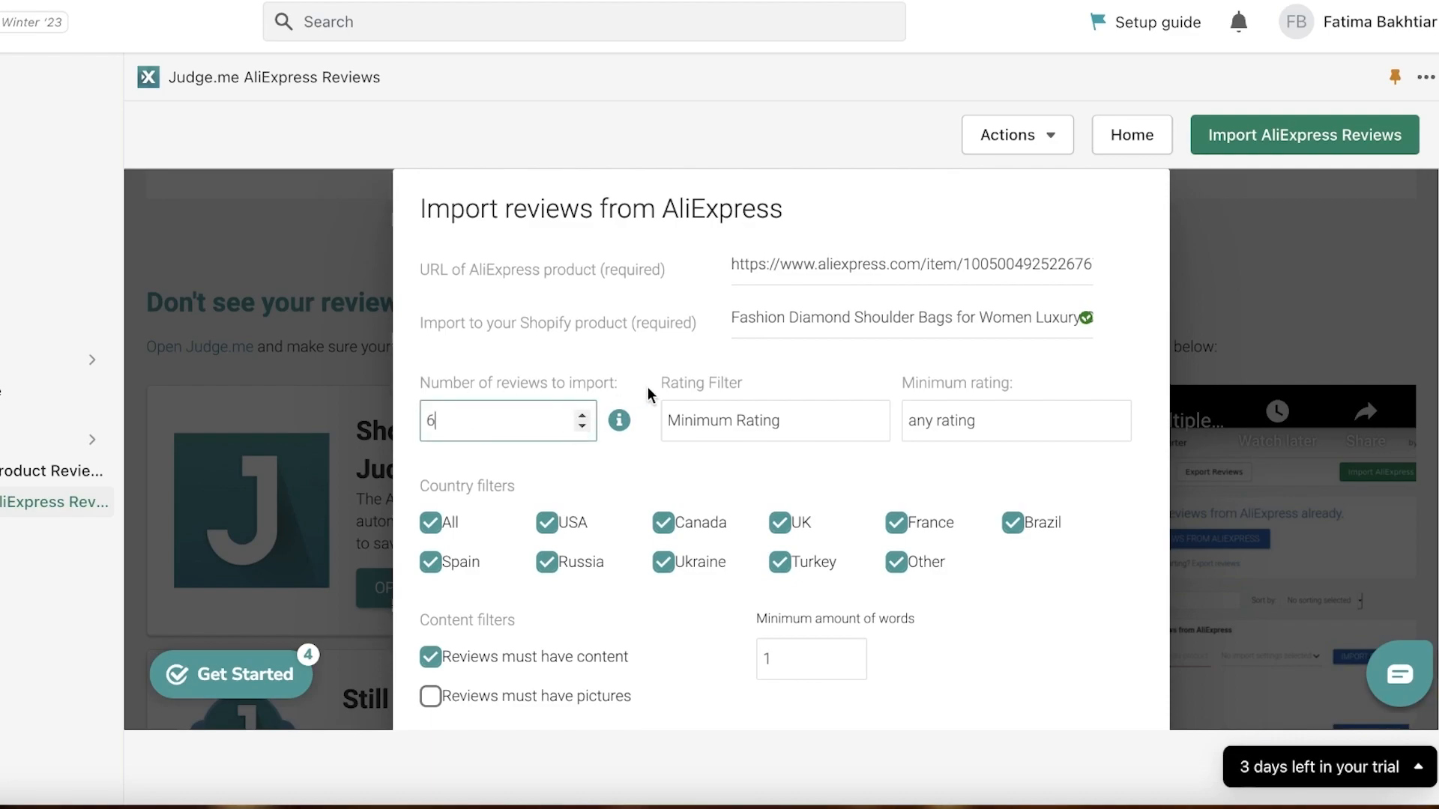
# Filter the imported reviews by a specific rating of 5 stars.
pyautogui.click(776, 418)
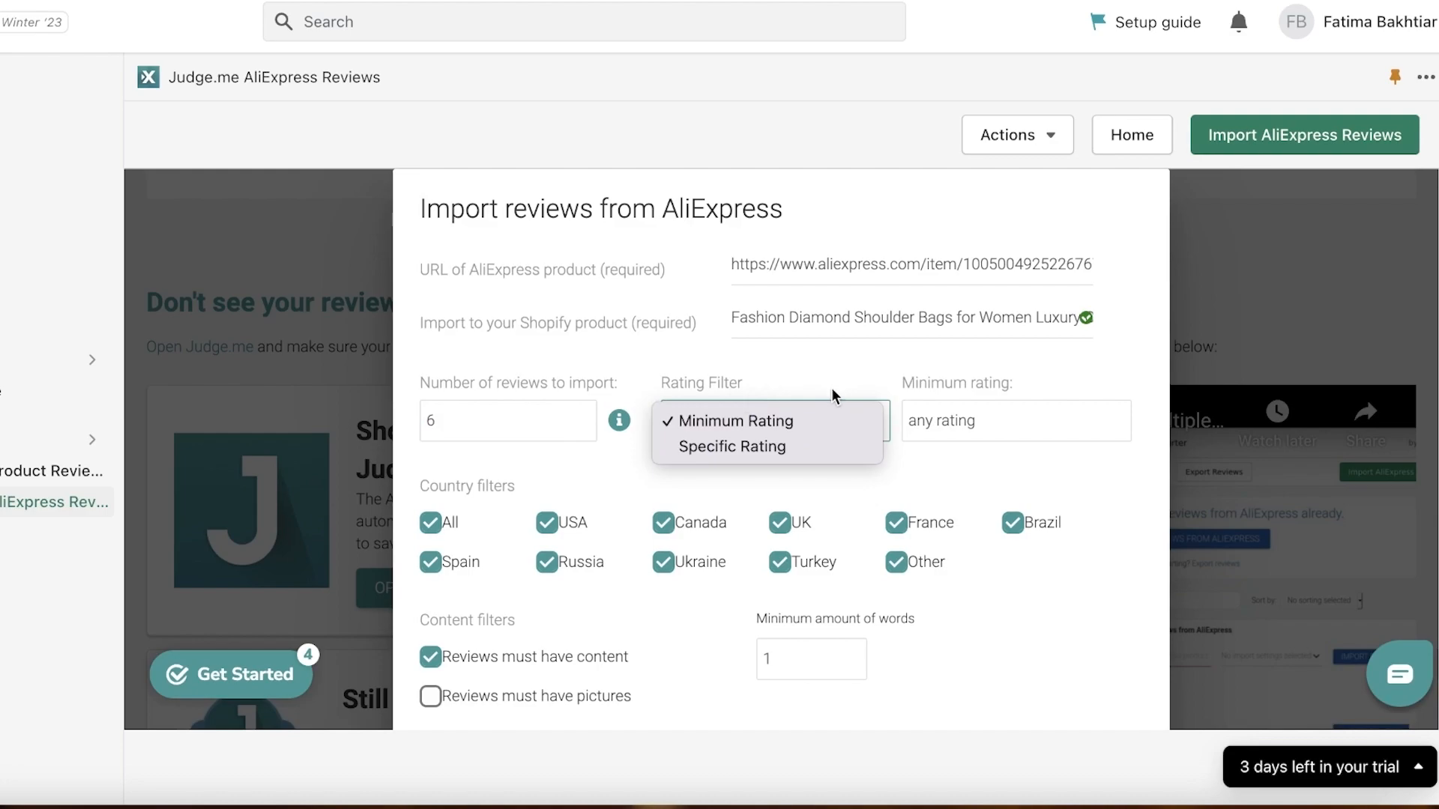
pyautogui.click(767, 447)
pyautogui.click(970, 420)
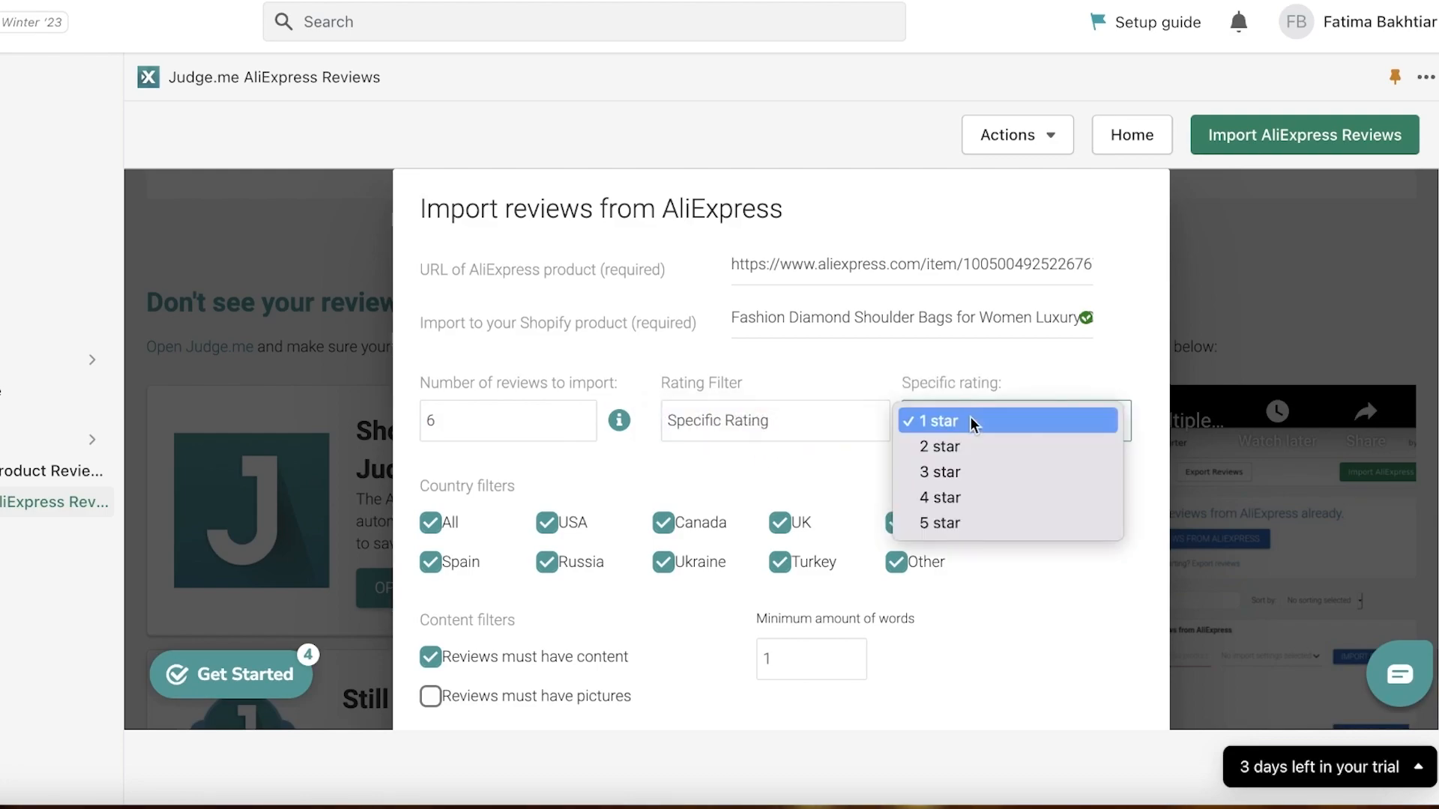
pyautogui.click(937, 494)
pyautogui.click(960, 425)
pyautogui.click(954, 450)
# Set the number of reviews to import to 4 and require that the reviews have pictures.
pyautogui.click(453, 425)
pyautogui.press('BackSpace')
pyautogui.write('4')
pyautogui.scroll(-3, 935, 402)
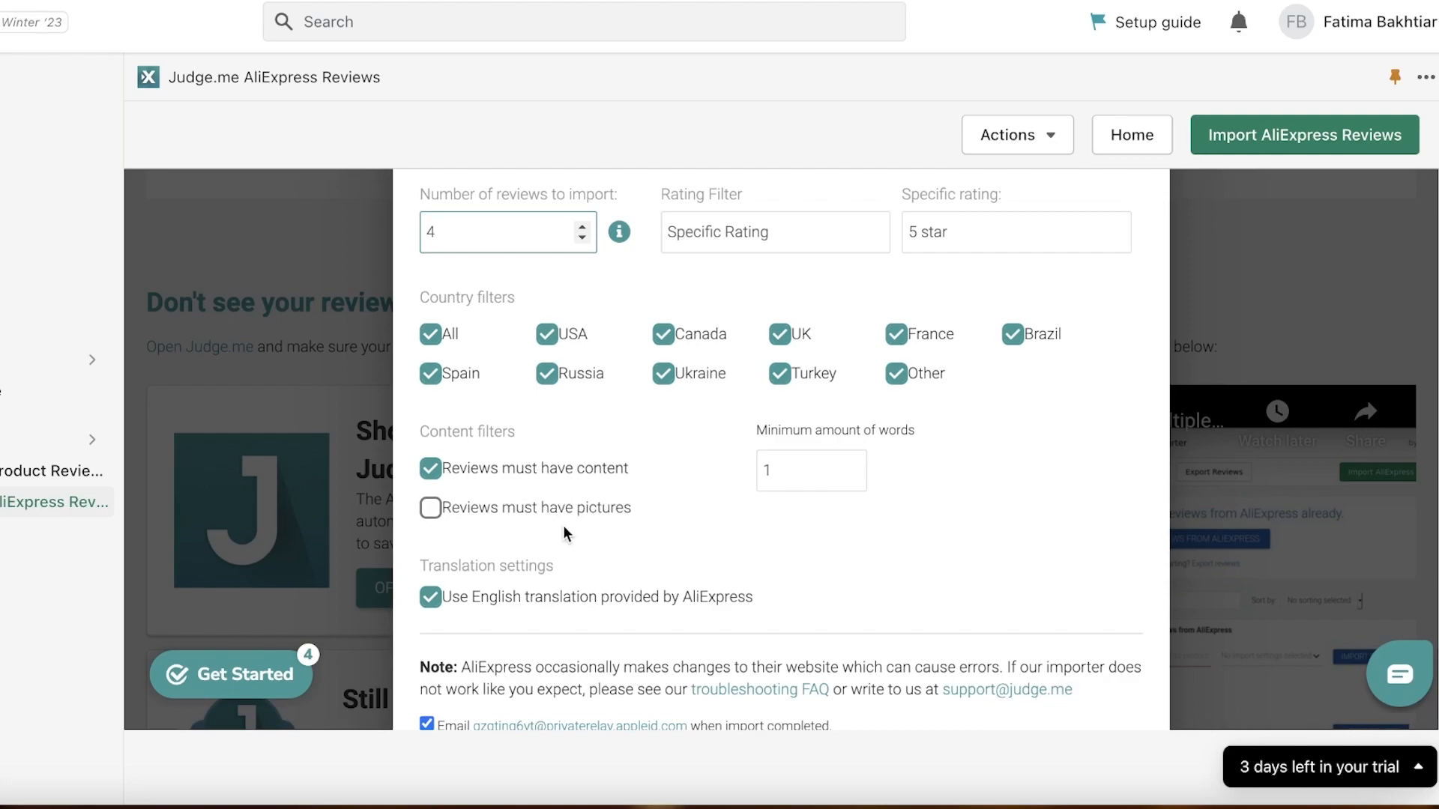
pyautogui.click(430, 507)
pyautogui.scroll(4, 479, 470)
pyautogui.scroll(-4, 479, 470)
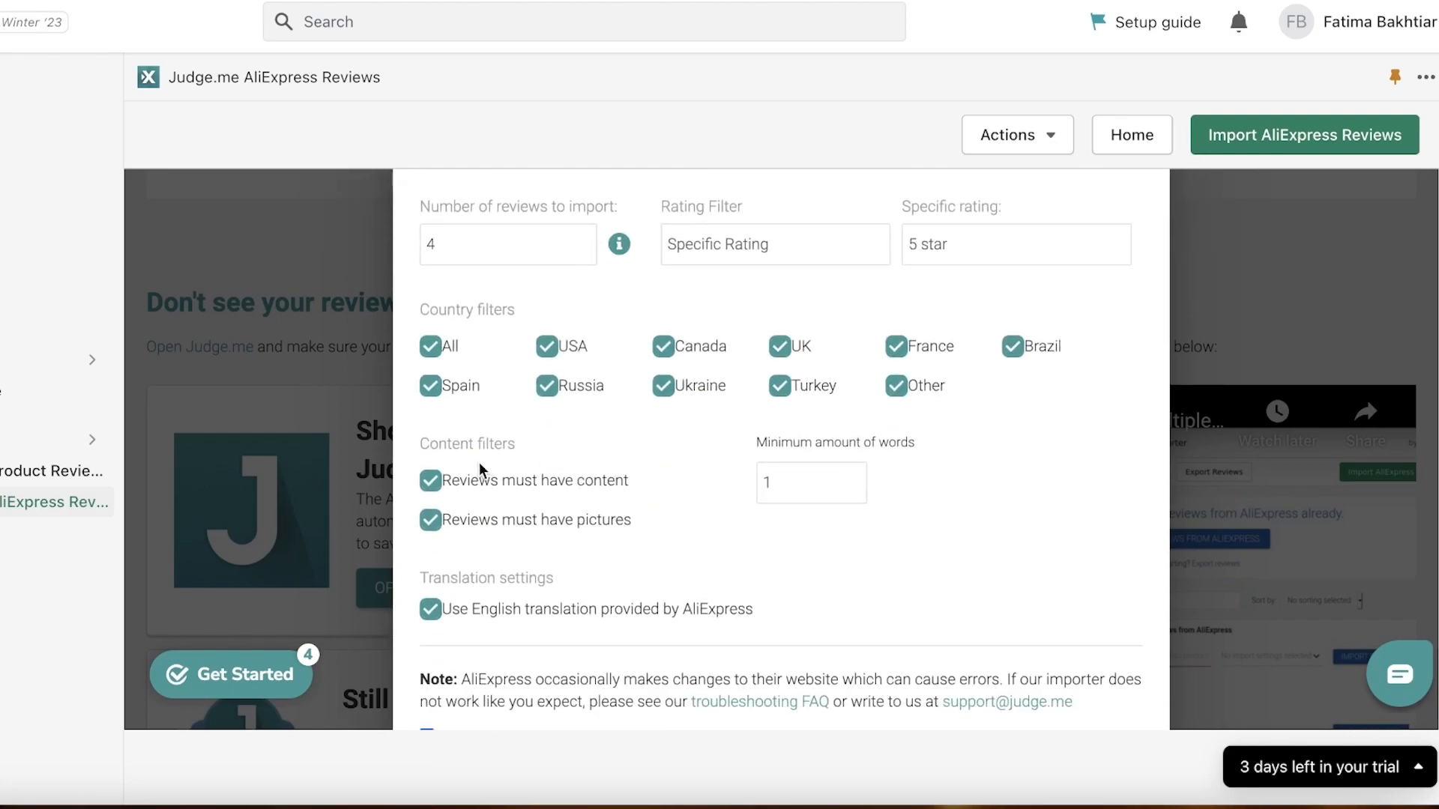
# Go over the import settings, start importing the reviews and continue to the importer's homepage.
pyautogui.scroll(-3, 480, 470)
pyautogui.scroll(3, 492, 447)
pyautogui.scroll(3, 634, 489)
pyautogui.scroll(-1, 495, 419)
pyautogui.click(497, 407)
pyautogui.click(583, 406)
pyautogui.scroll(-5, 832, 525)
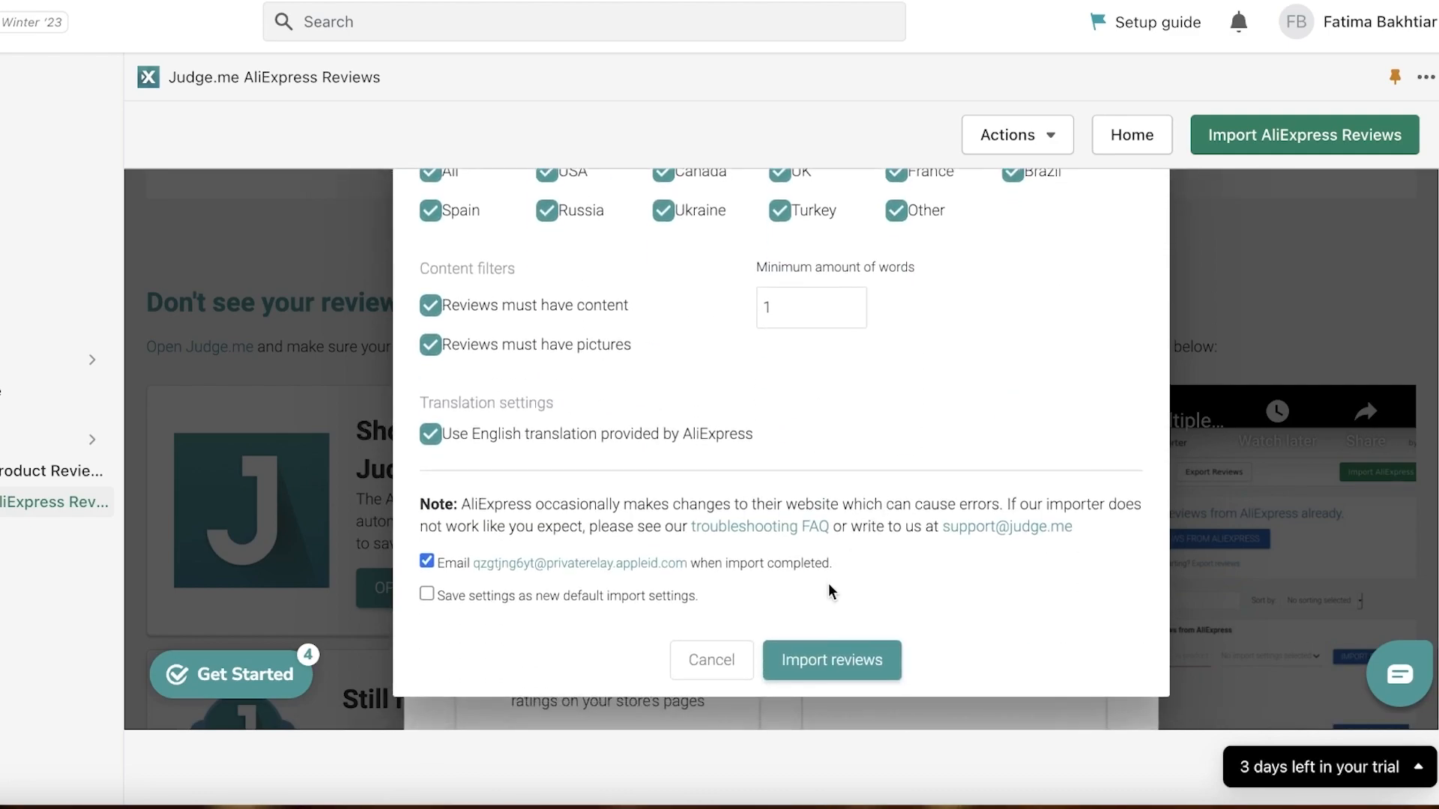
pyautogui.click(838, 669)
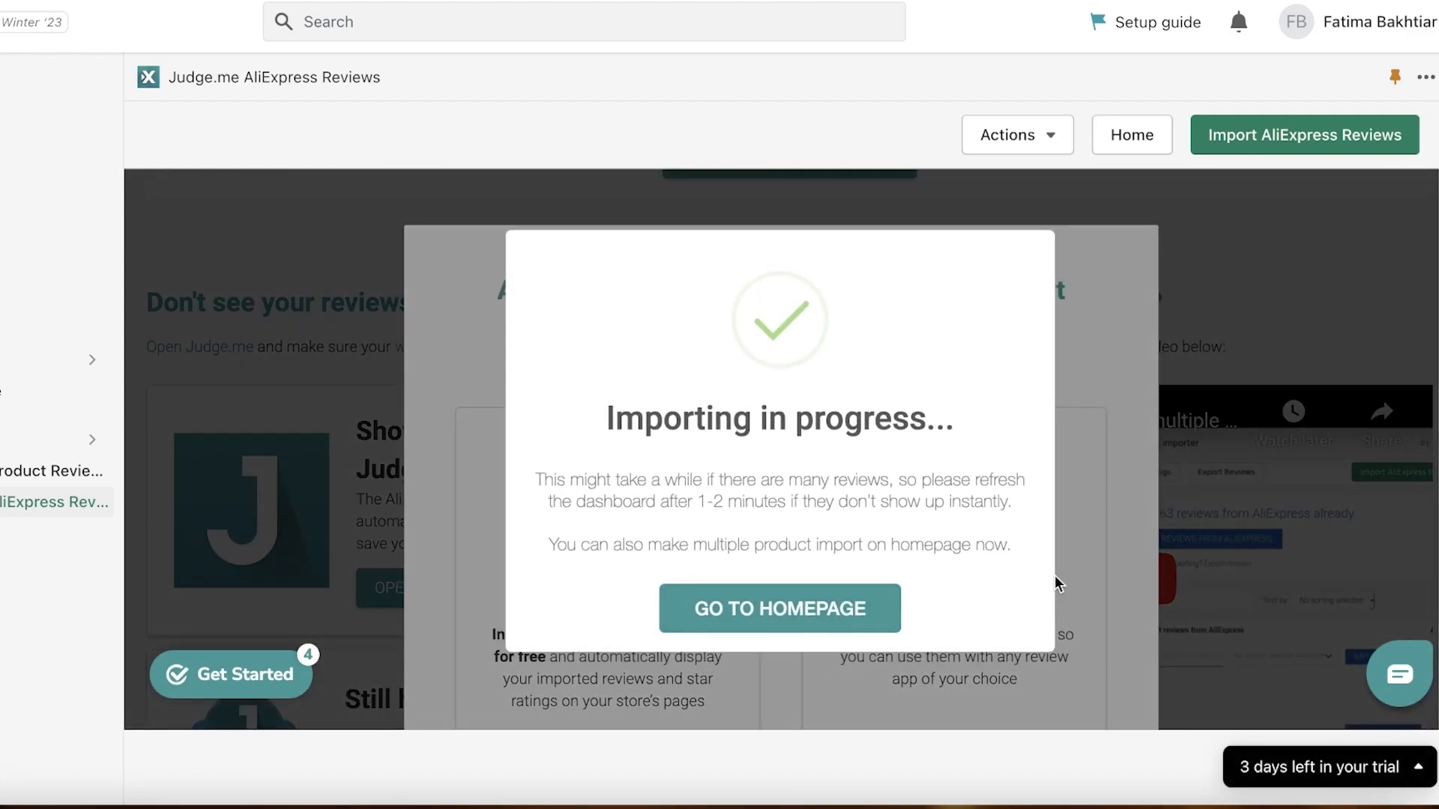
pyautogui.click(810, 626)
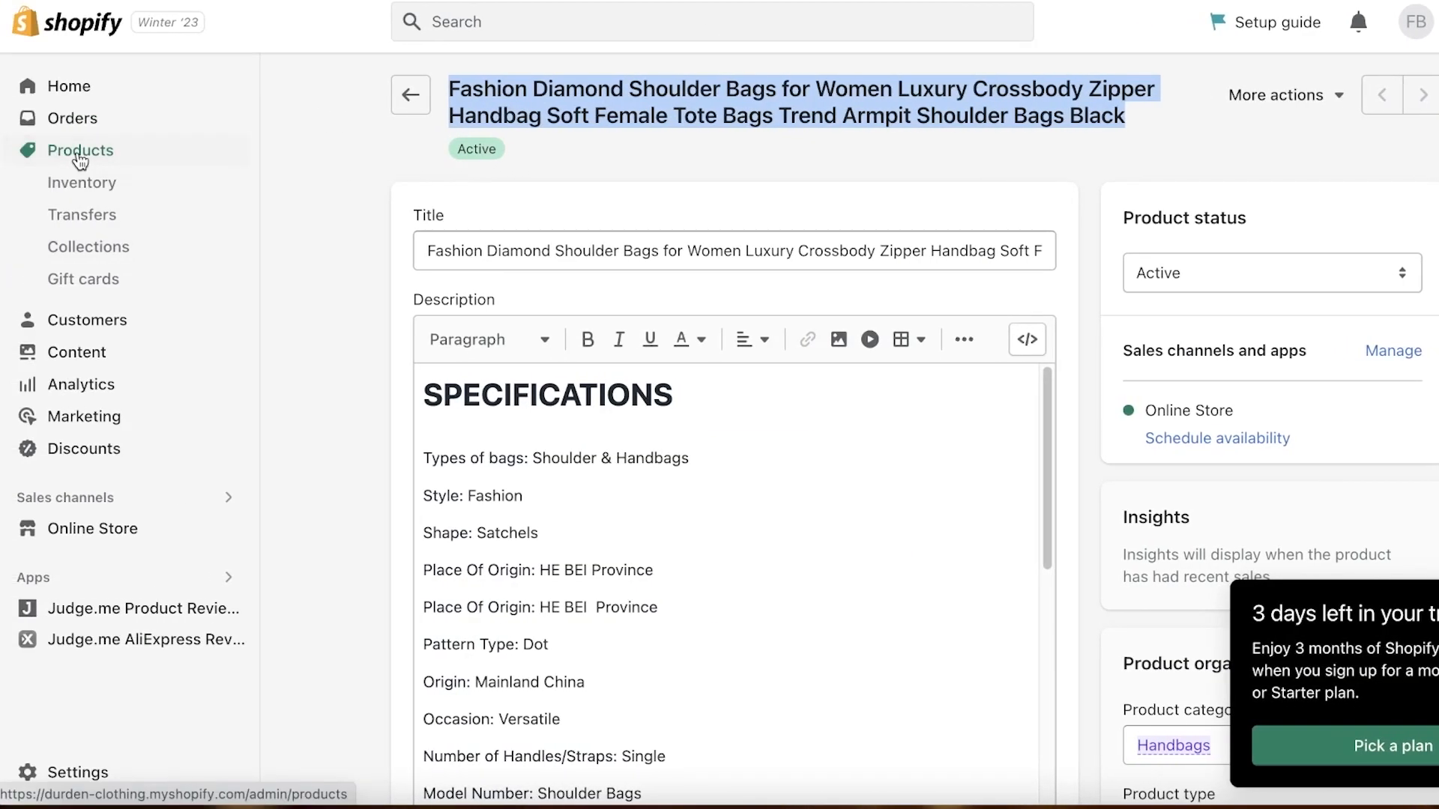
# Open the Shopify product list and the Durden Clothing storefront, and open the shoulder bag's product page there.
pyautogui.click(64, 150)
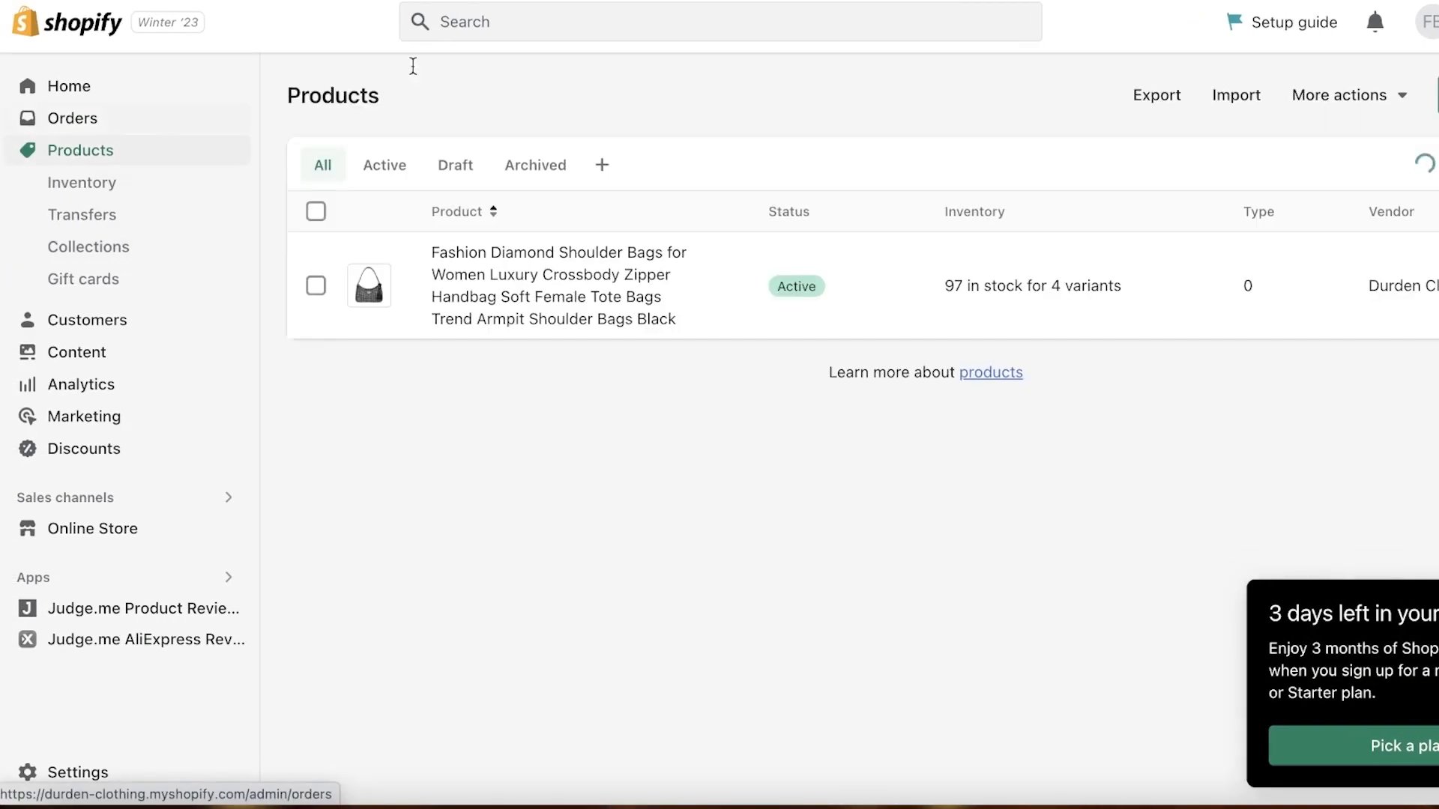
pyautogui.click(216, 540)
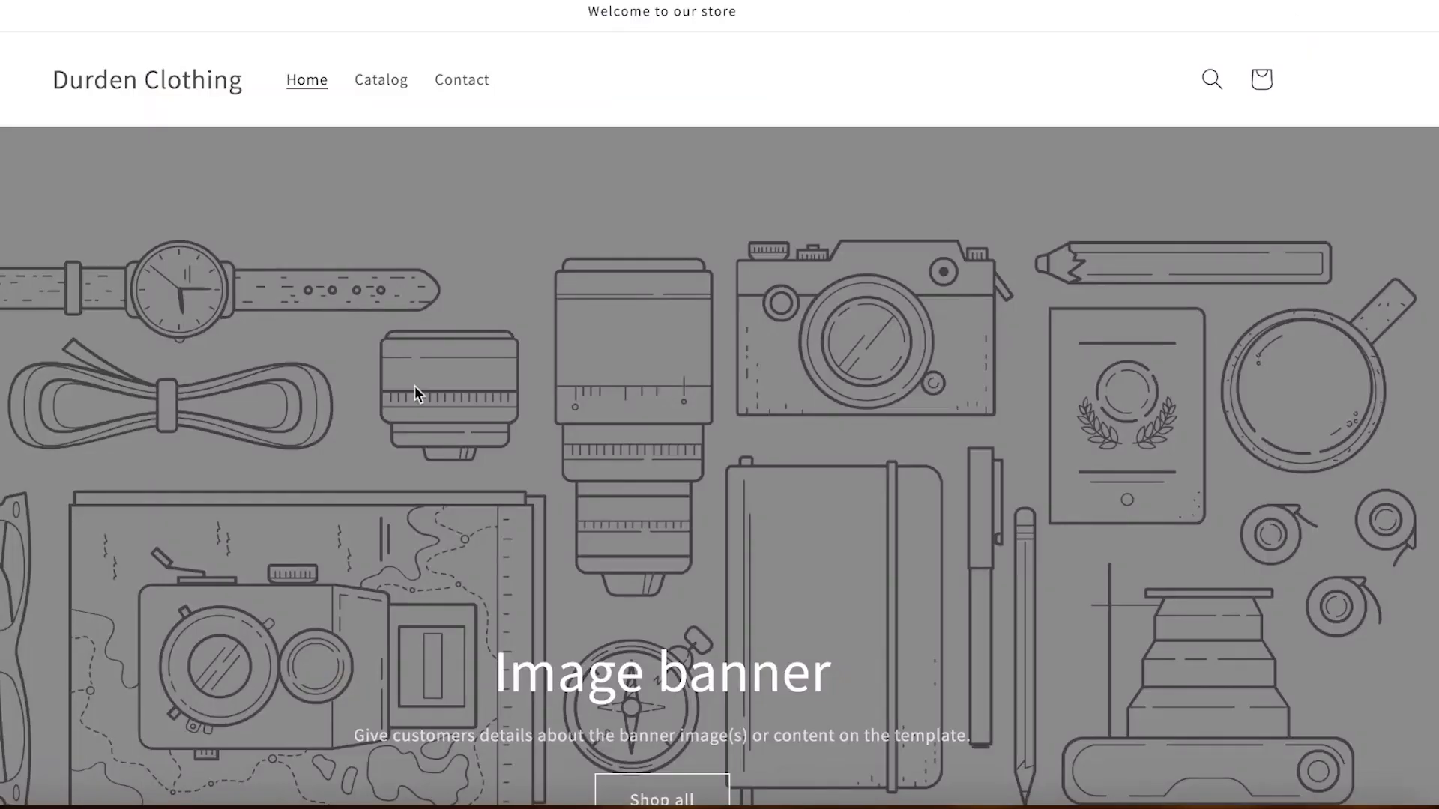
pyautogui.scroll(-10, 263, 318)
pyautogui.scroll(5, 300, 396)
pyautogui.scroll(-8, 299, 396)
pyautogui.click(299, 396)
# Look over the shoulder bag's storefront page, reload it and go down to its customer reviews section.
pyautogui.scroll(-12, 734, 302)
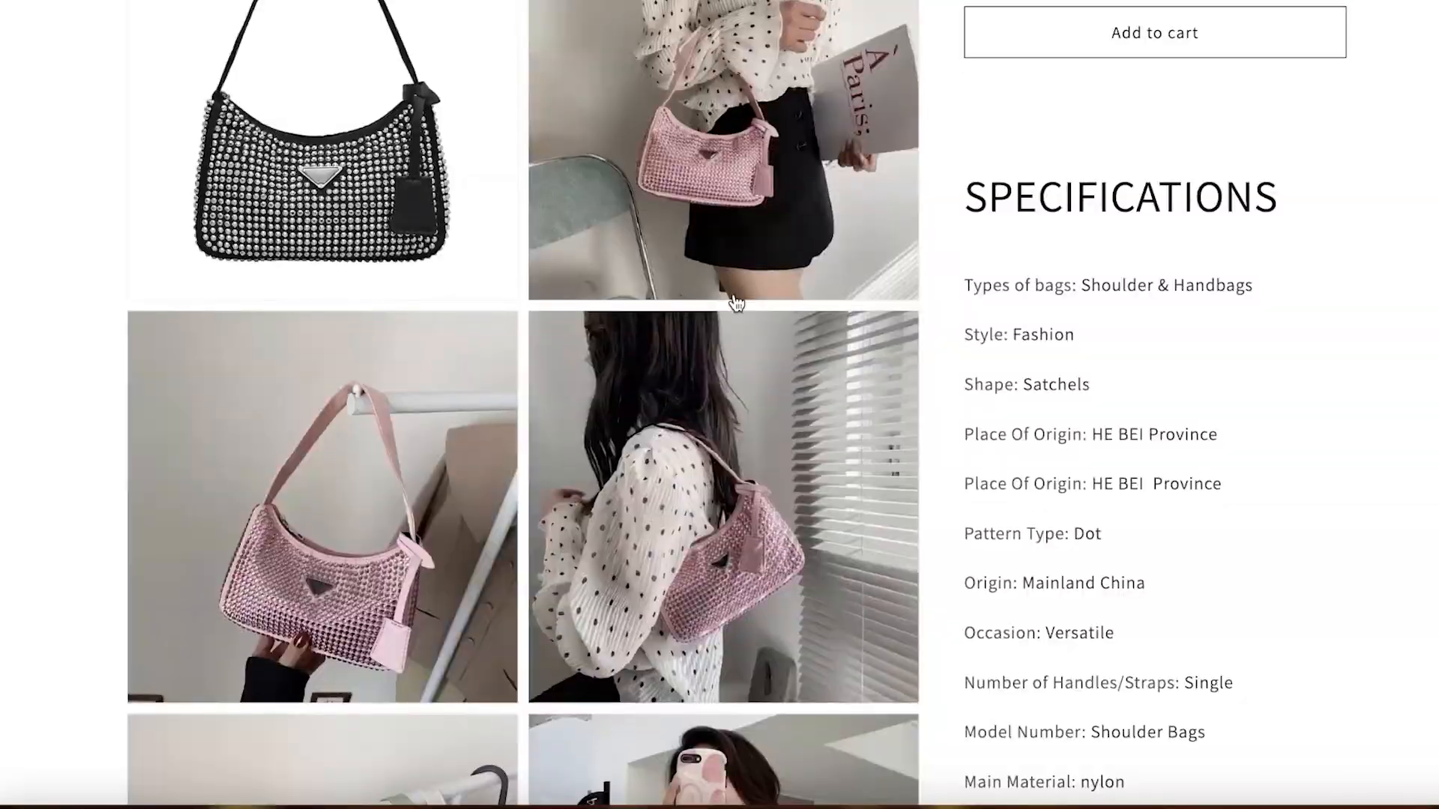
pyautogui.scroll(-15, 735, 302)
pyautogui.scroll(10, 292, 330)
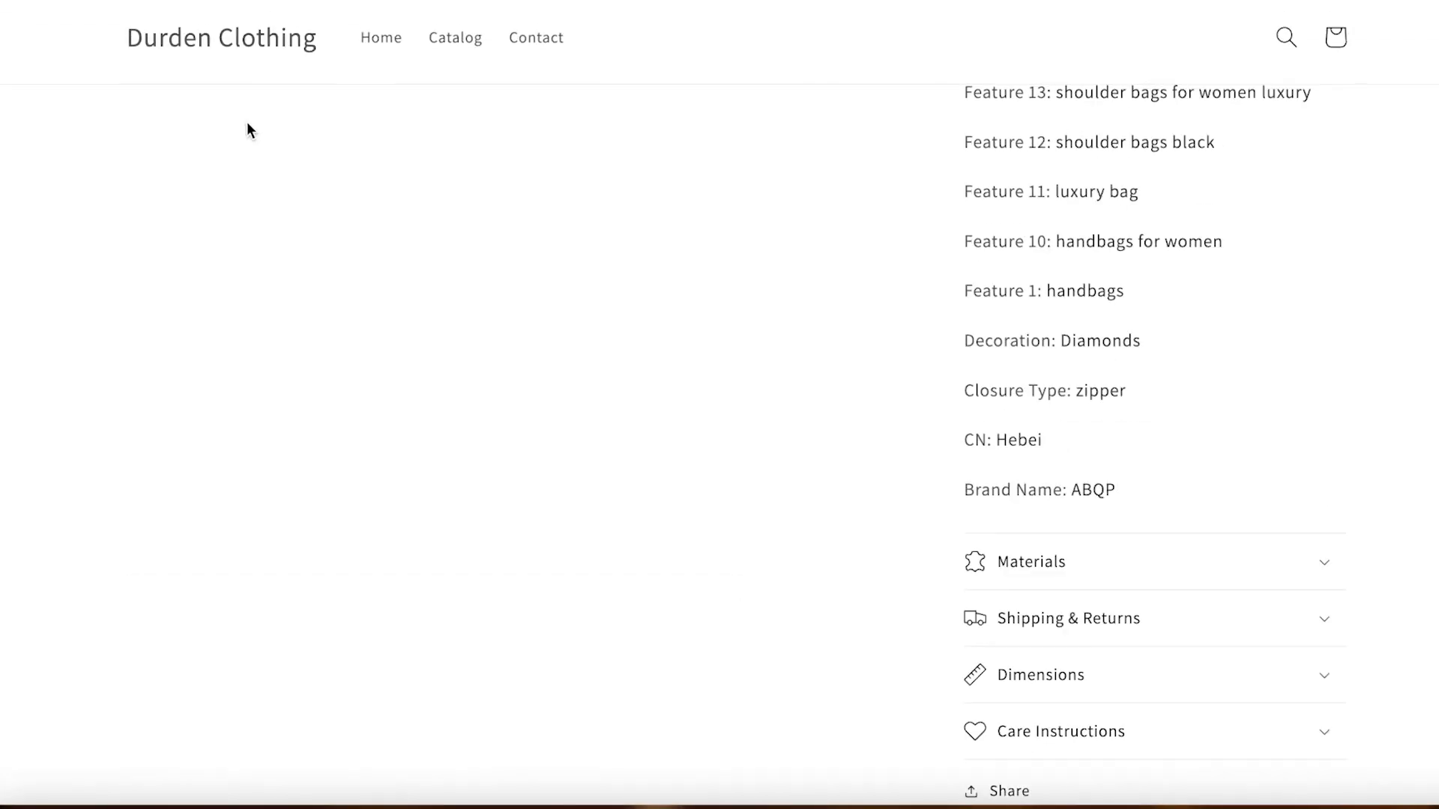
pyautogui.click(165, 53)
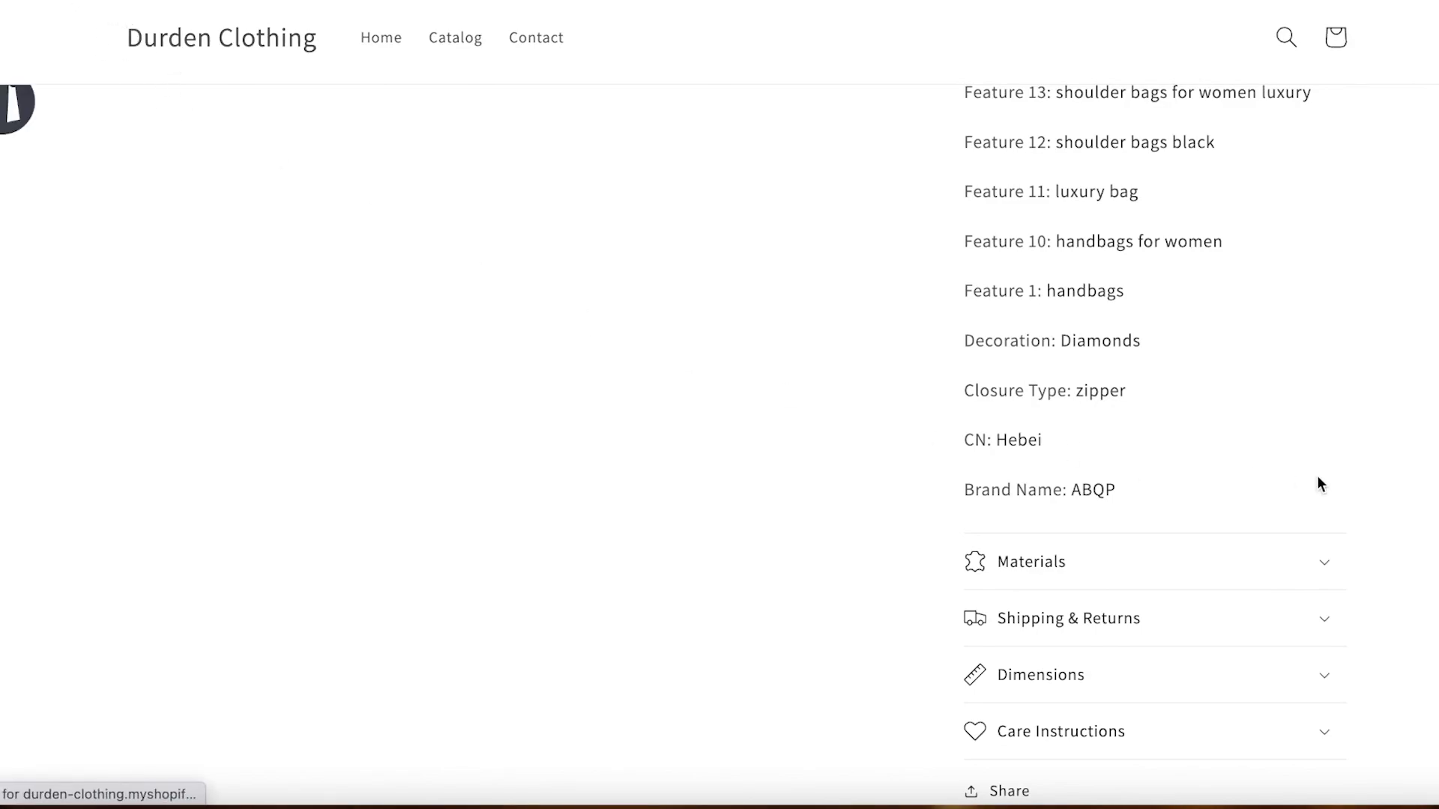
pyautogui.scroll(-3, 1289, 473)
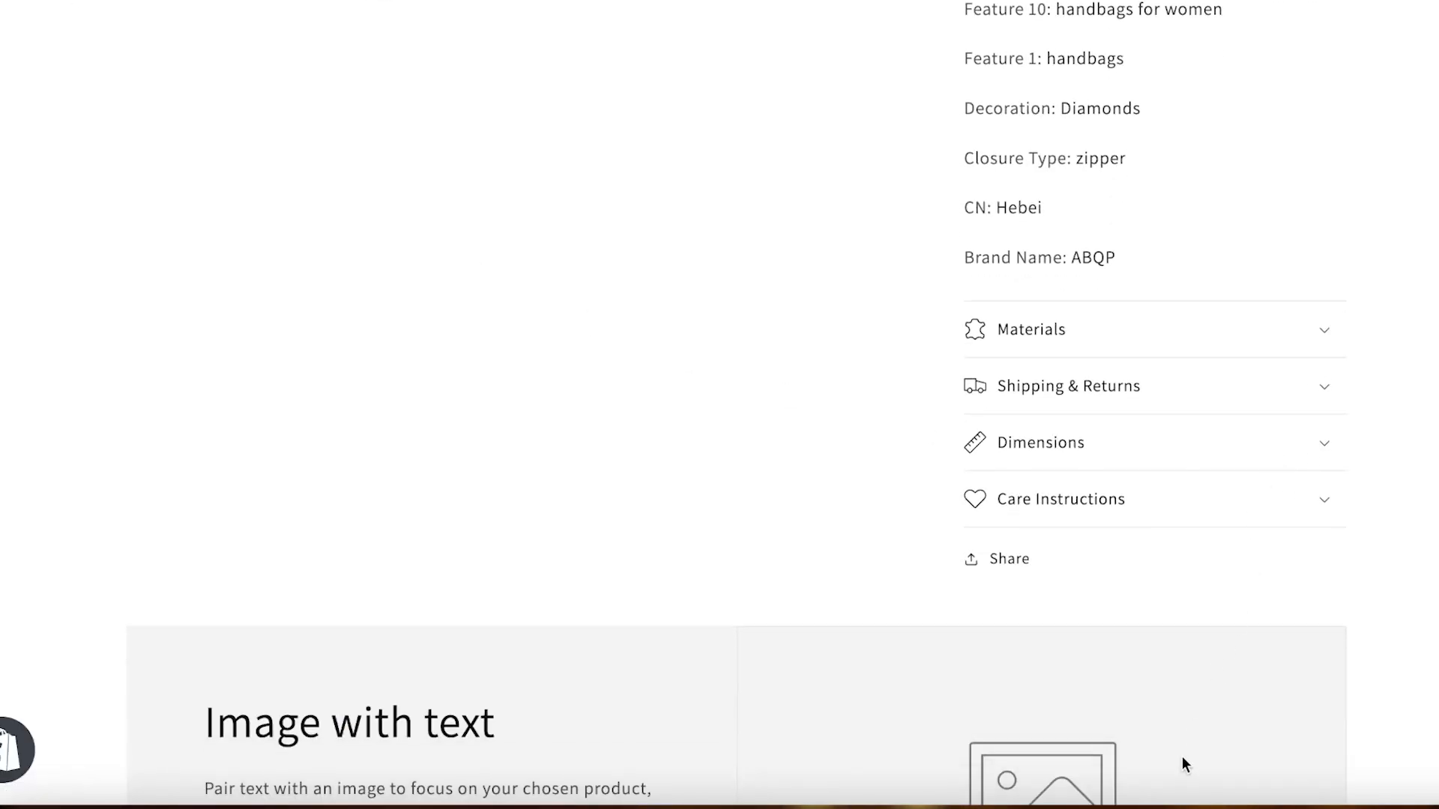
pyautogui.scroll(-10, 1185, 760)
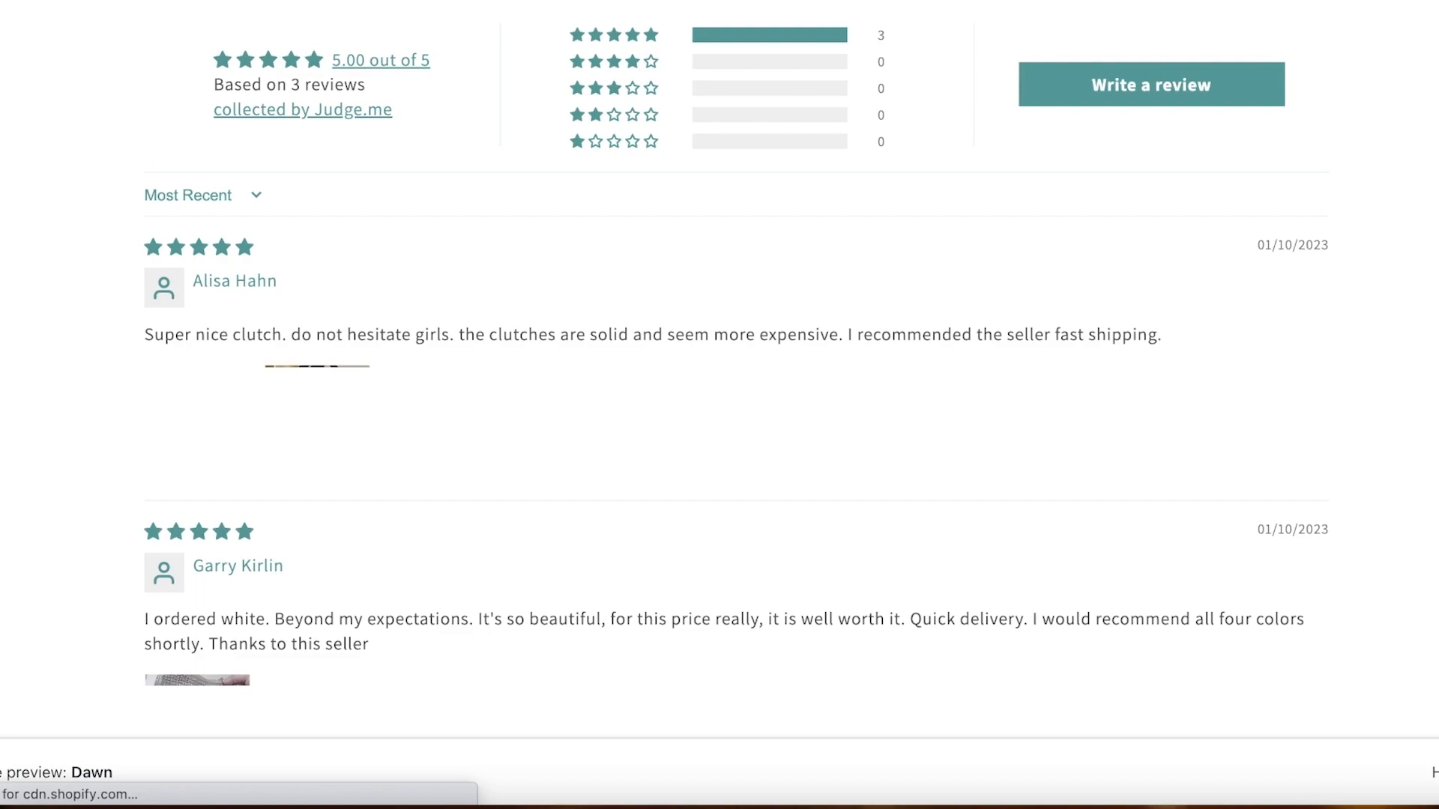
# Look through the imported reviews and view a customer photo from the first review enlarged, closing it again.
pyautogui.scroll(1, 569, 385)
pyautogui.scroll(-8, 482, 283)
pyautogui.scroll(8, 235, 276)
pyautogui.click(301, 463)
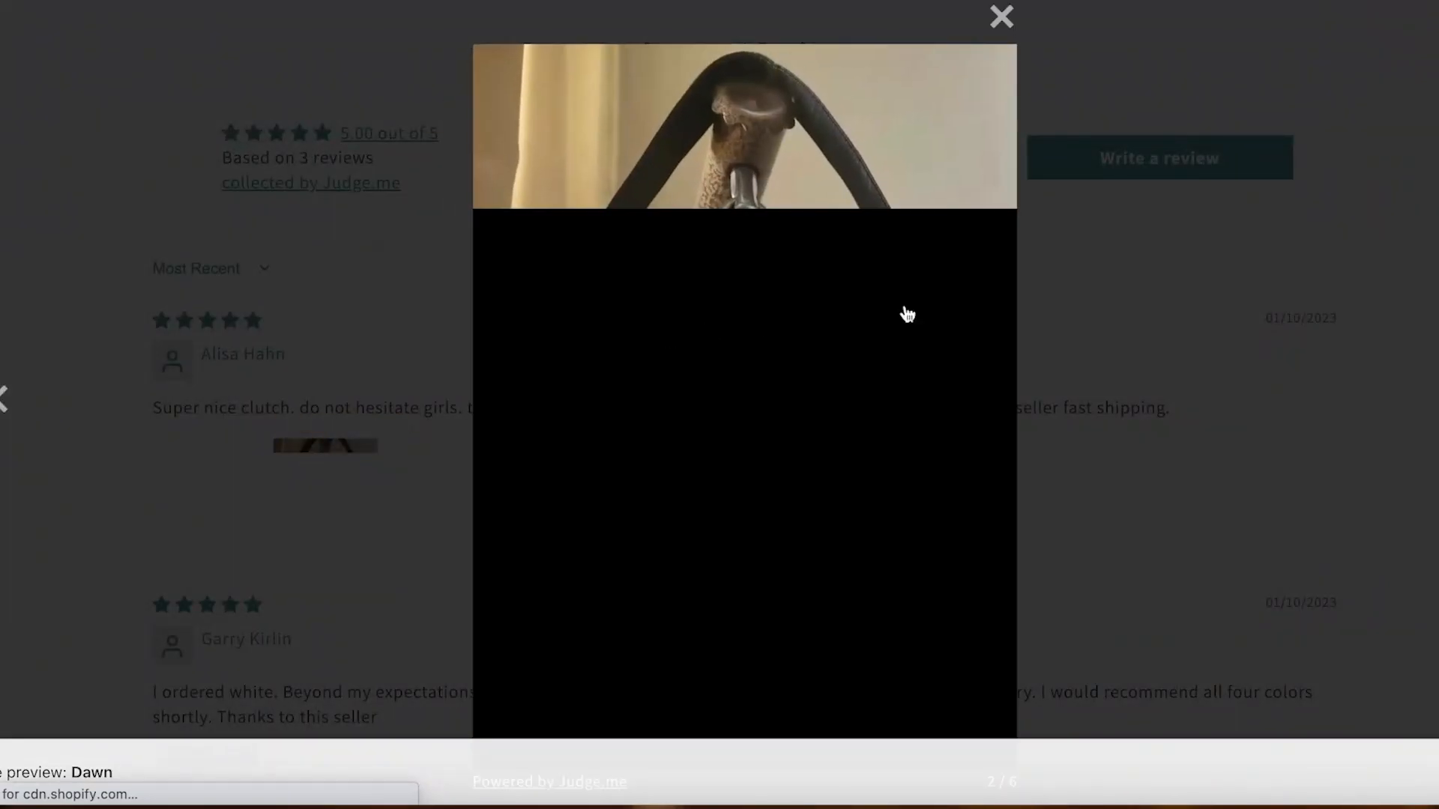
pyautogui.click(1252, 225)
# Check the star rating under the product's price and read through the imported customer reviews and their photos.
pyautogui.scroll(10, 655, 264)
pyautogui.scroll(10, 644, 157)
pyautogui.scroll(-5, 974, 195)
pyautogui.scroll(4, 1313, 237)
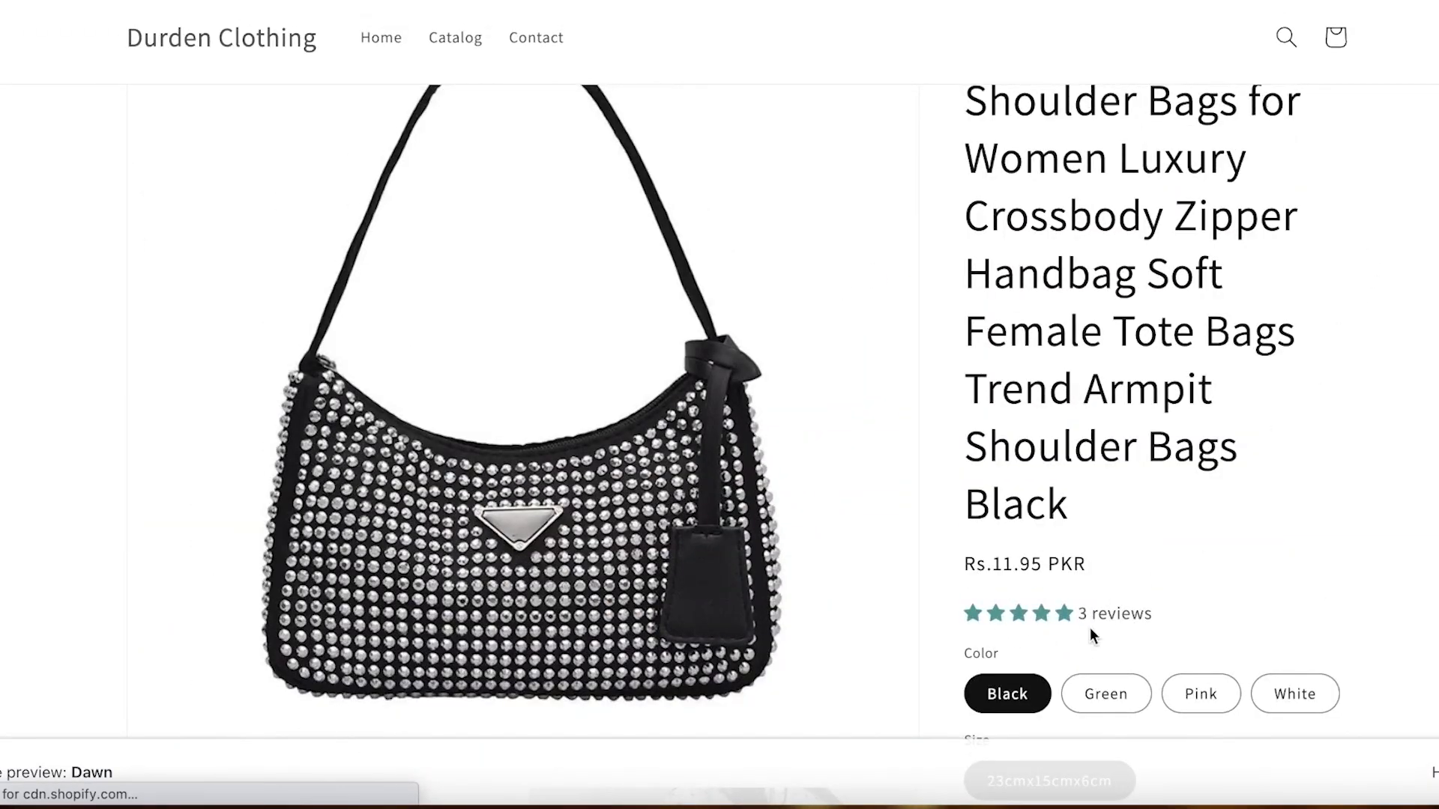
pyautogui.scroll(-20, 947, 623)
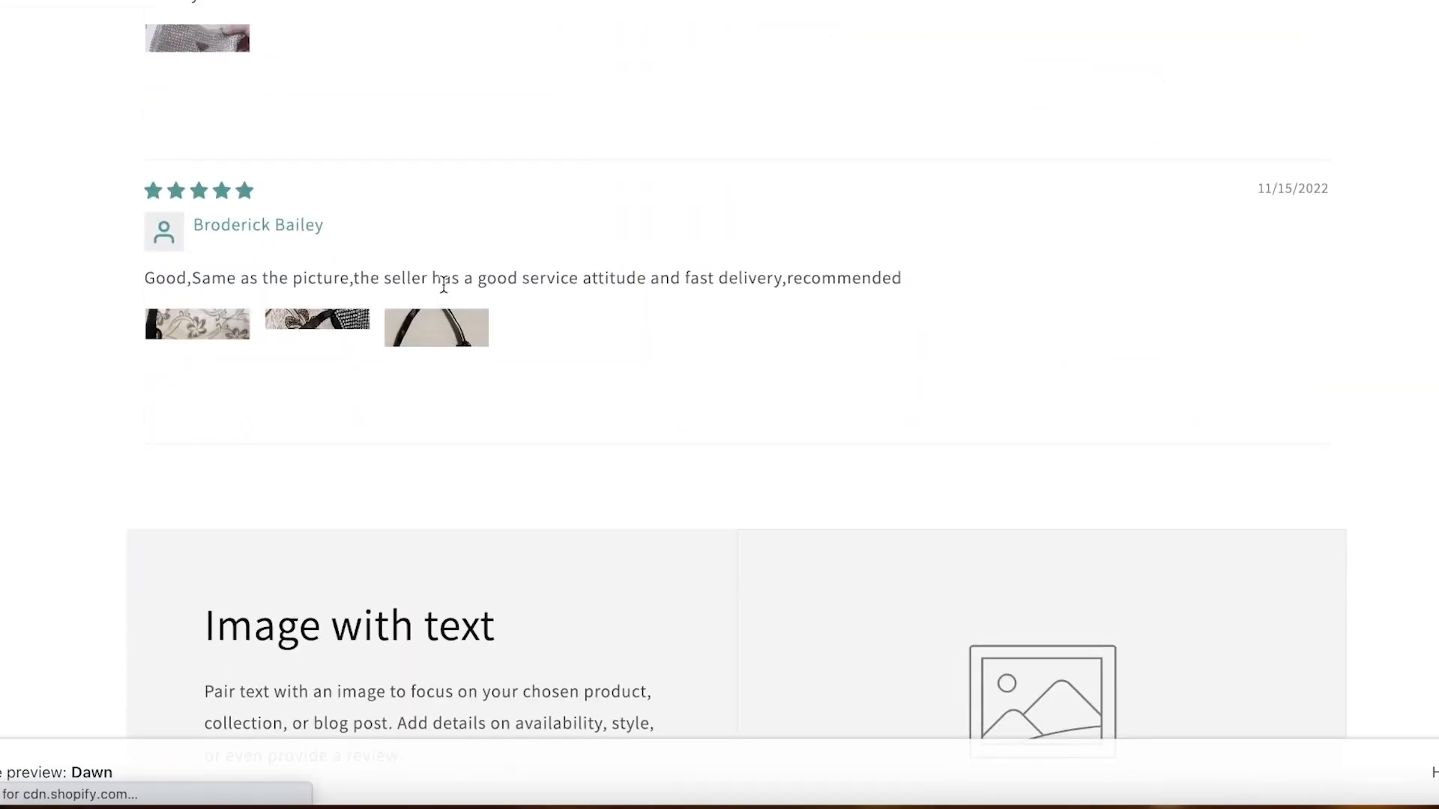
pyautogui.scroll(3, 503, 186)
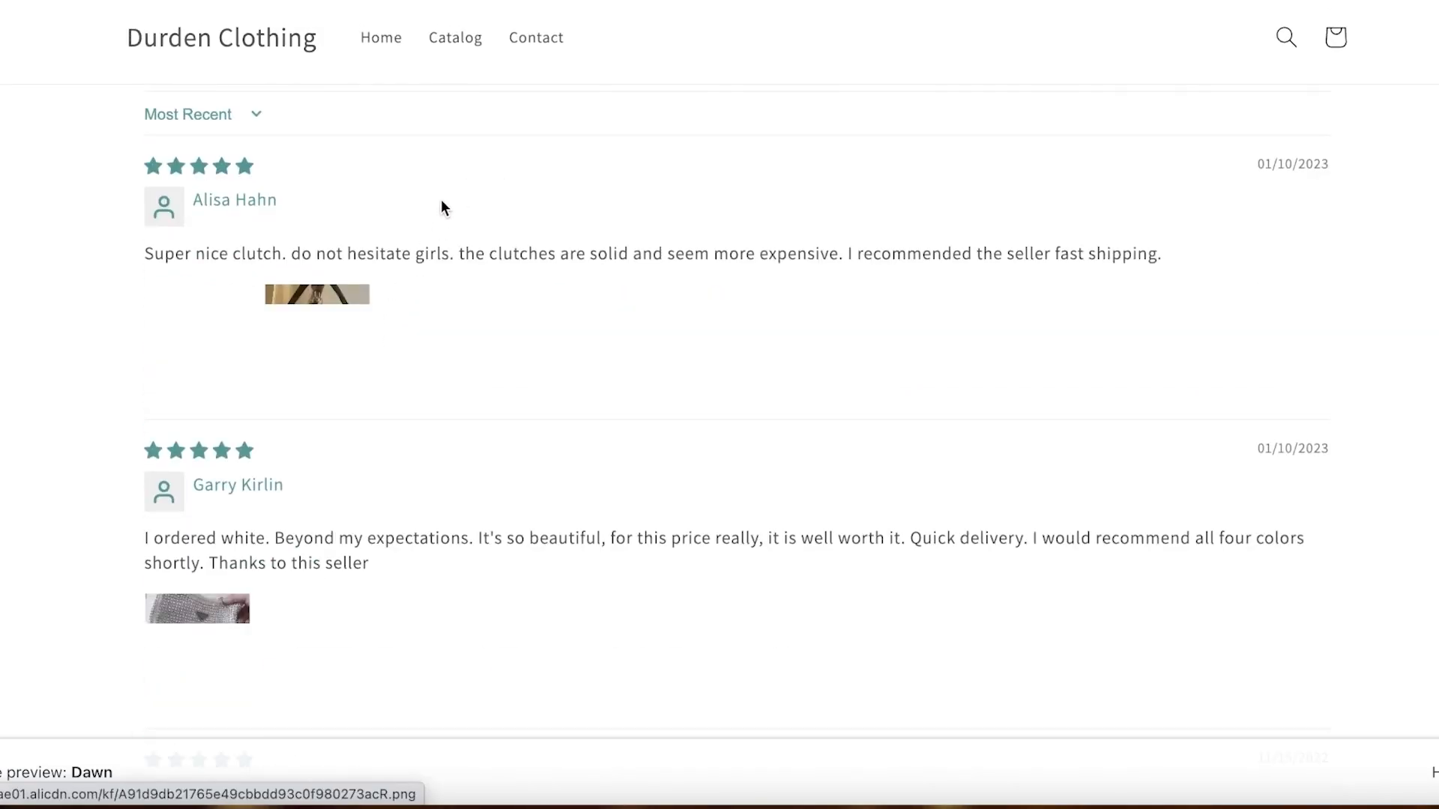
pyautogui.scroll(1, 1069, 101)
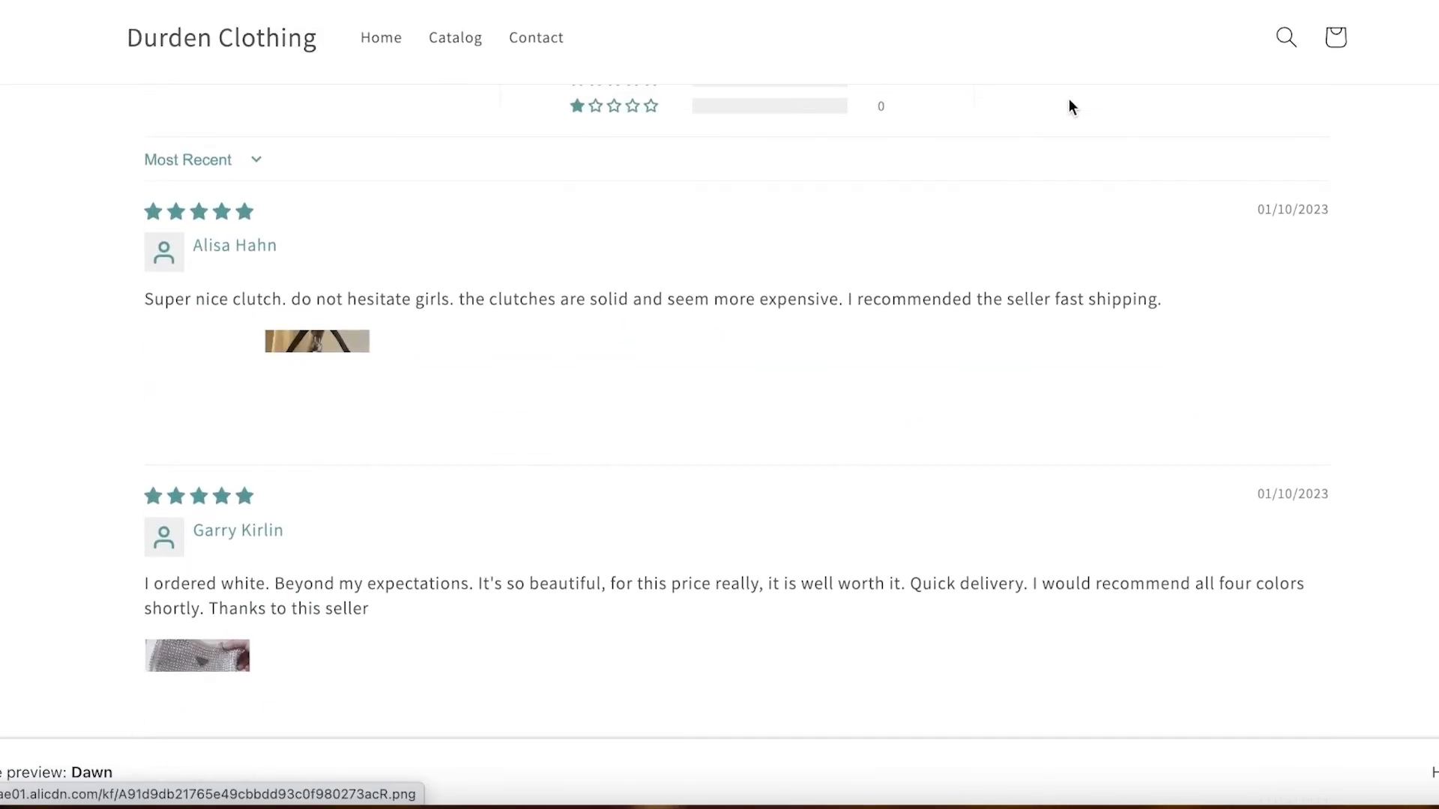
pyautogui.scroll(-6, 1079, 187)
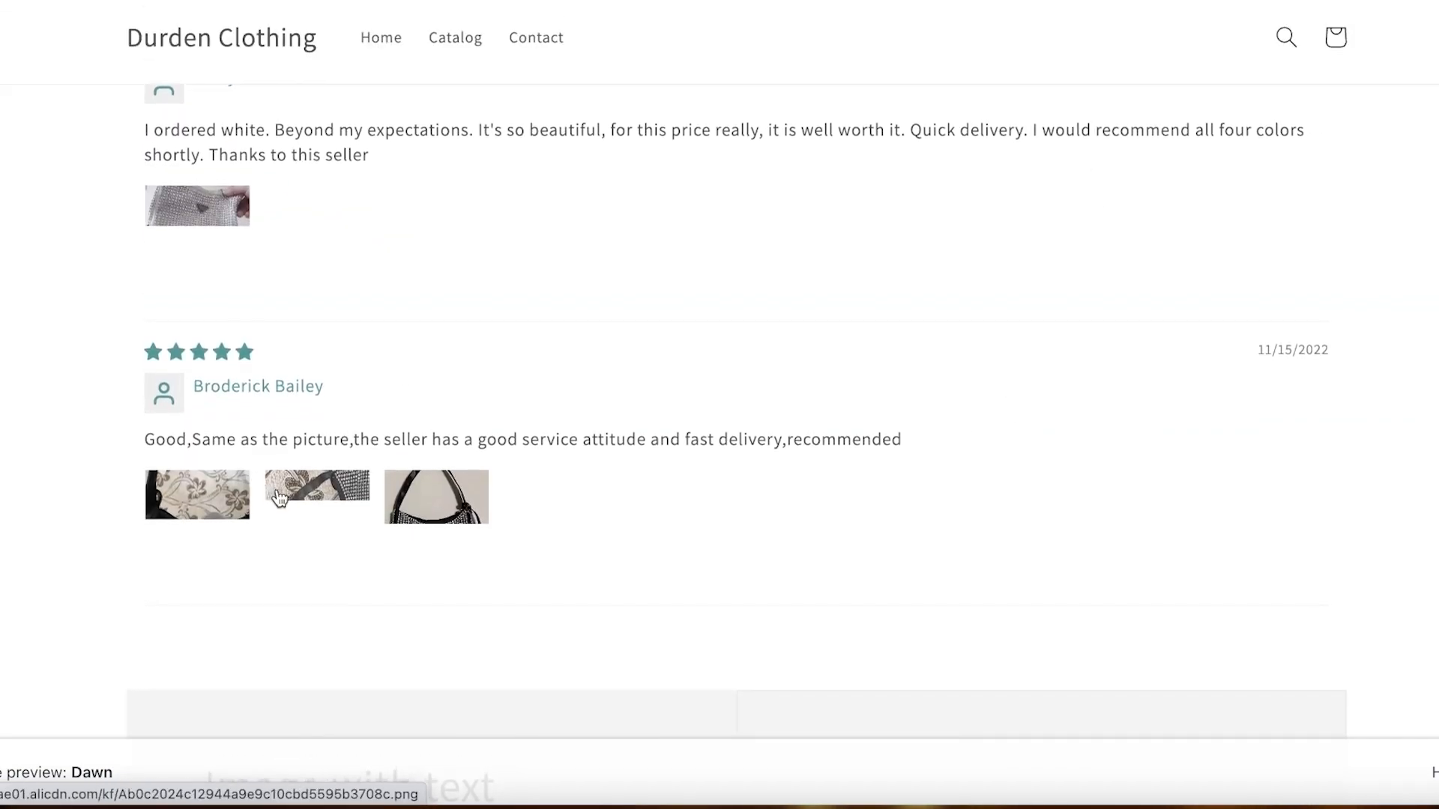
pyautogui.scroll(4, 537, 456)
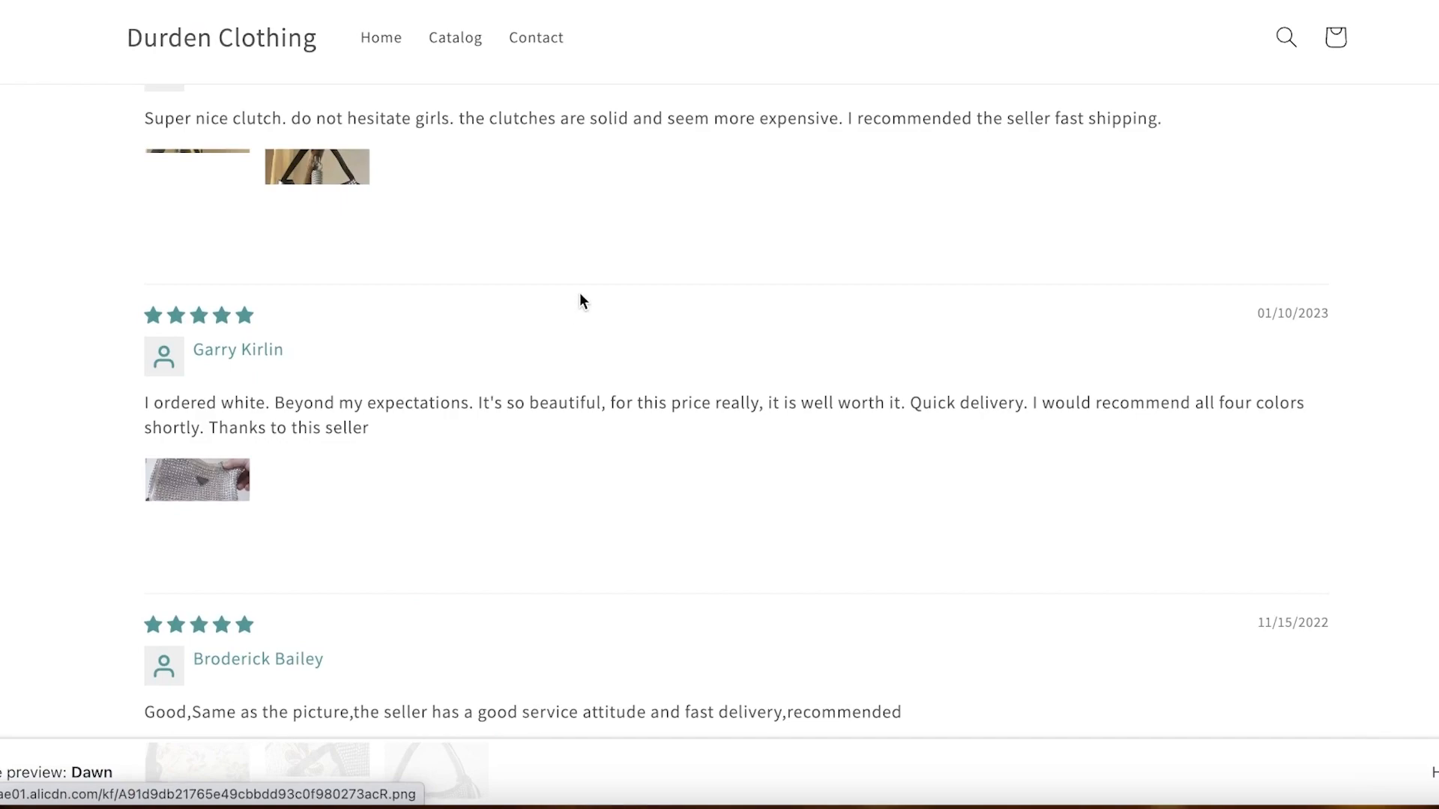